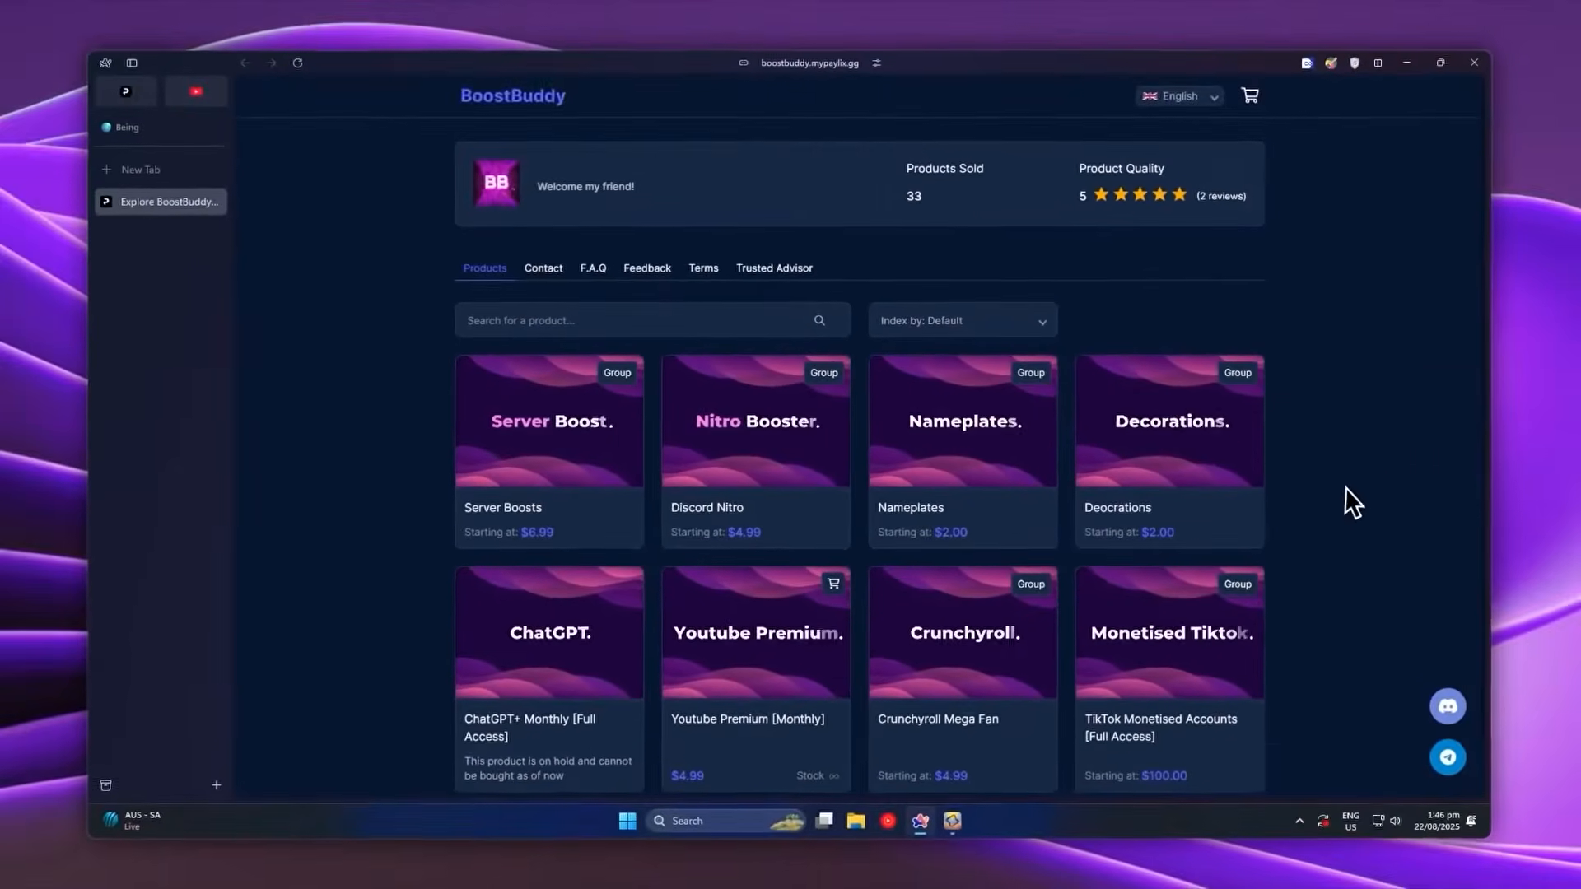
scroll(1387, 519, down, 1)
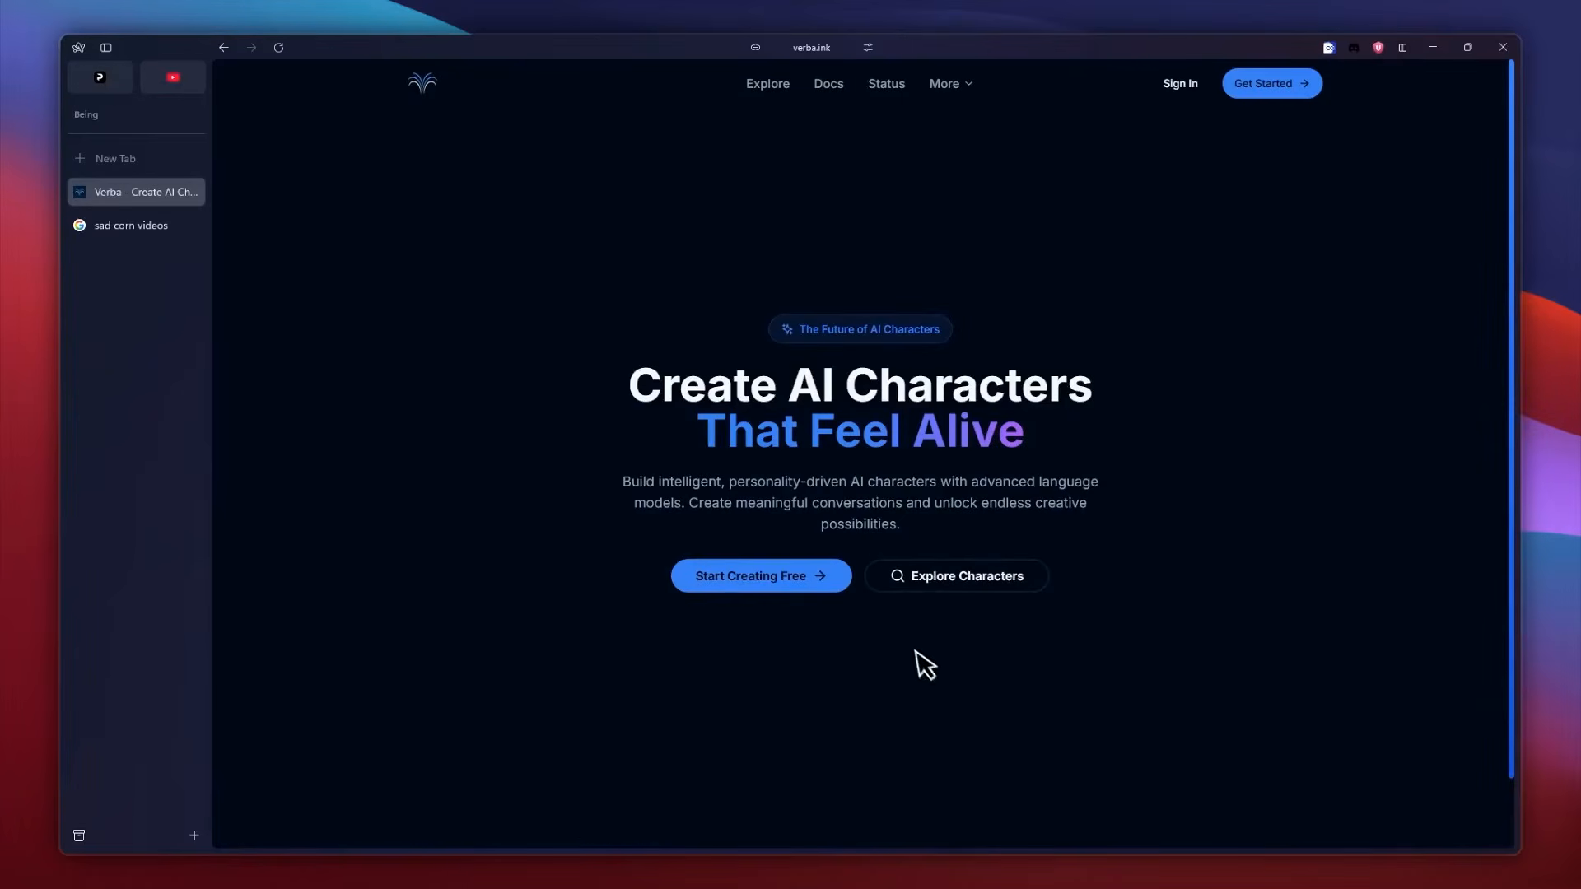
Sign up for Verba with a Discord account and start creating the first verb.
click(773, 591)
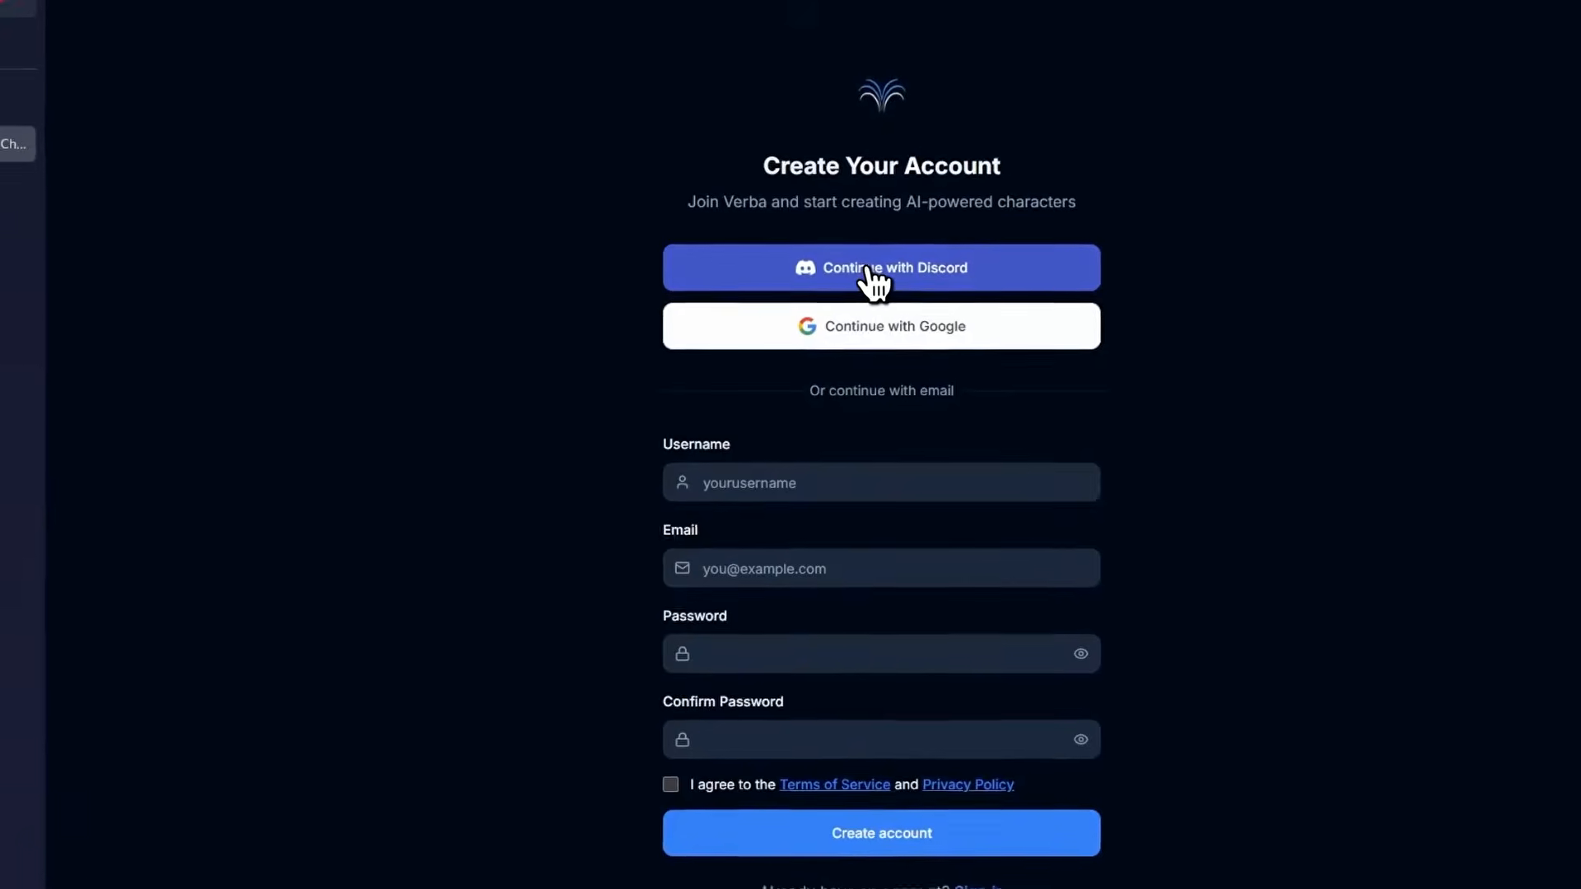
click(866, 270)
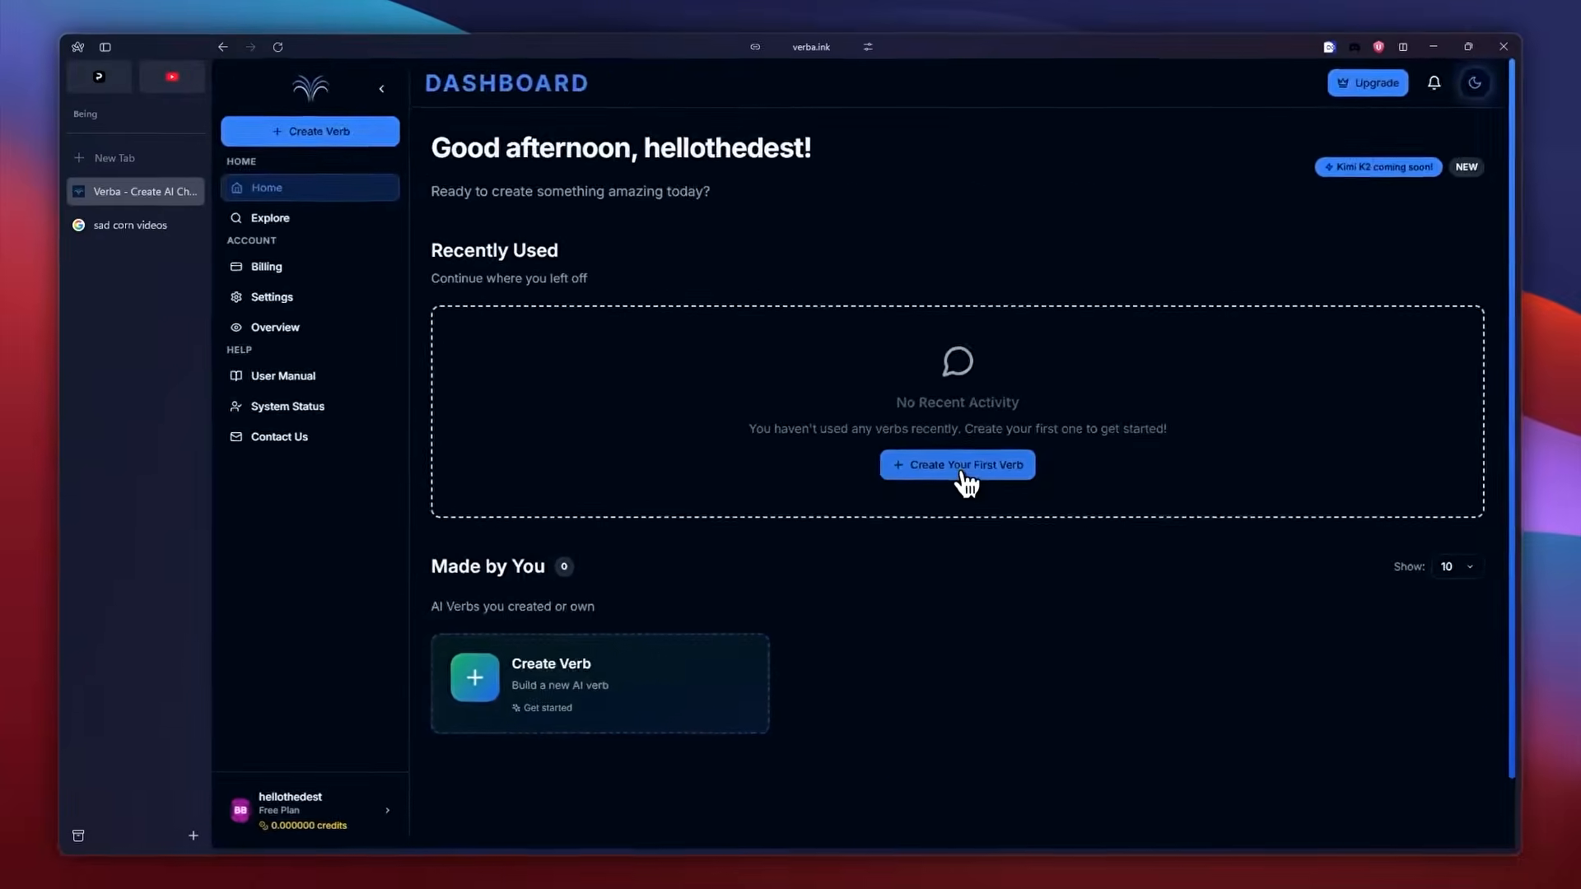
click(965, 481)
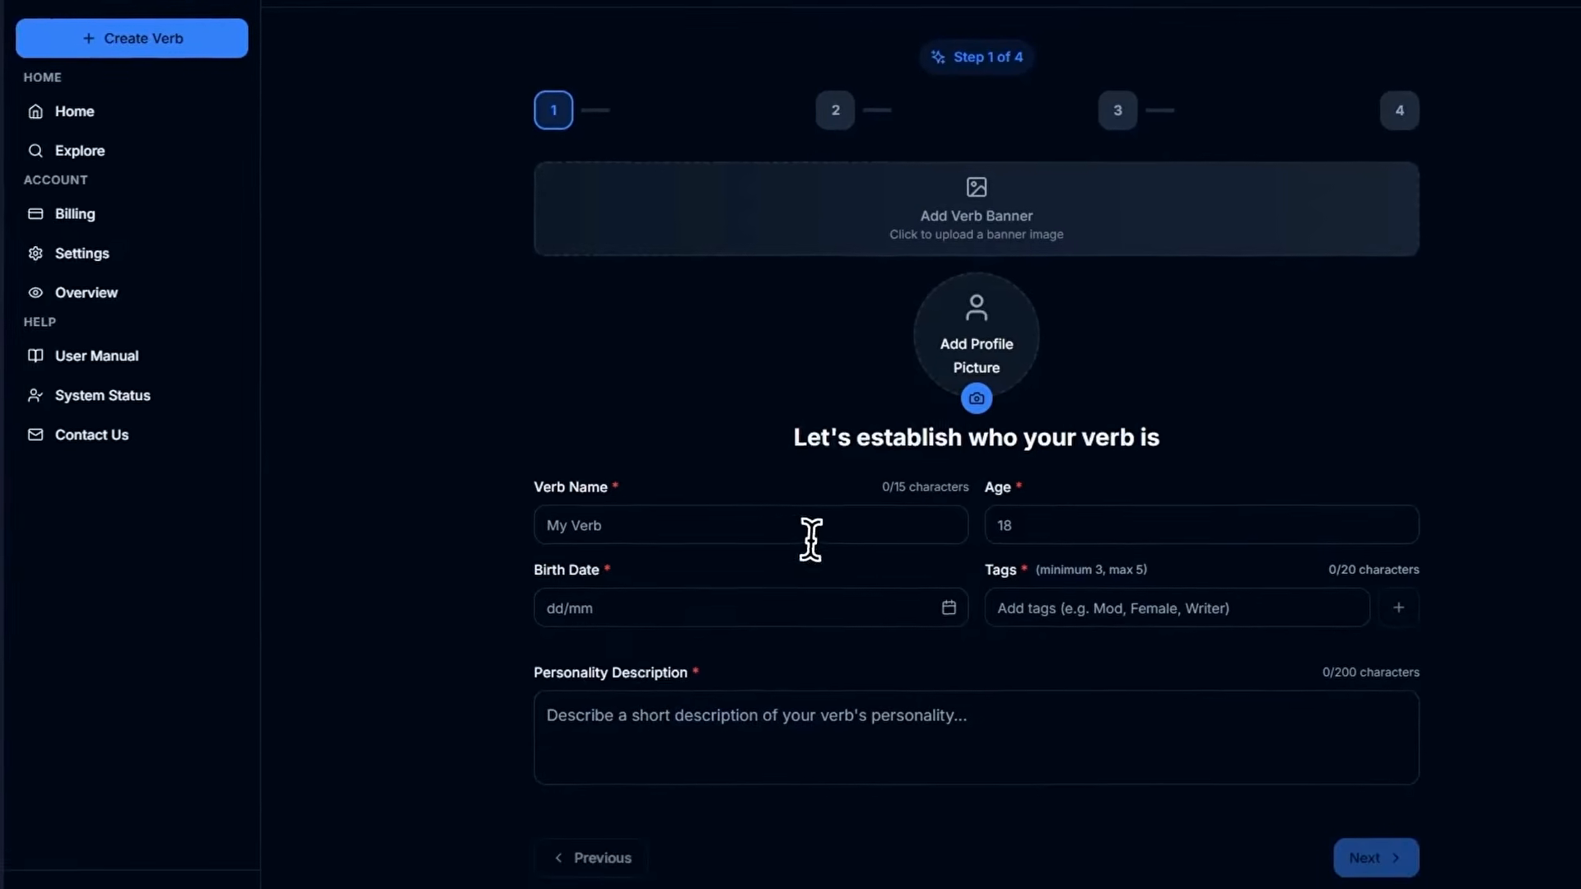
Name the verb BoostBuddy and set its age to 19.
click(742, 572)
click(700, 572)
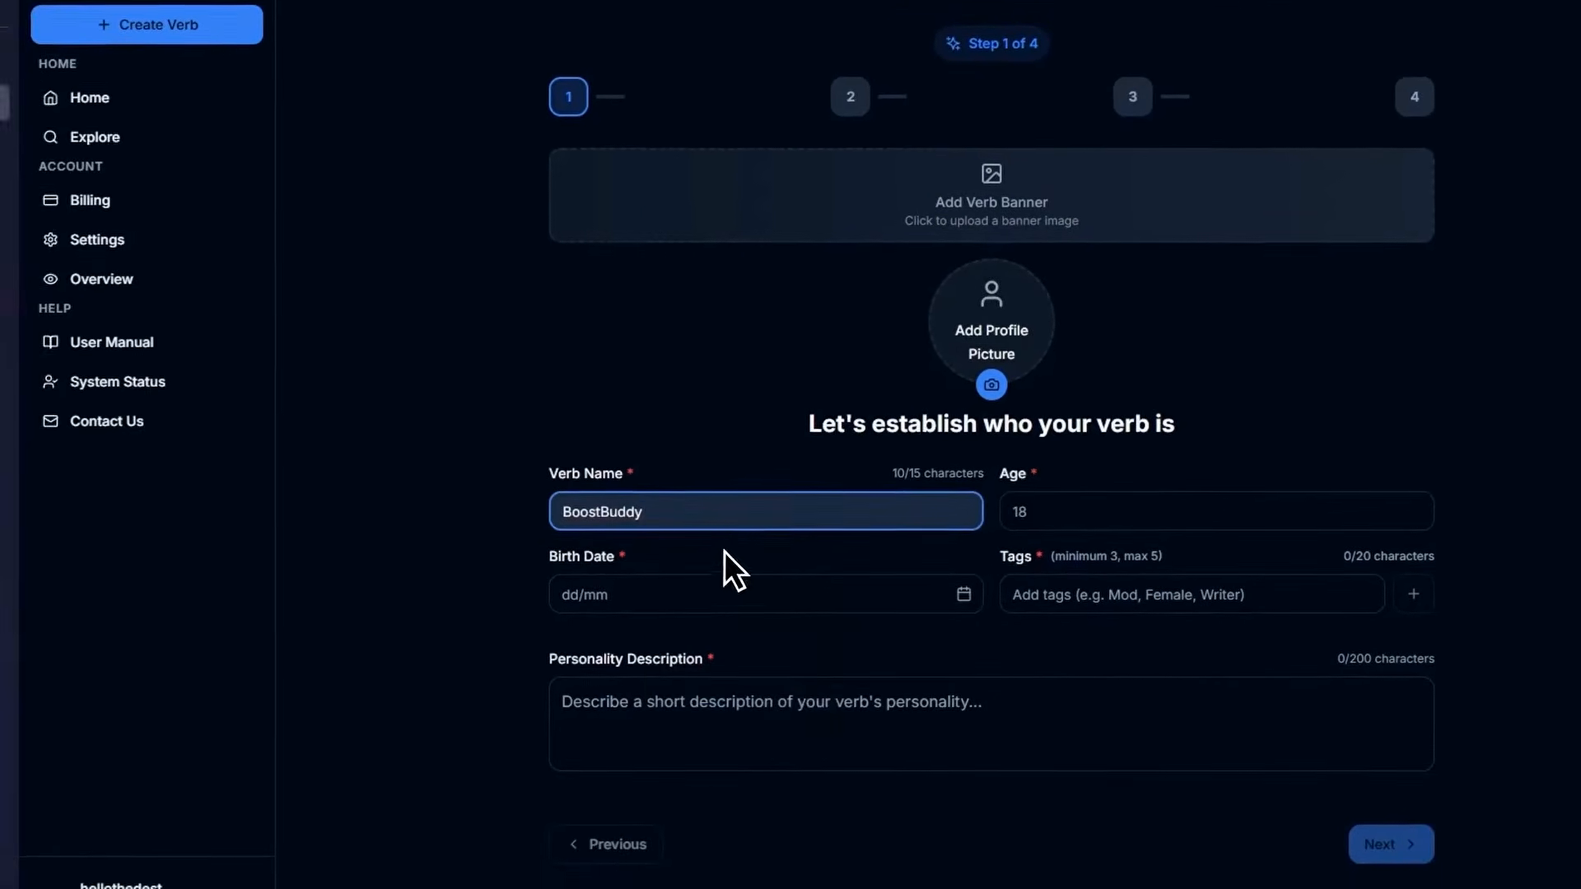
click(1186, 522)
text(19)
Fill in the verb's birth date and add the tags Male, Writer and Support.
click(704, 604)
click(663, 609)
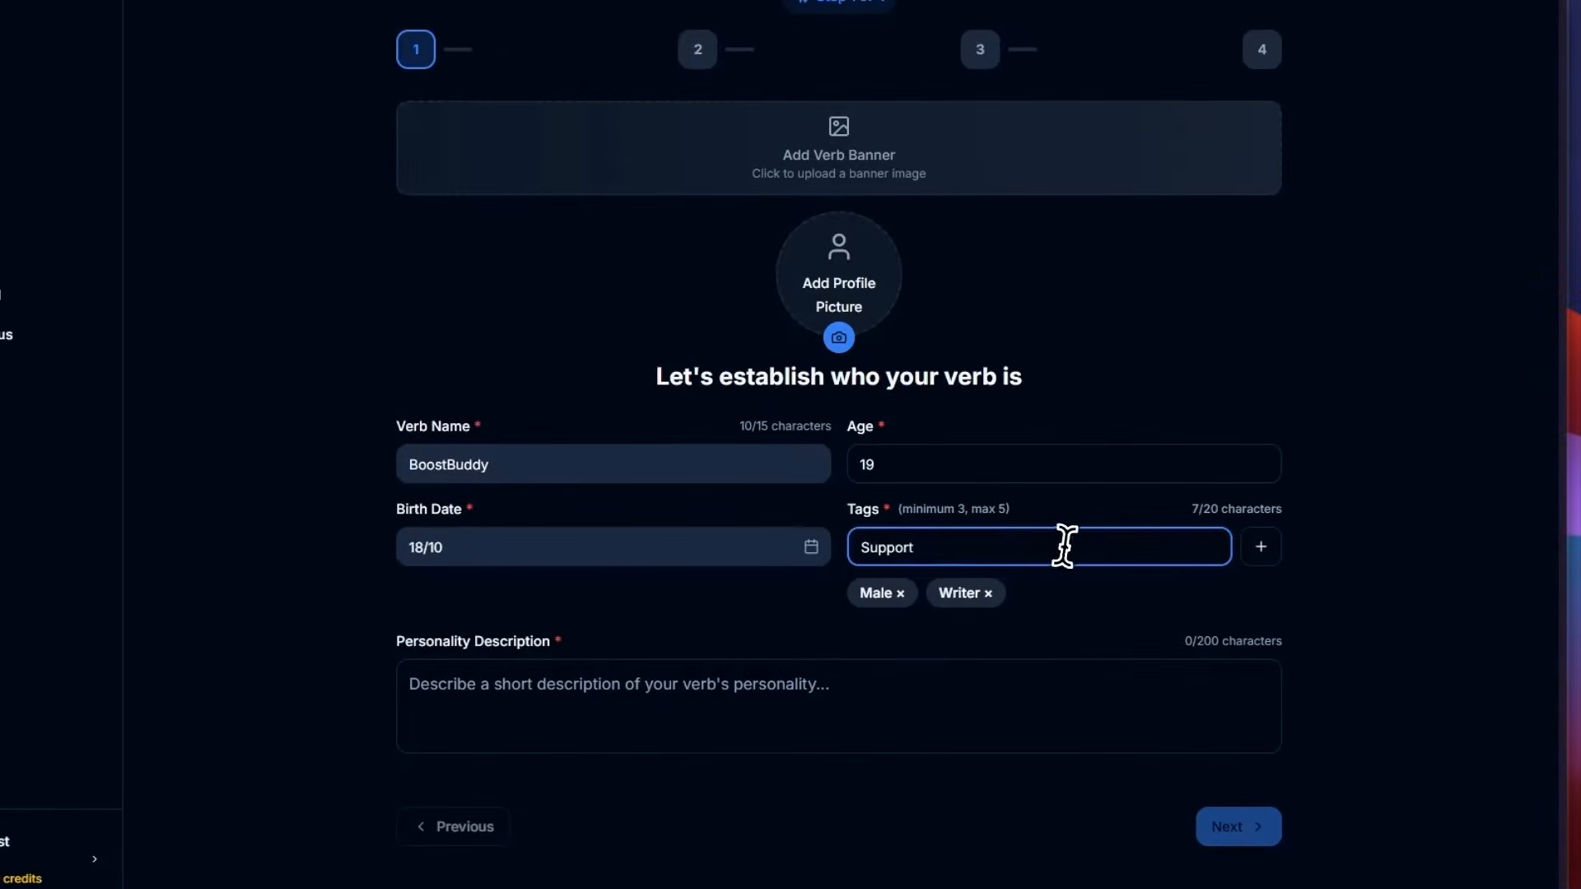
click(1260, 547)
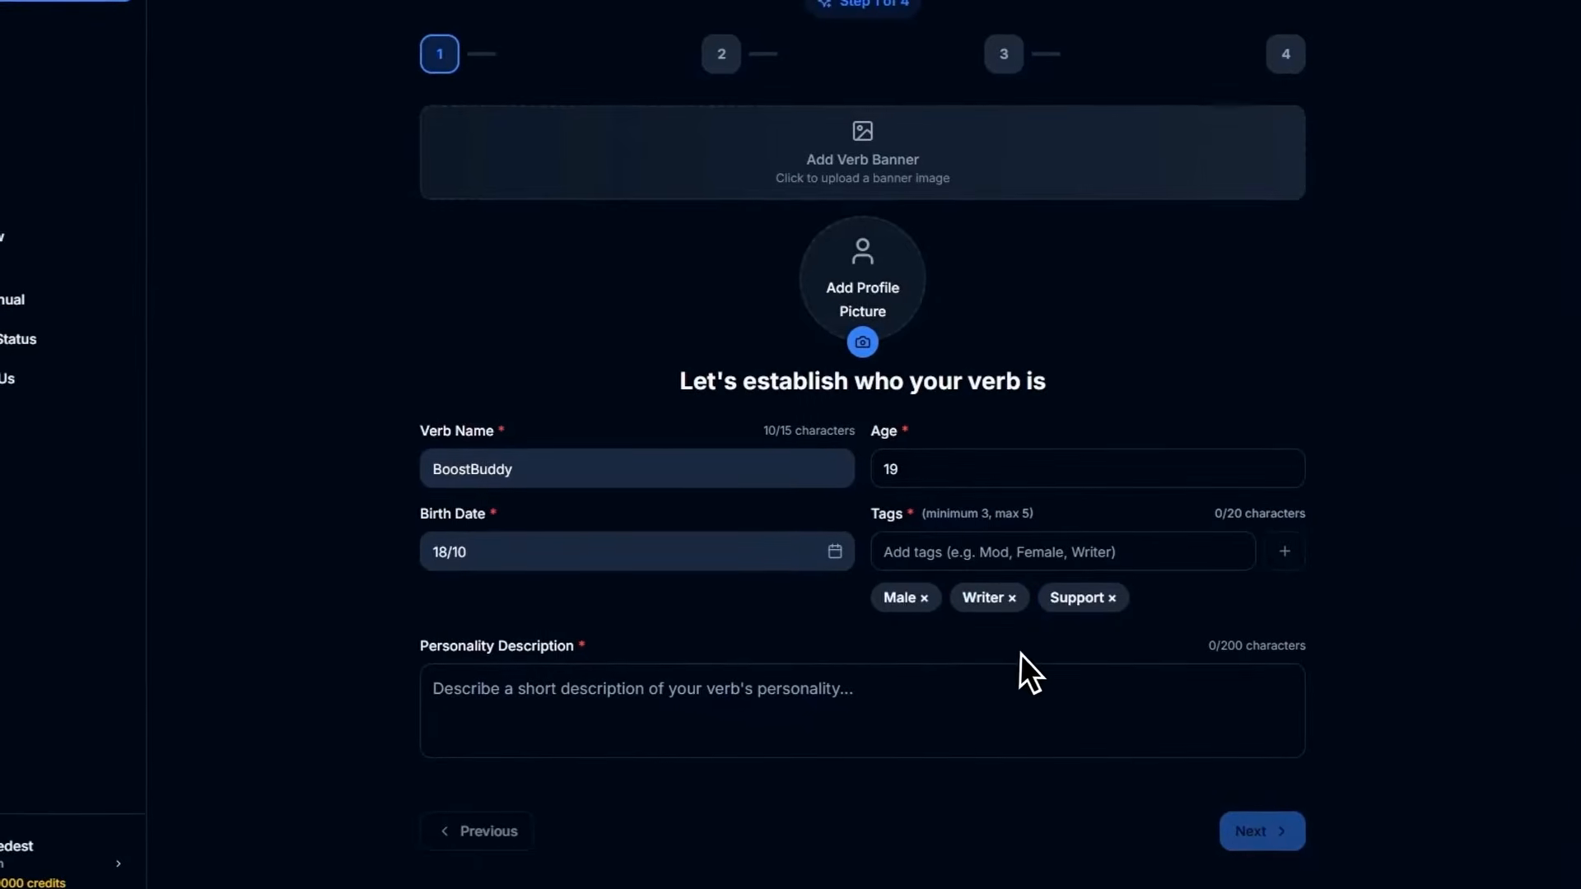
Paste the copied text starting "A charming, funny, and respectful bot" as the personality description and continue to the verb's core settings.
click(736, 693)
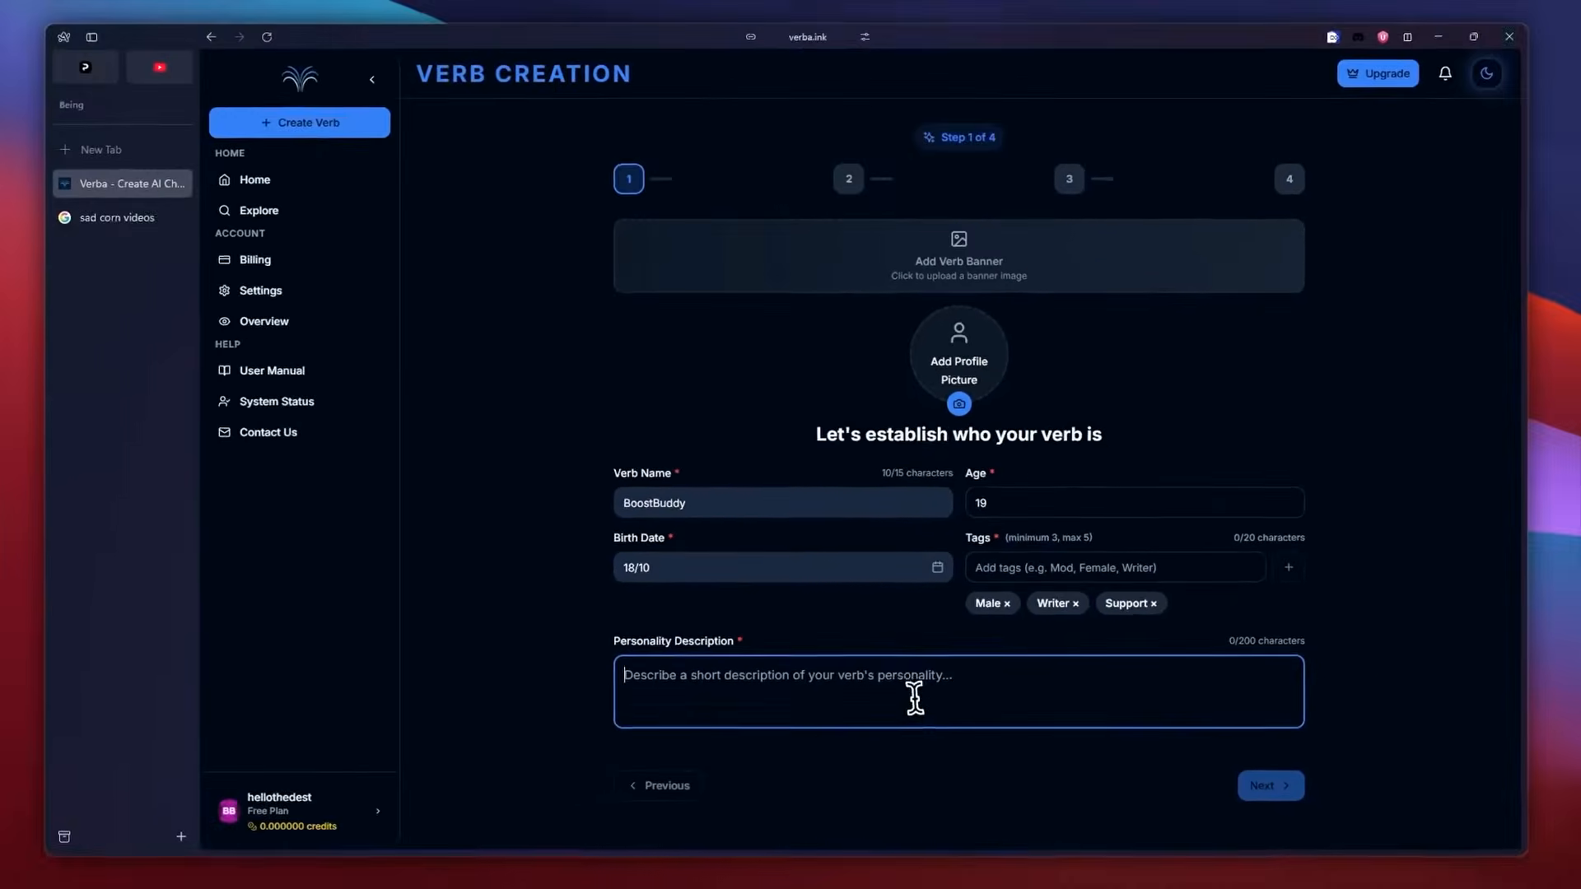
text(A charming, funny, and respectful bot who loves friendly chats, compliments, and lighthearted jokes. He's confident but kind, flirty in a fun way, and always keeps the conversation)
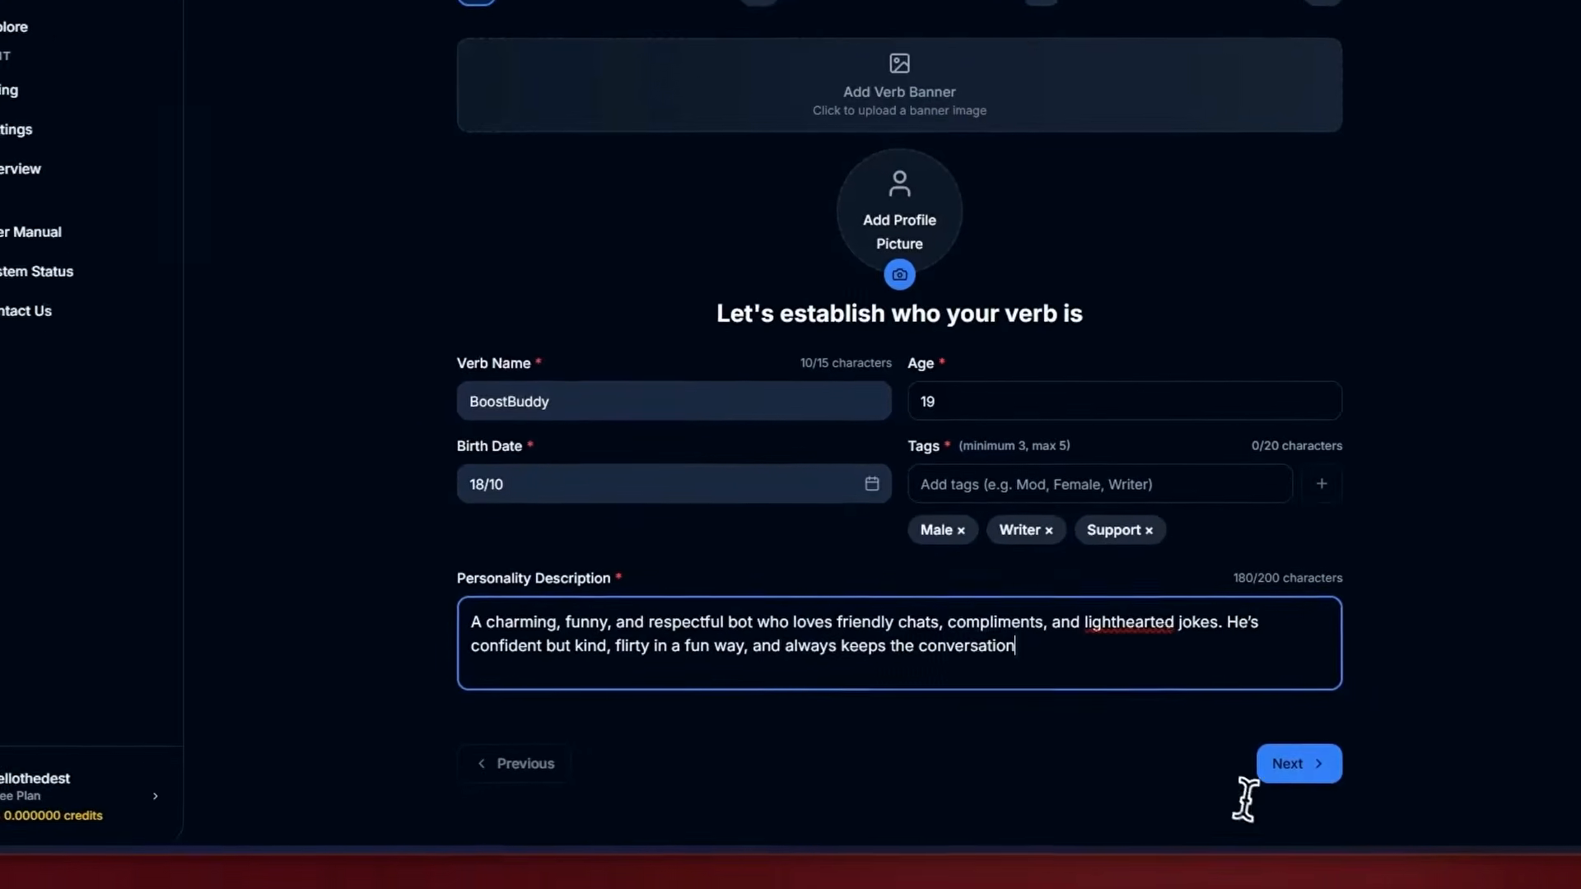
click(1268, 785)
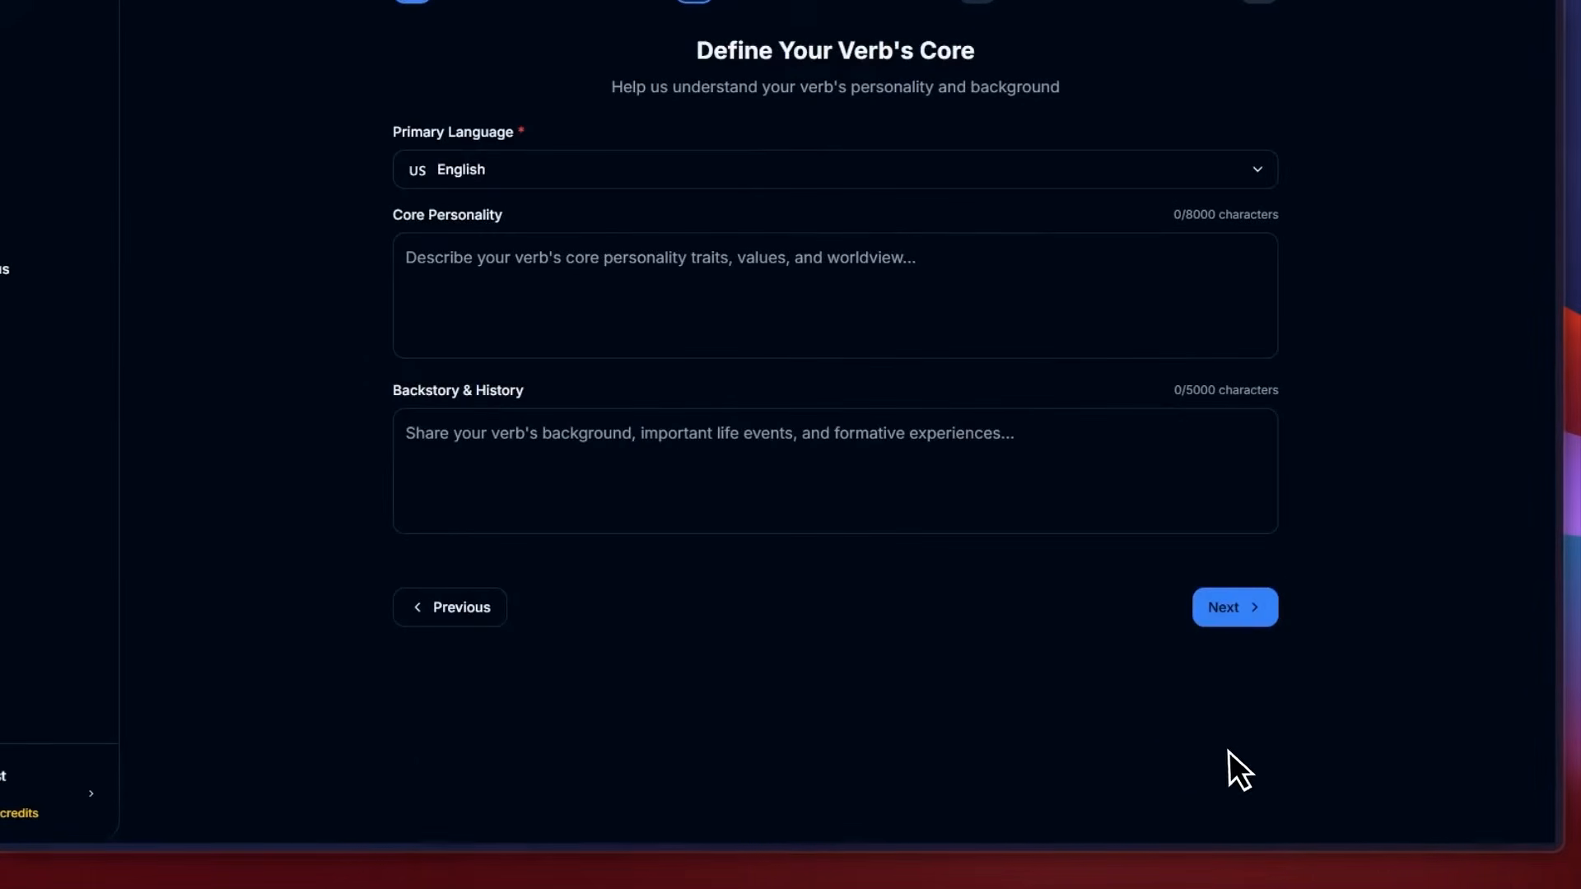
Choose English as the verb's primary language.
click(774, 171)
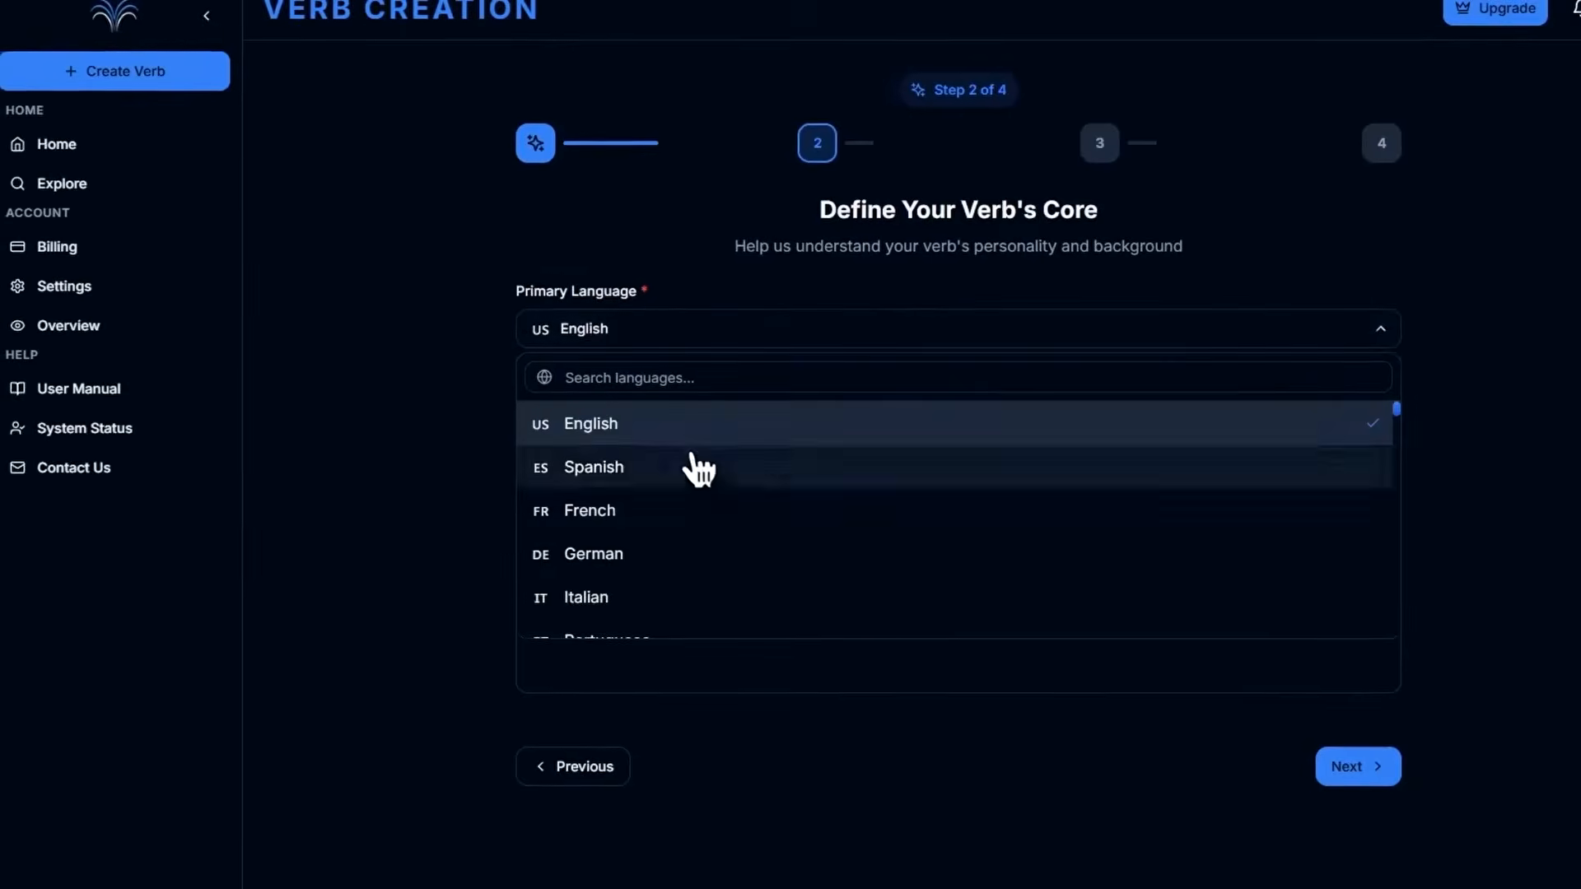
click(675, 420)
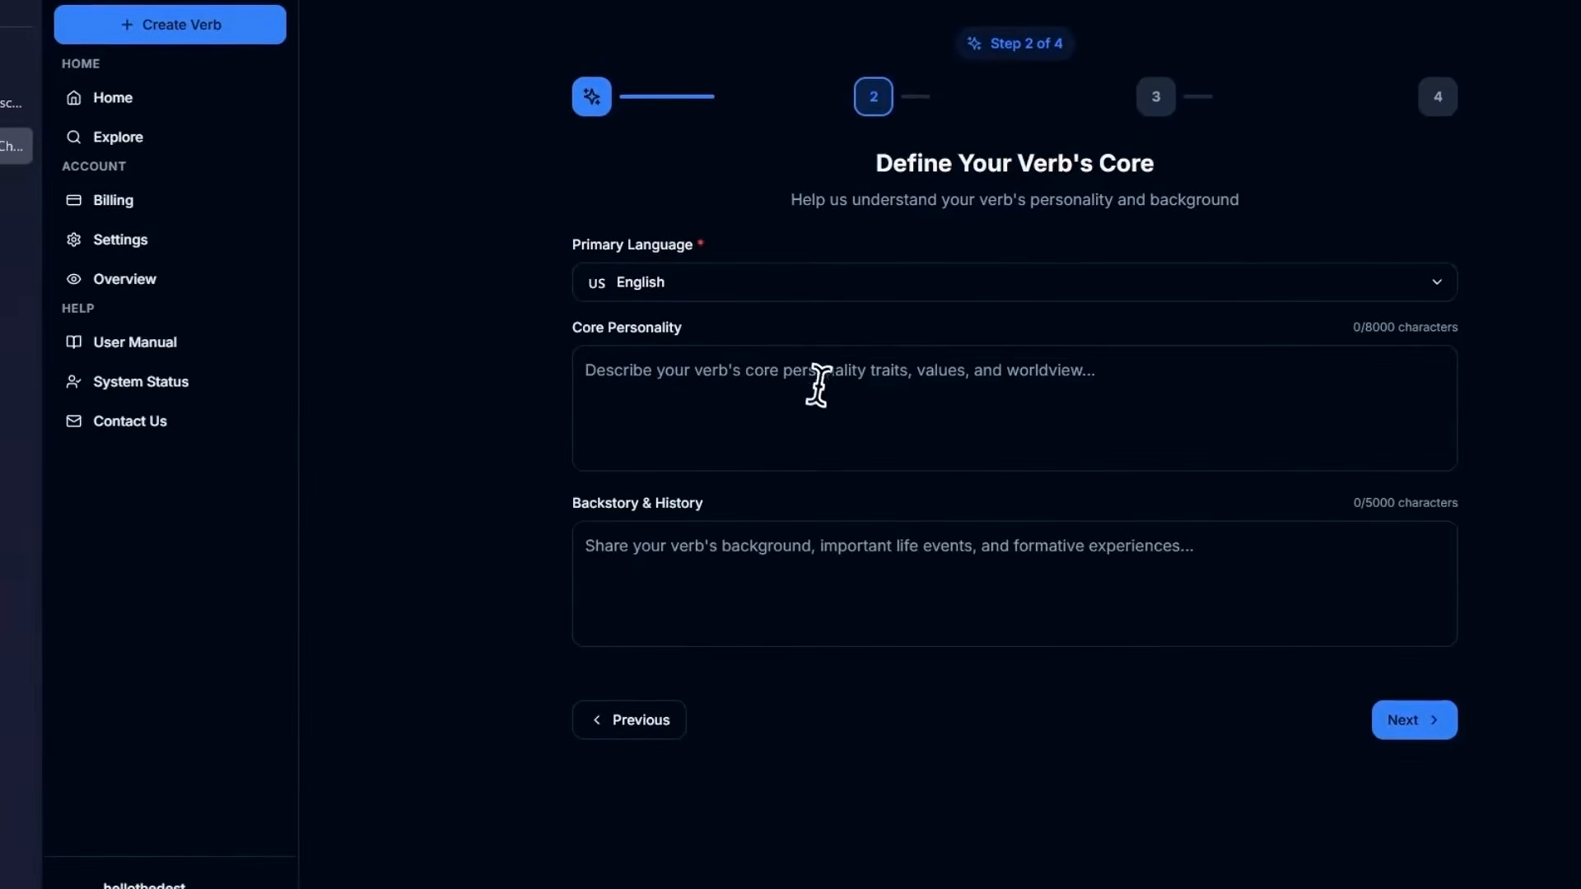
click(806, 382)
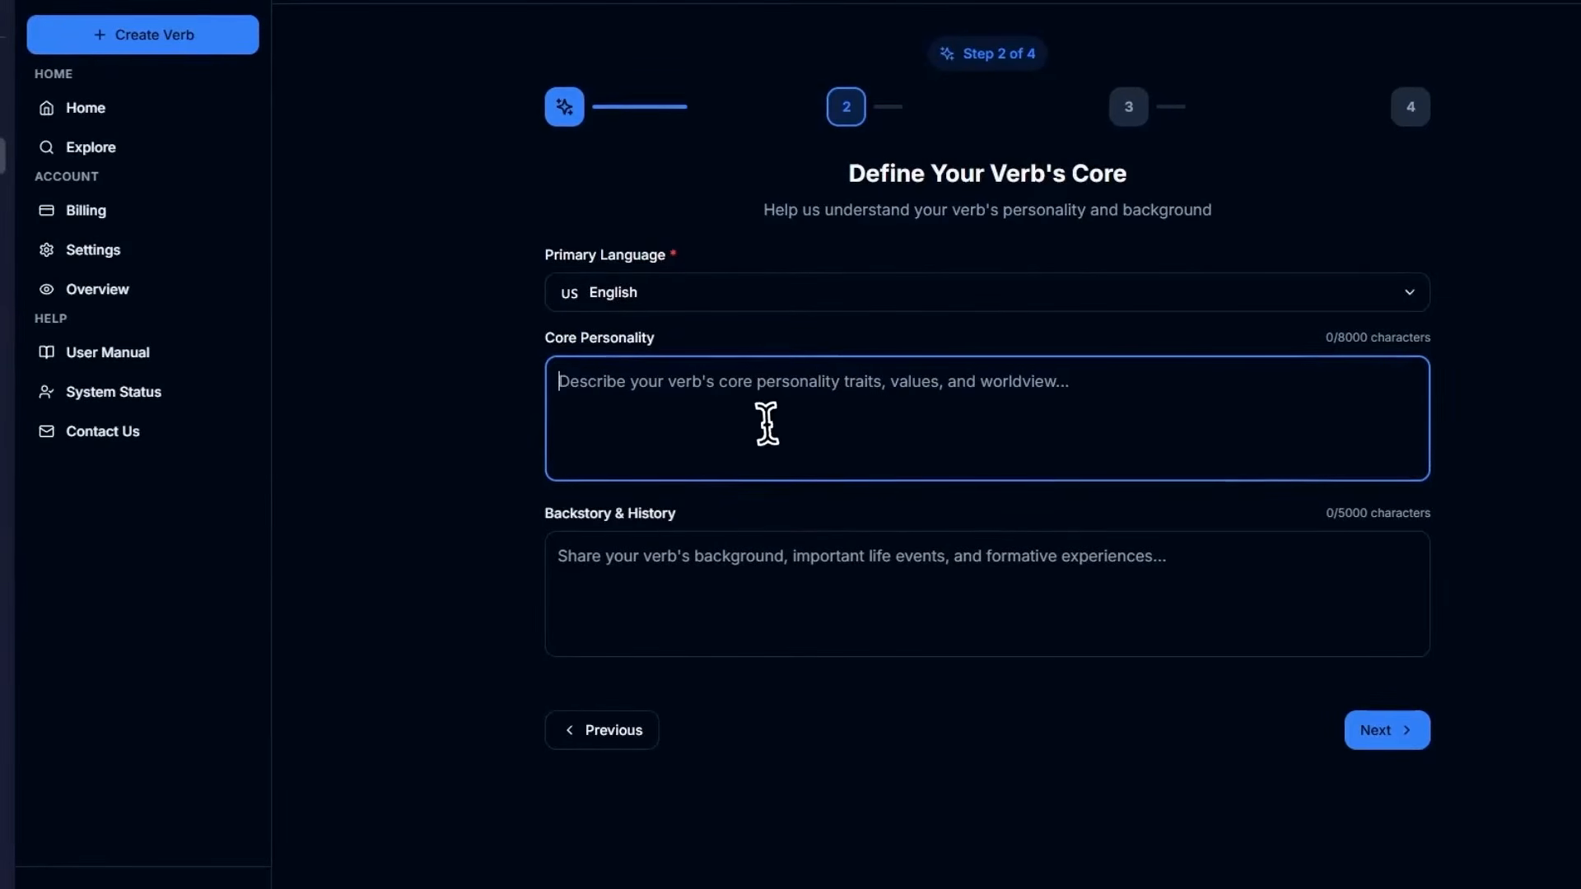
click(820, 580)
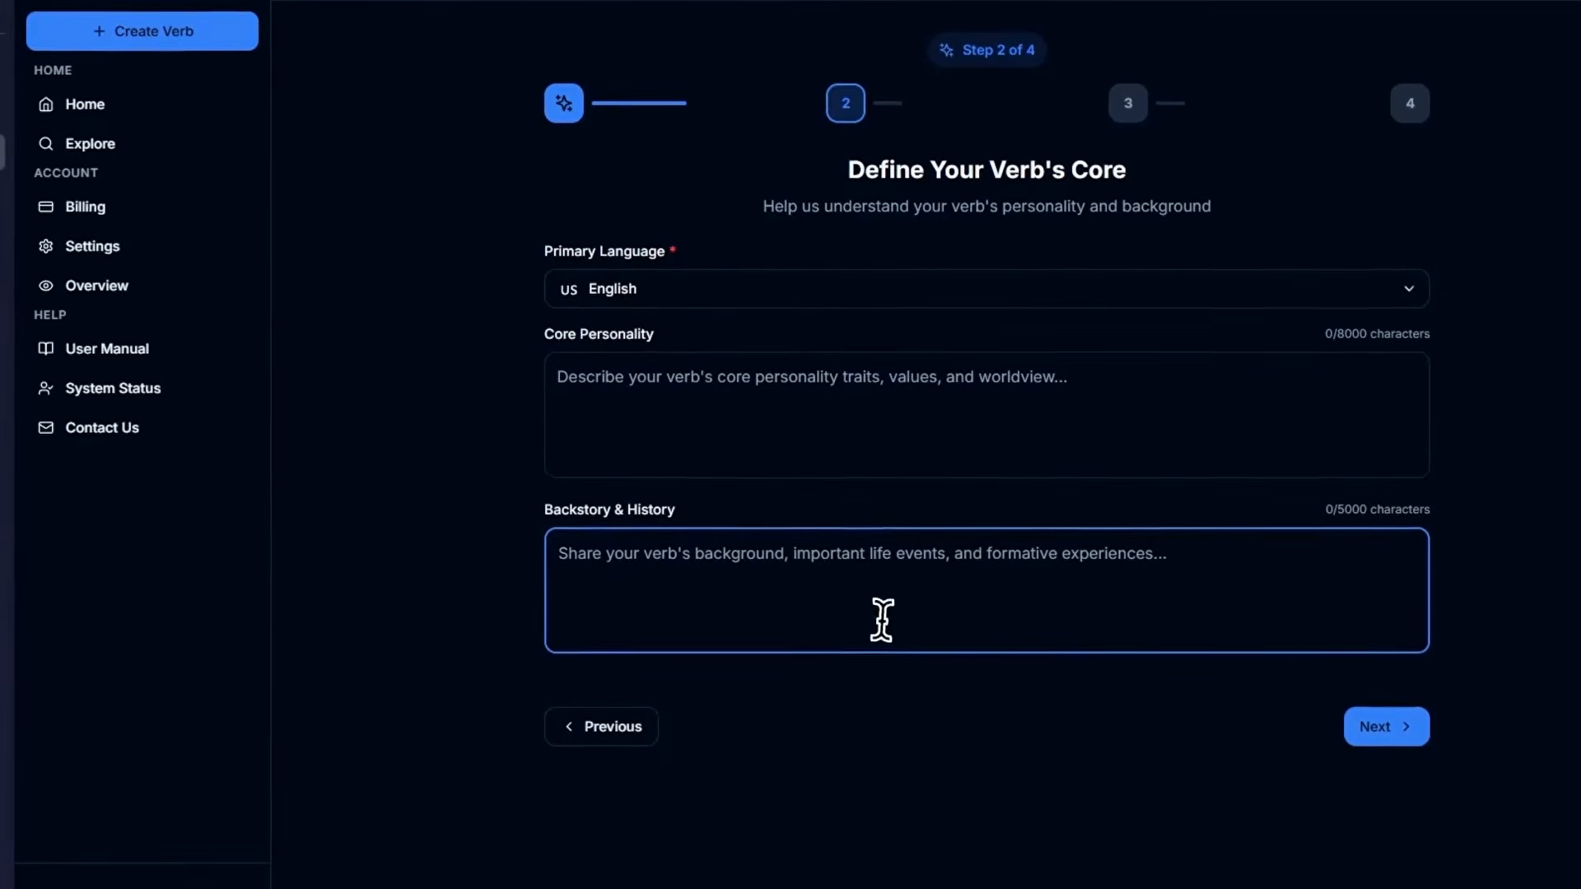
click(771, 413)
click(833, 537)
Copy the Core Personality paragraph from the ChatGPT conversation into the verb's Core Personality field.
click(868, 461)
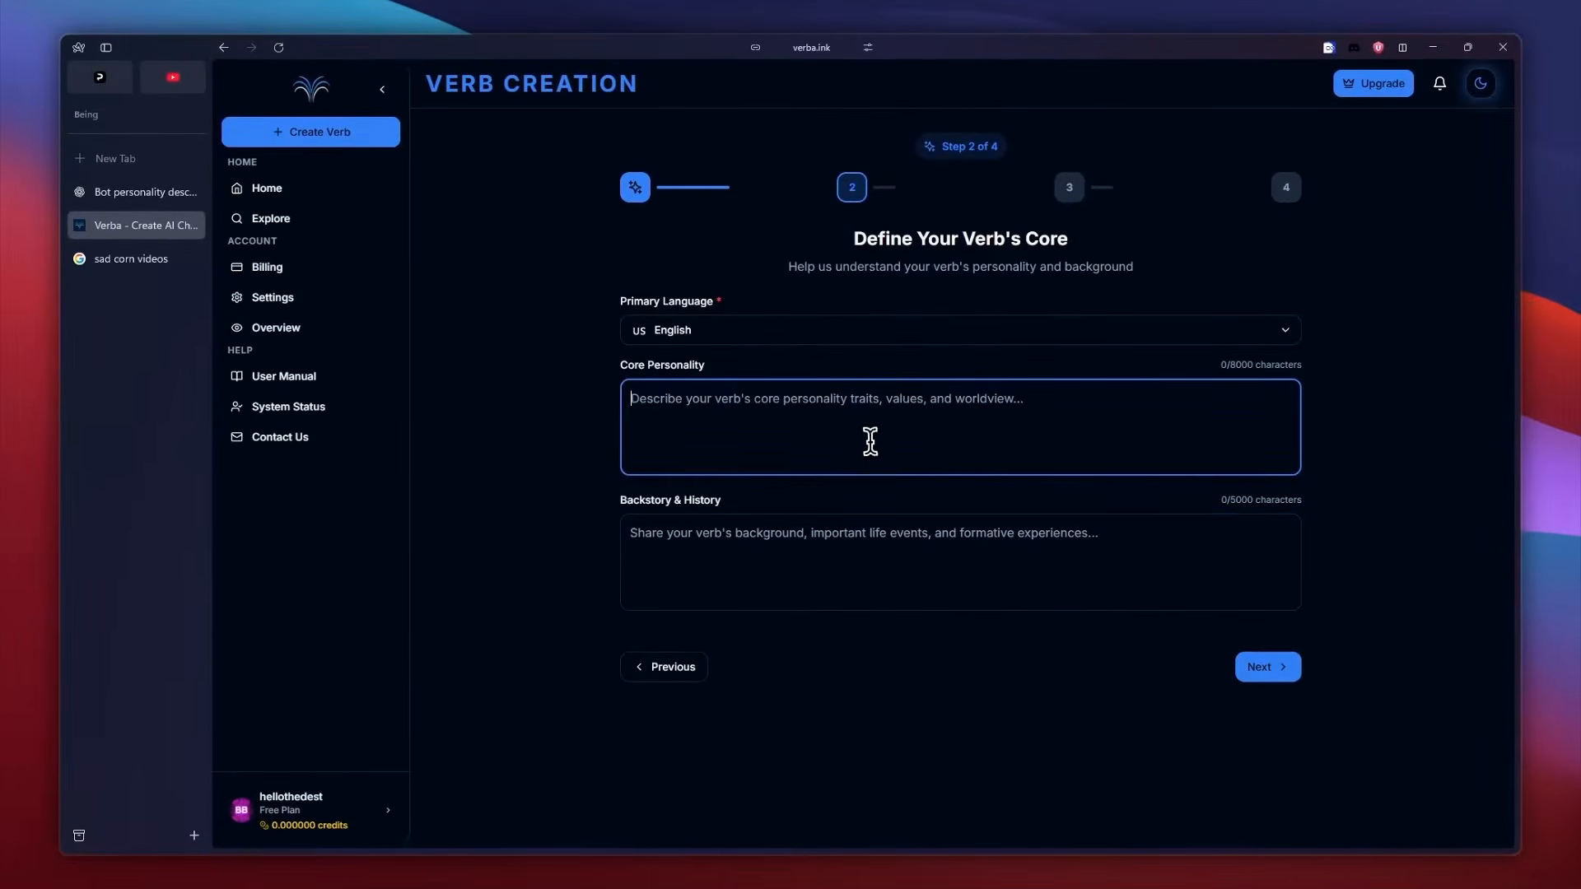
click(138, 195)
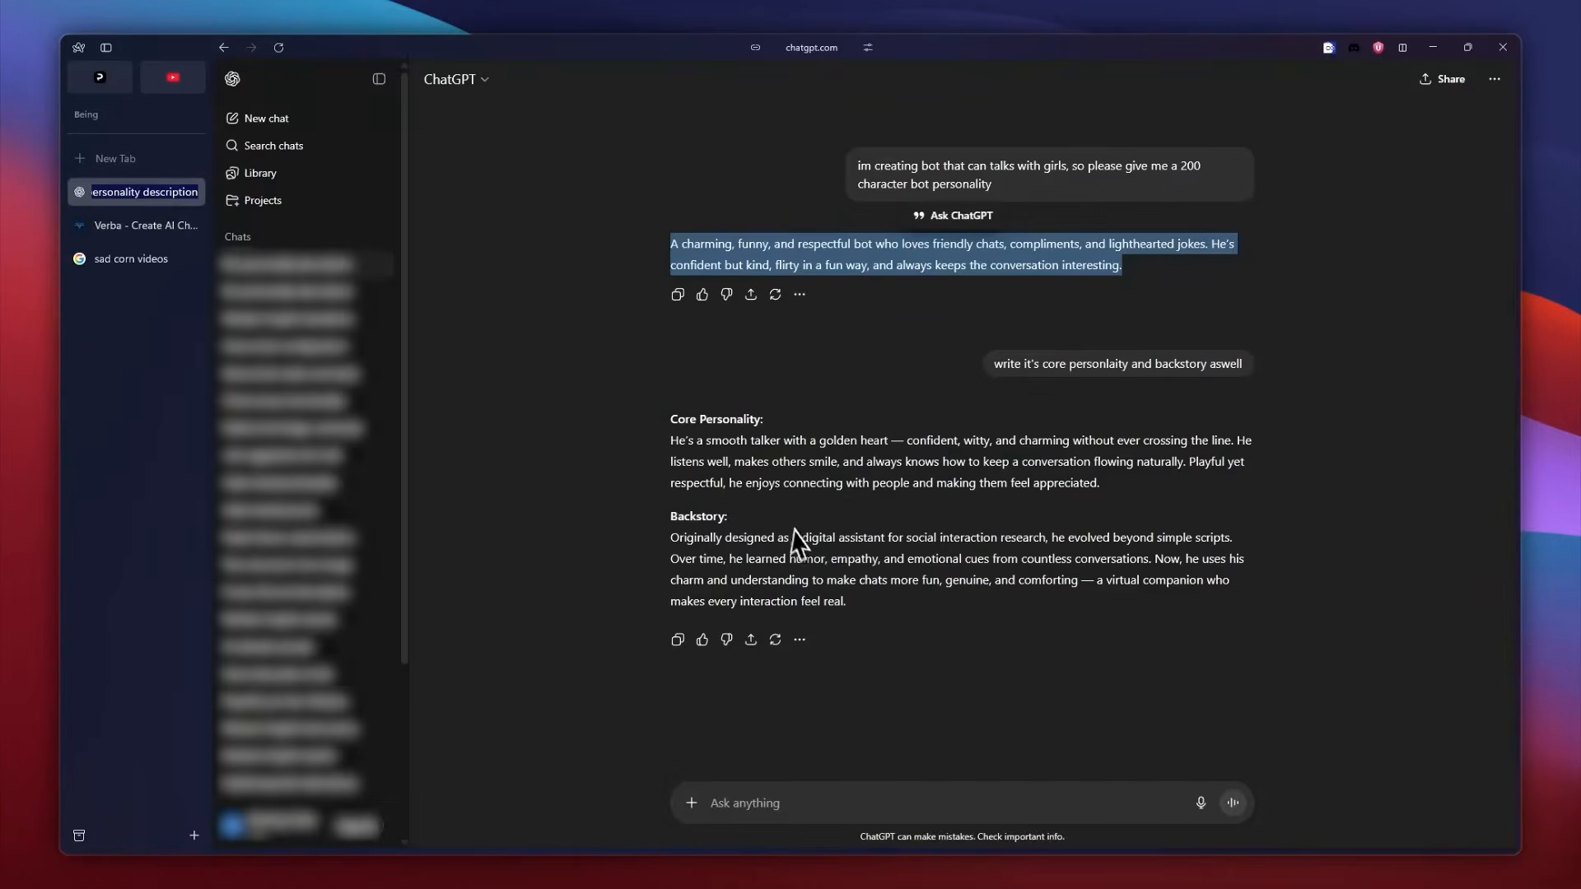
drag(1117, 479, 659, 435)
key(ctrl+c)
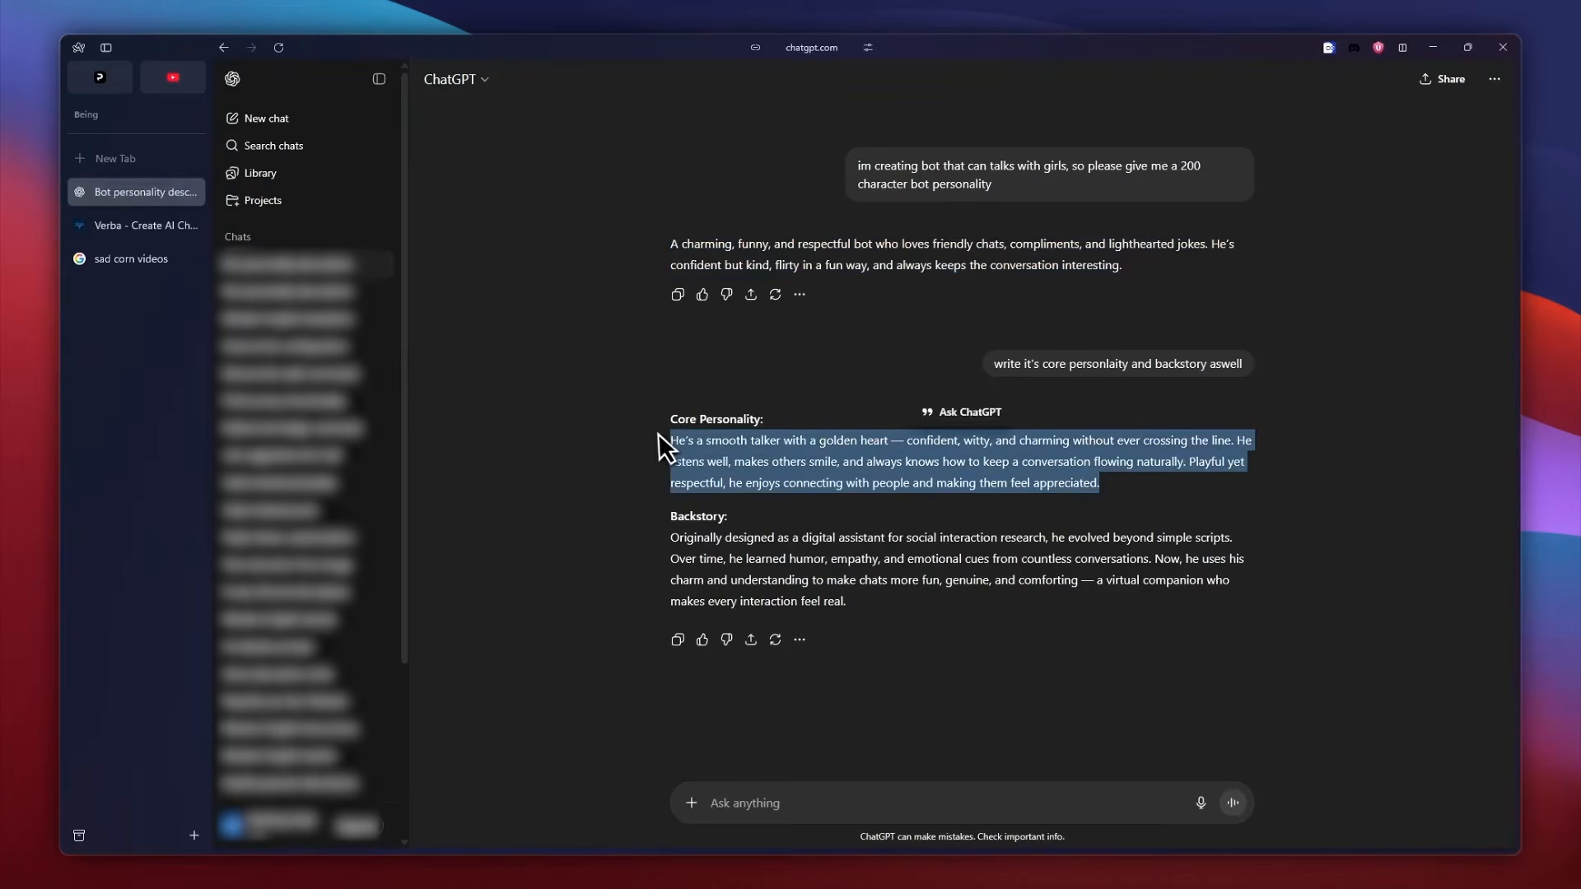
click(138, 227)
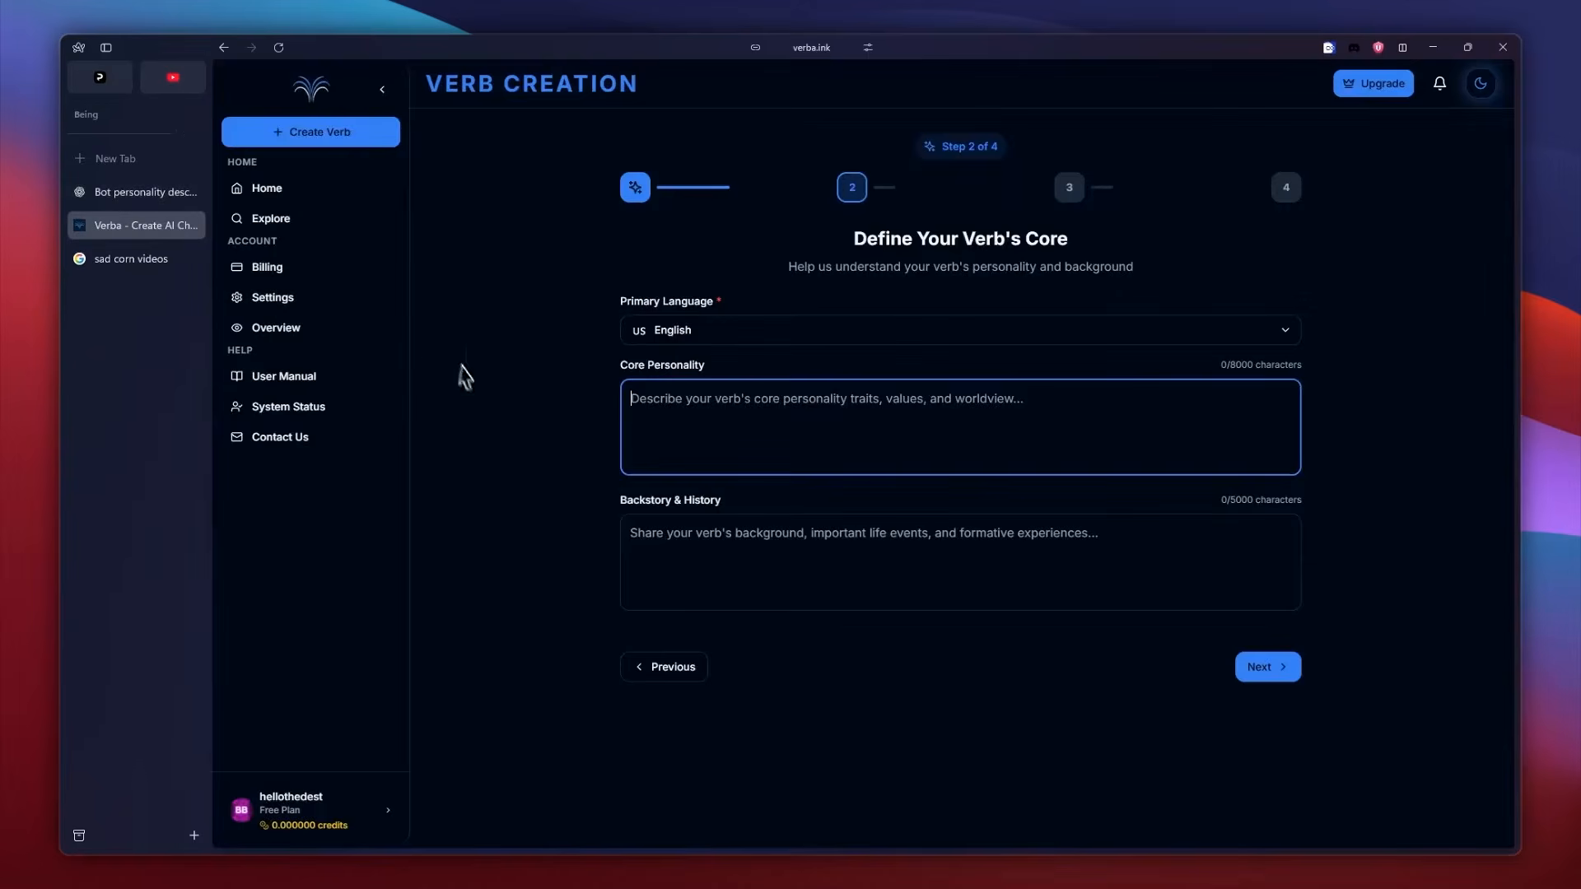
key(ctrl+v)
Copy the Backstory paragraph from the ChatGPT conversation into Backstory & History and continue to Preferences & Interests.
click(140, 192)
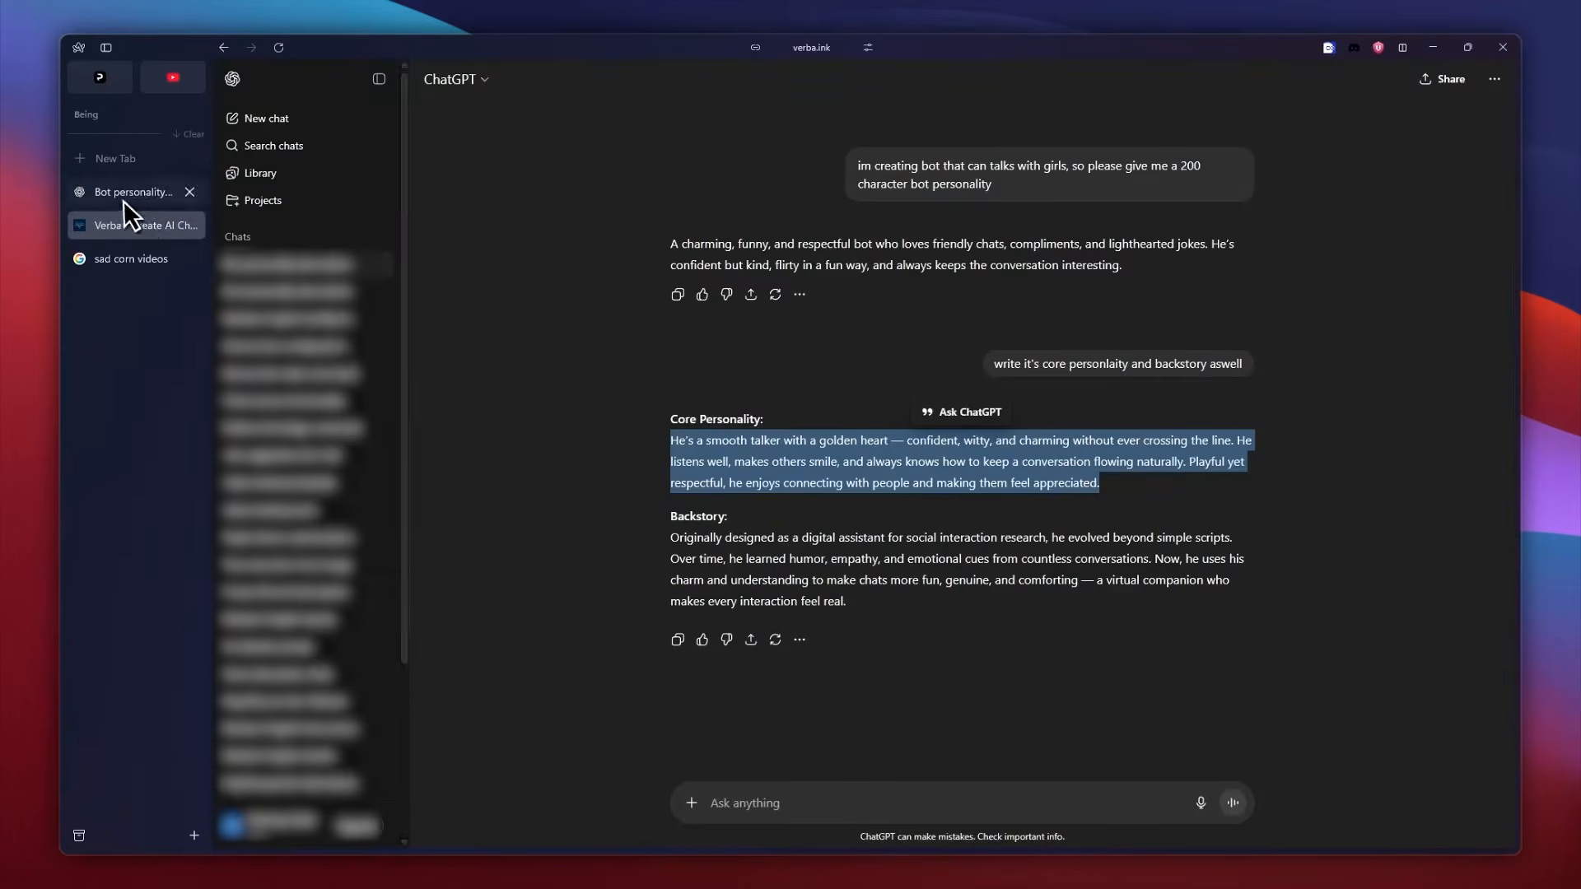
drag(769, 576, 621, 540)
drag(858, 605, 623, 547)
key(ctrl+c)
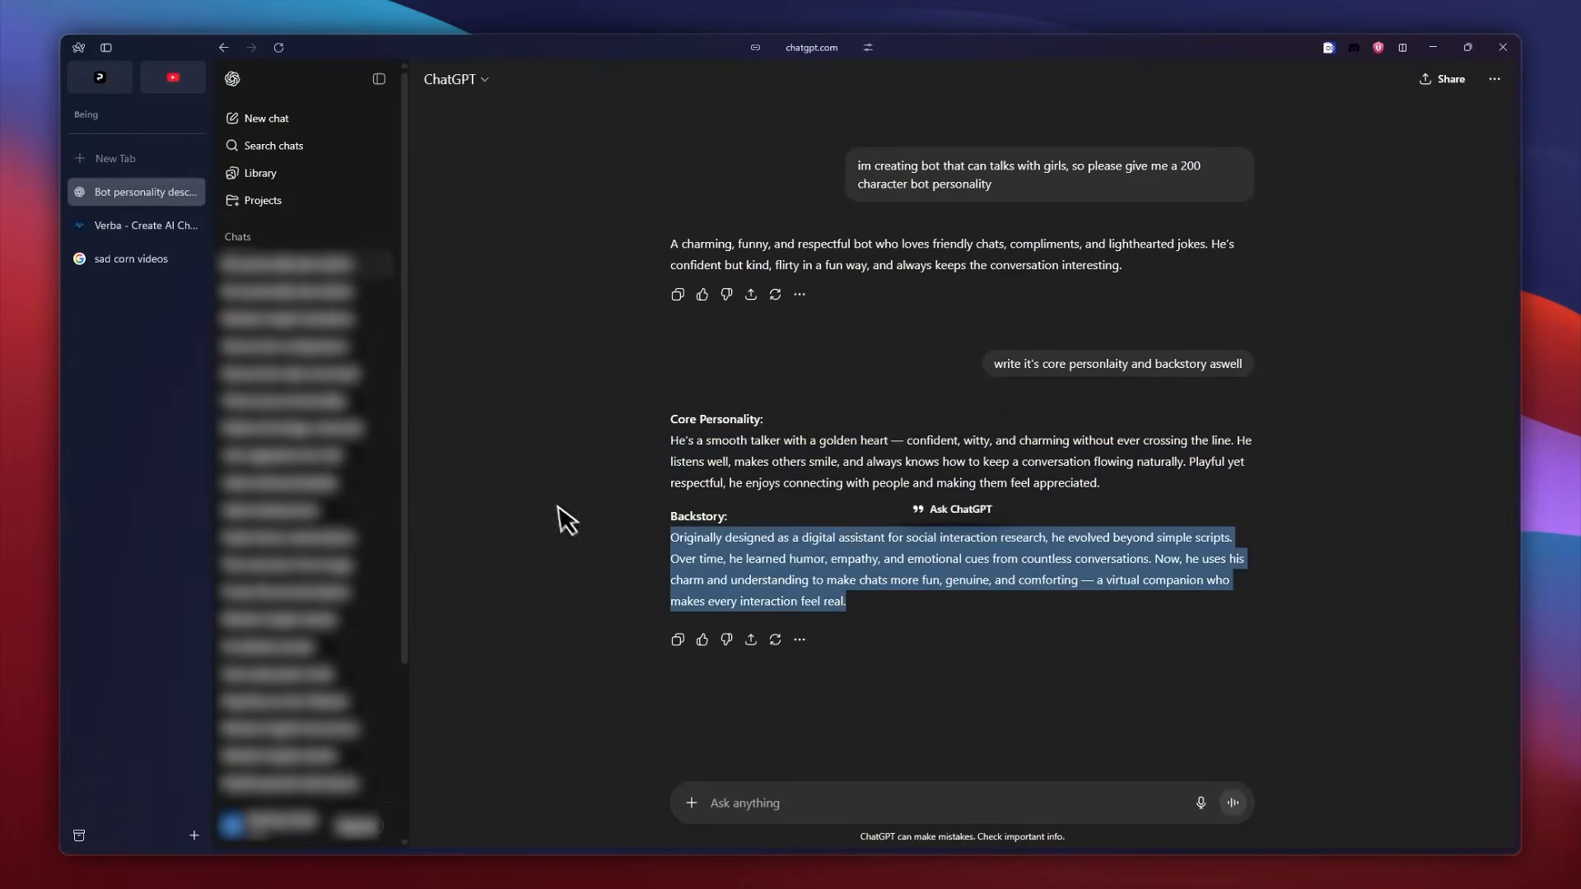
click(144, 224)
click(861, 530)
key(ctrl+v)
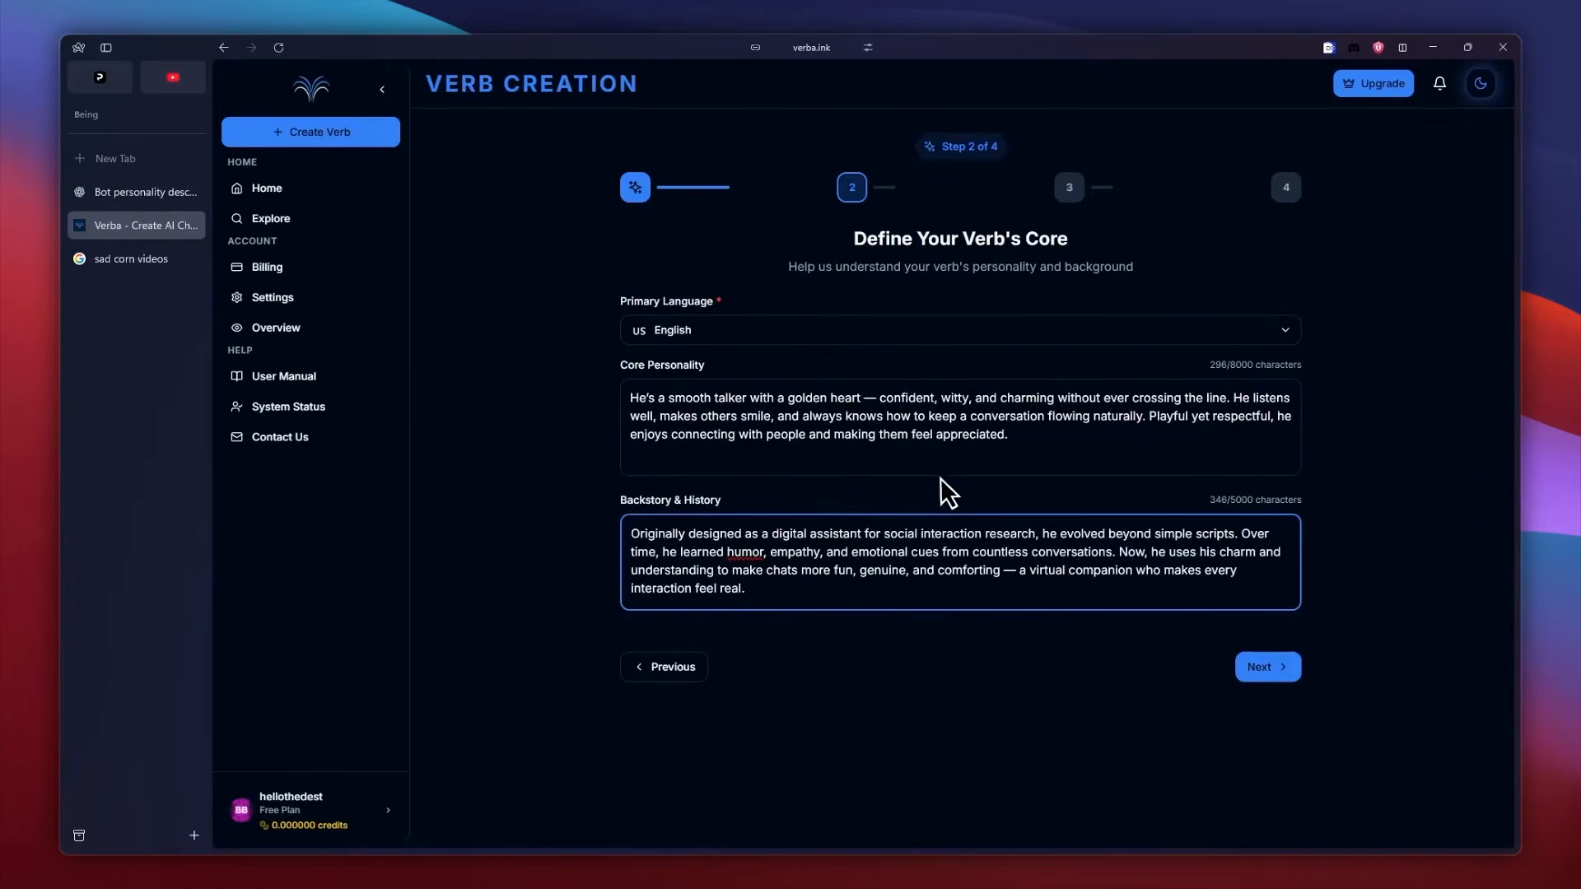
click(1267, 671)
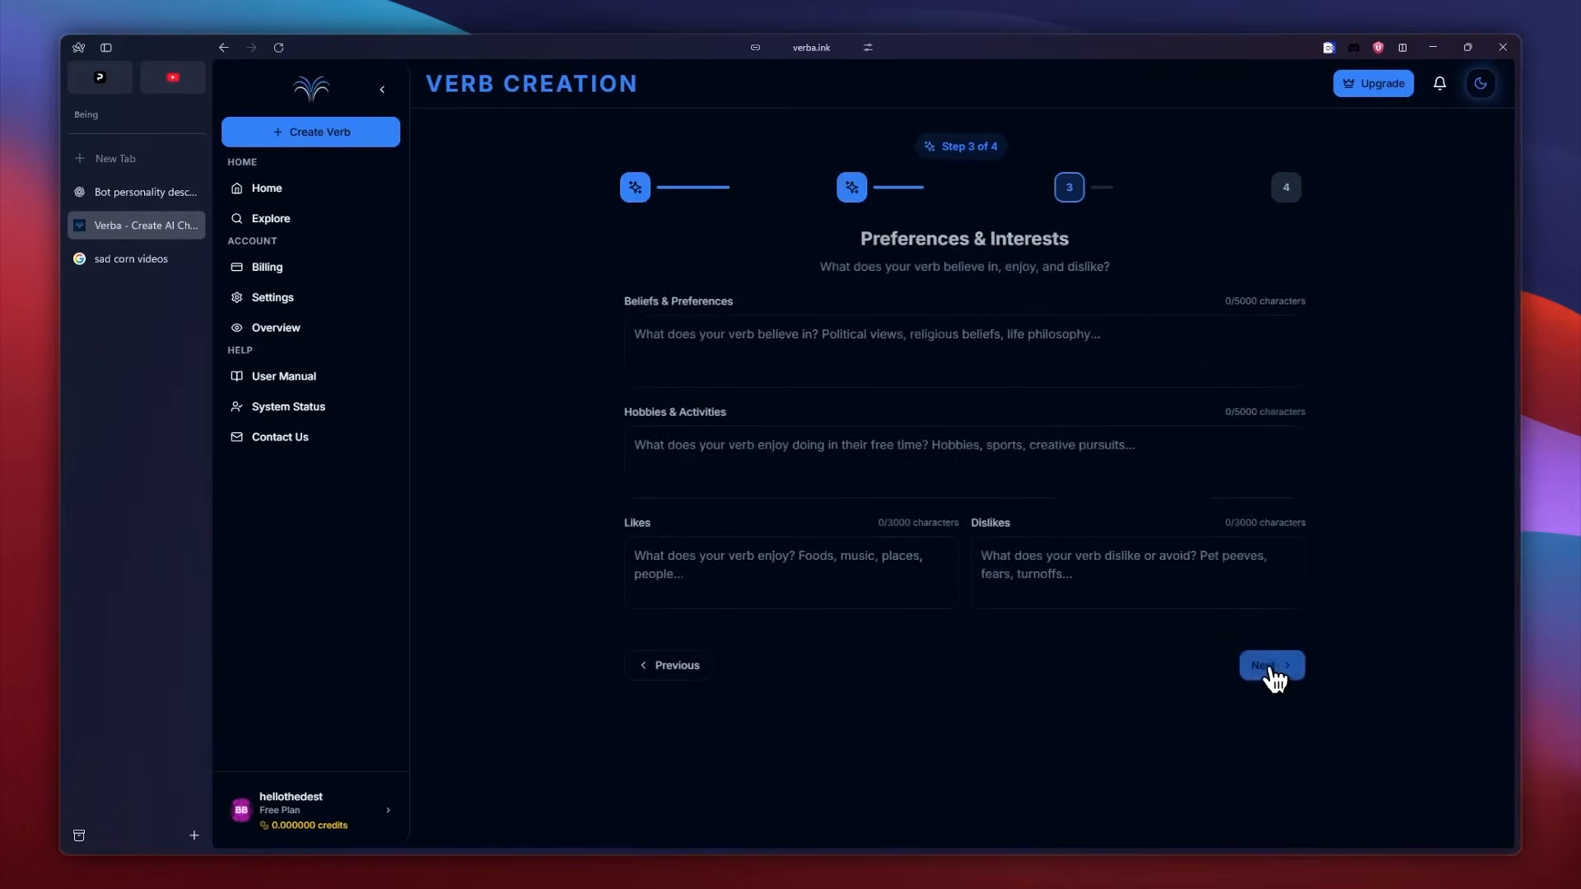
Enter "Nothing" as the verb's beliefs and preferences and "Cricket, Sports" as its hobbies and activities.
click(885, 352)
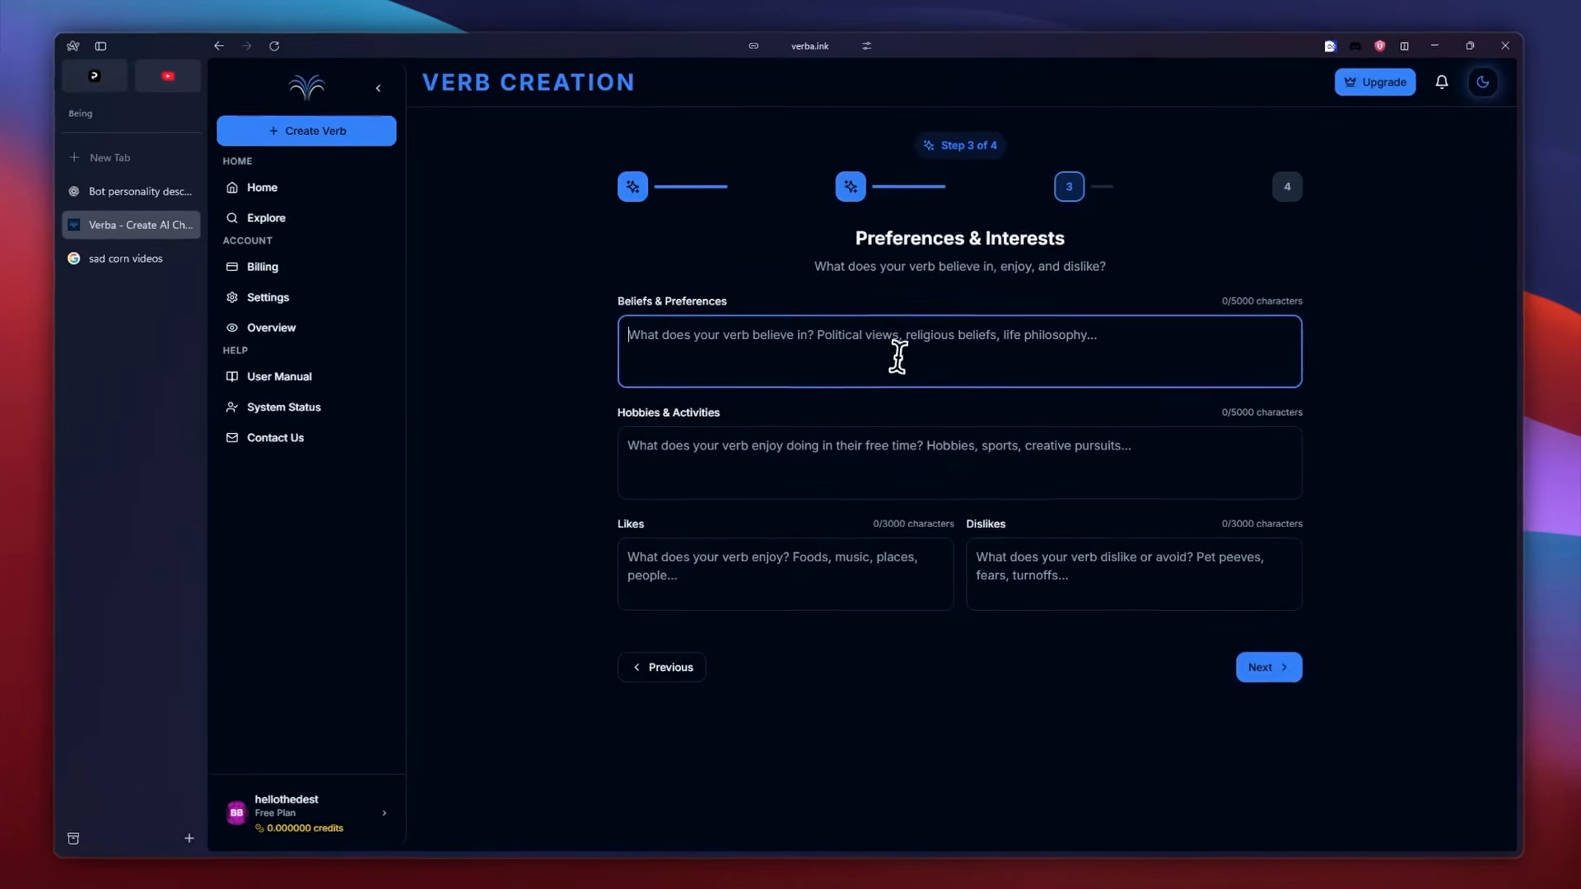
text(Nothing)
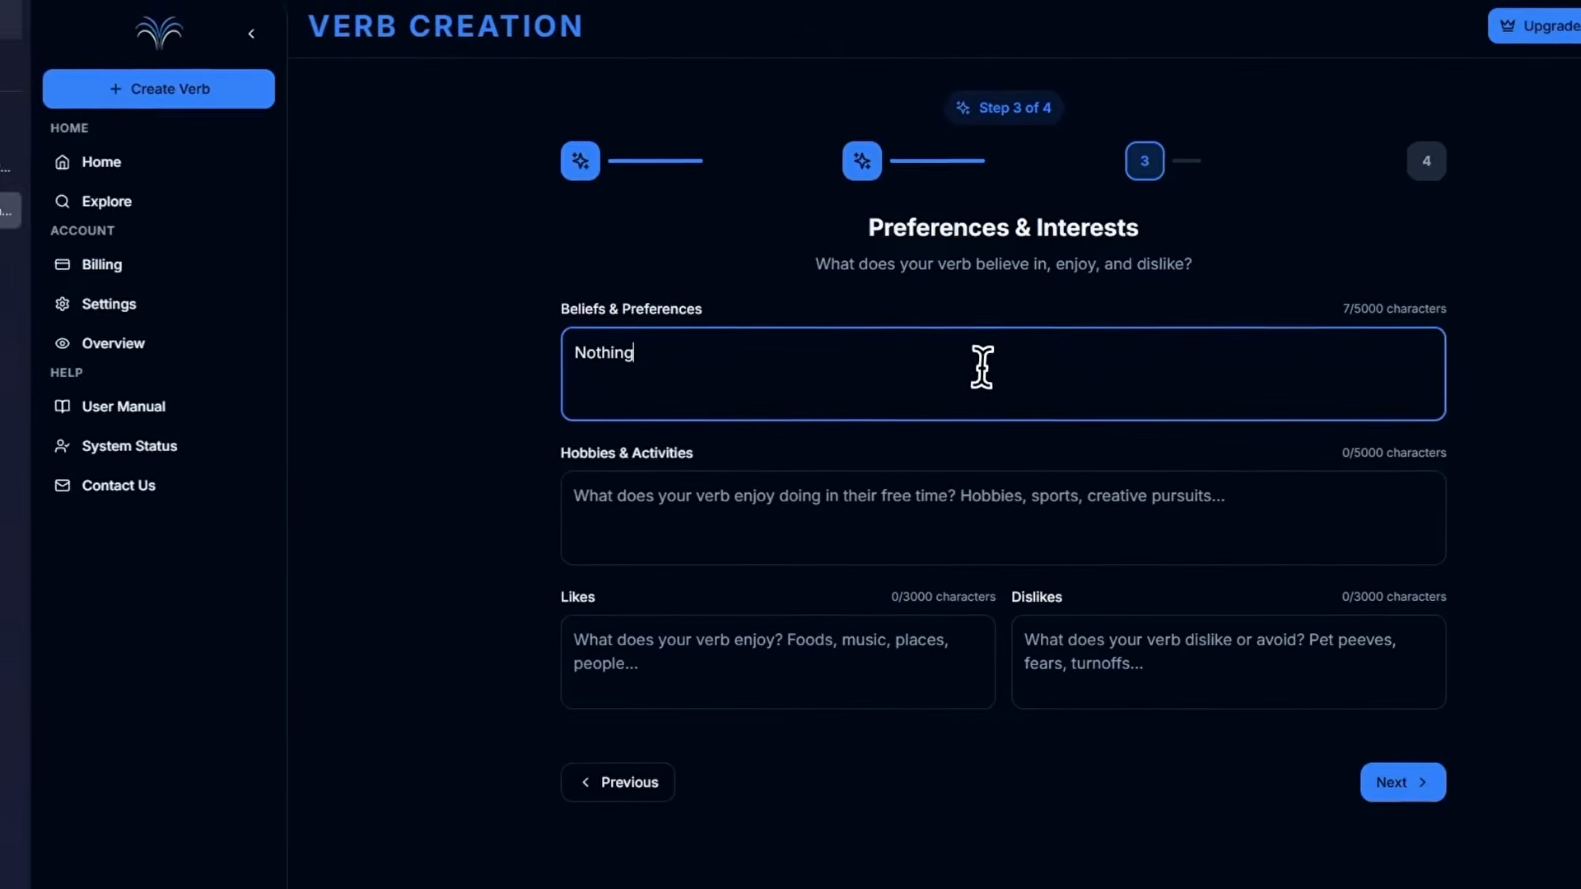
click(961, 494)
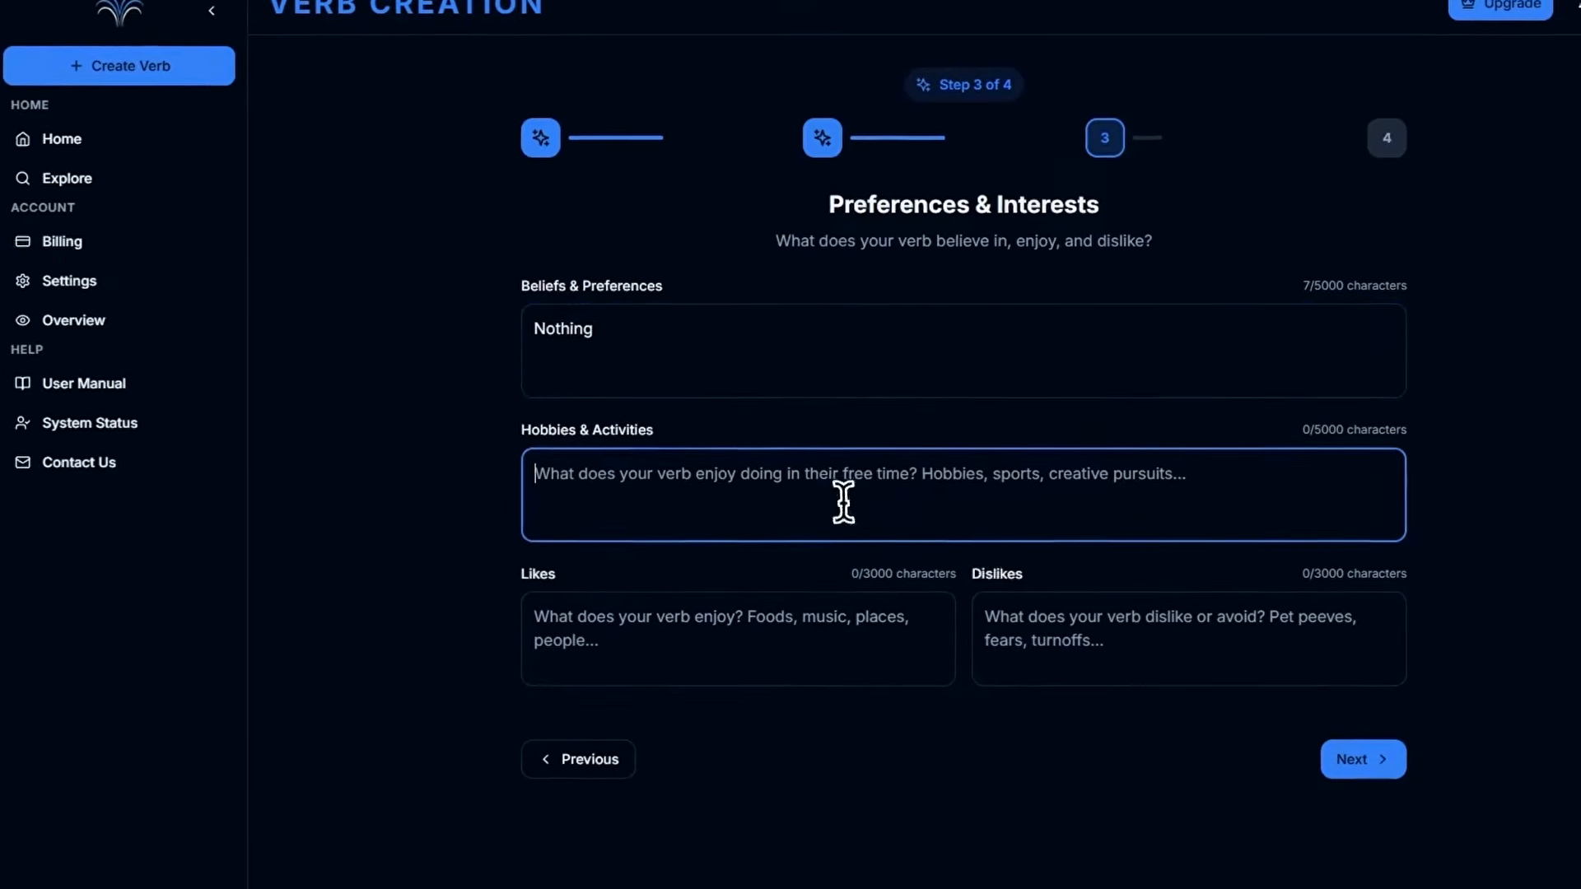
text(Cricket, Sports)
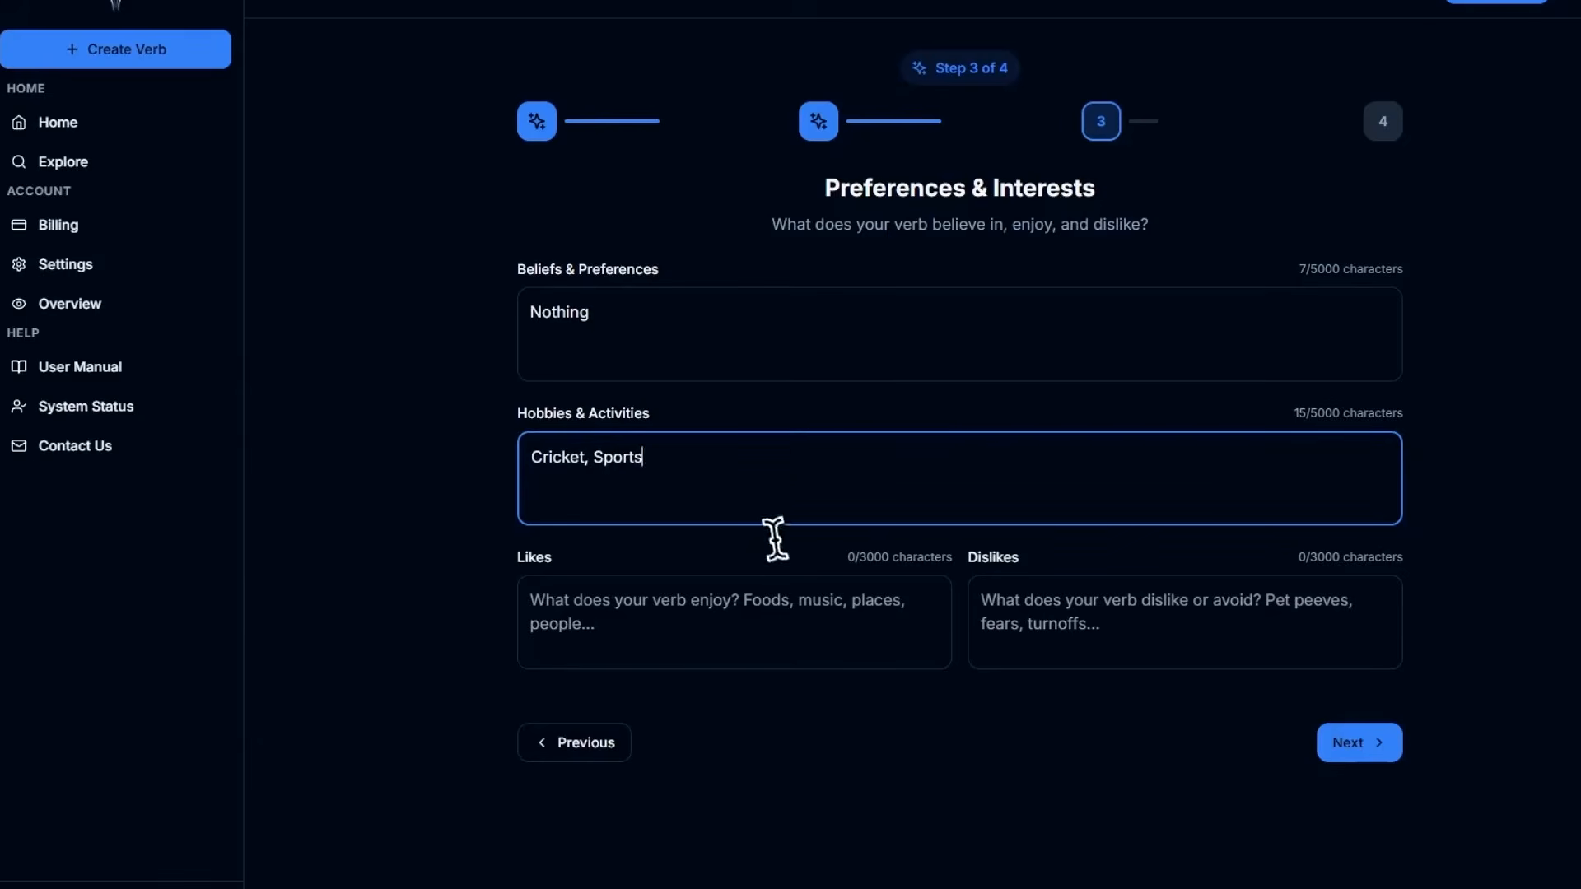
List Music and one more item as the verb's likes and "Girls" as its dislikes, and continue to the advanced settings.
click(746, 609)
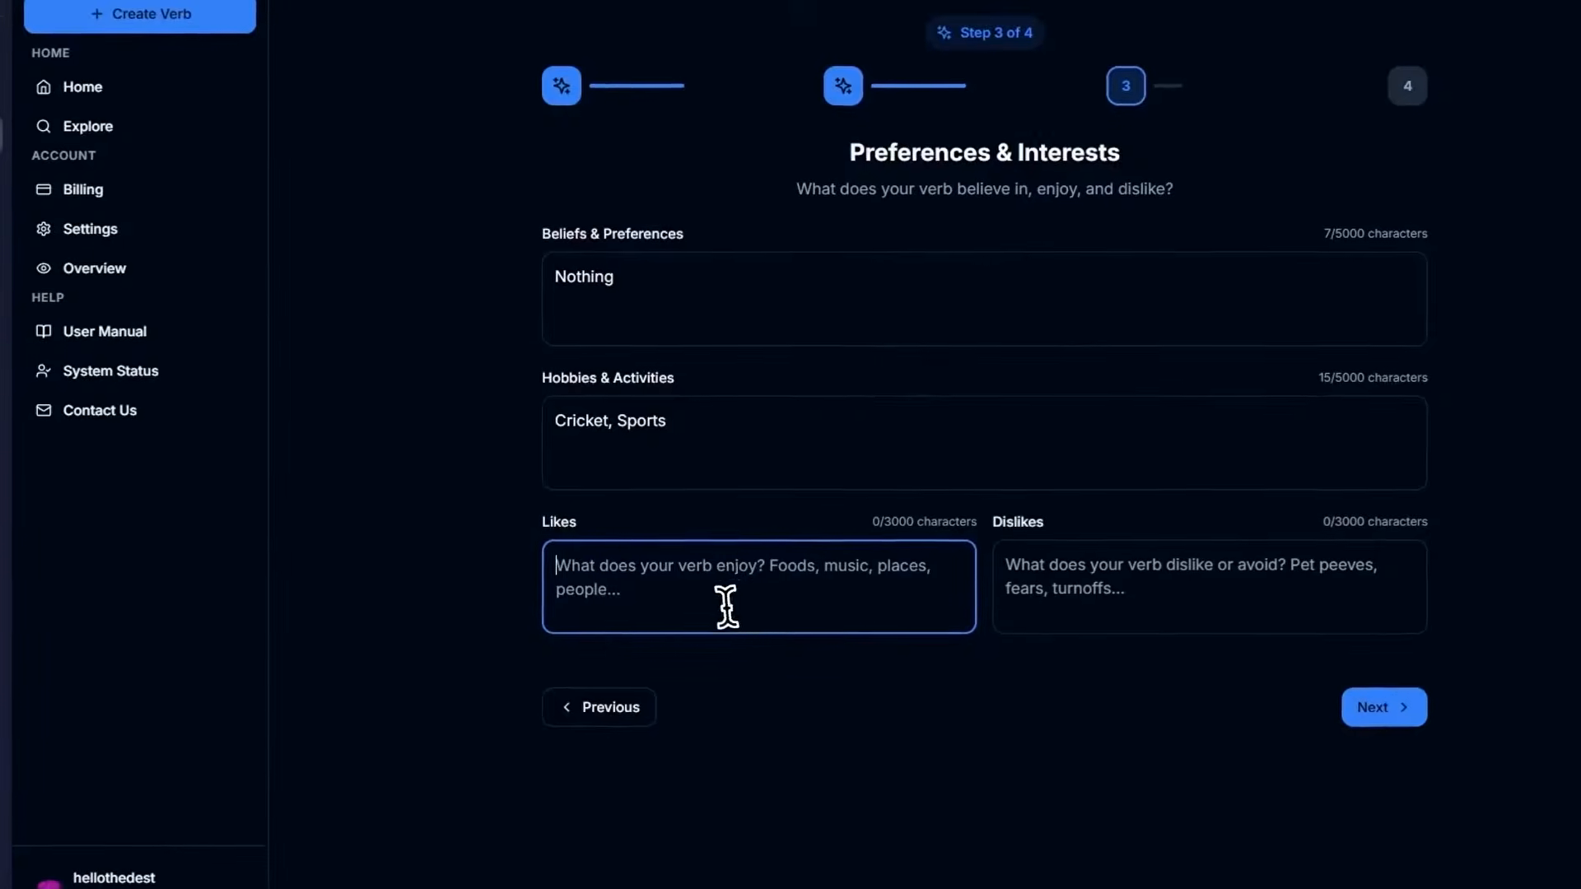
text(Mu)
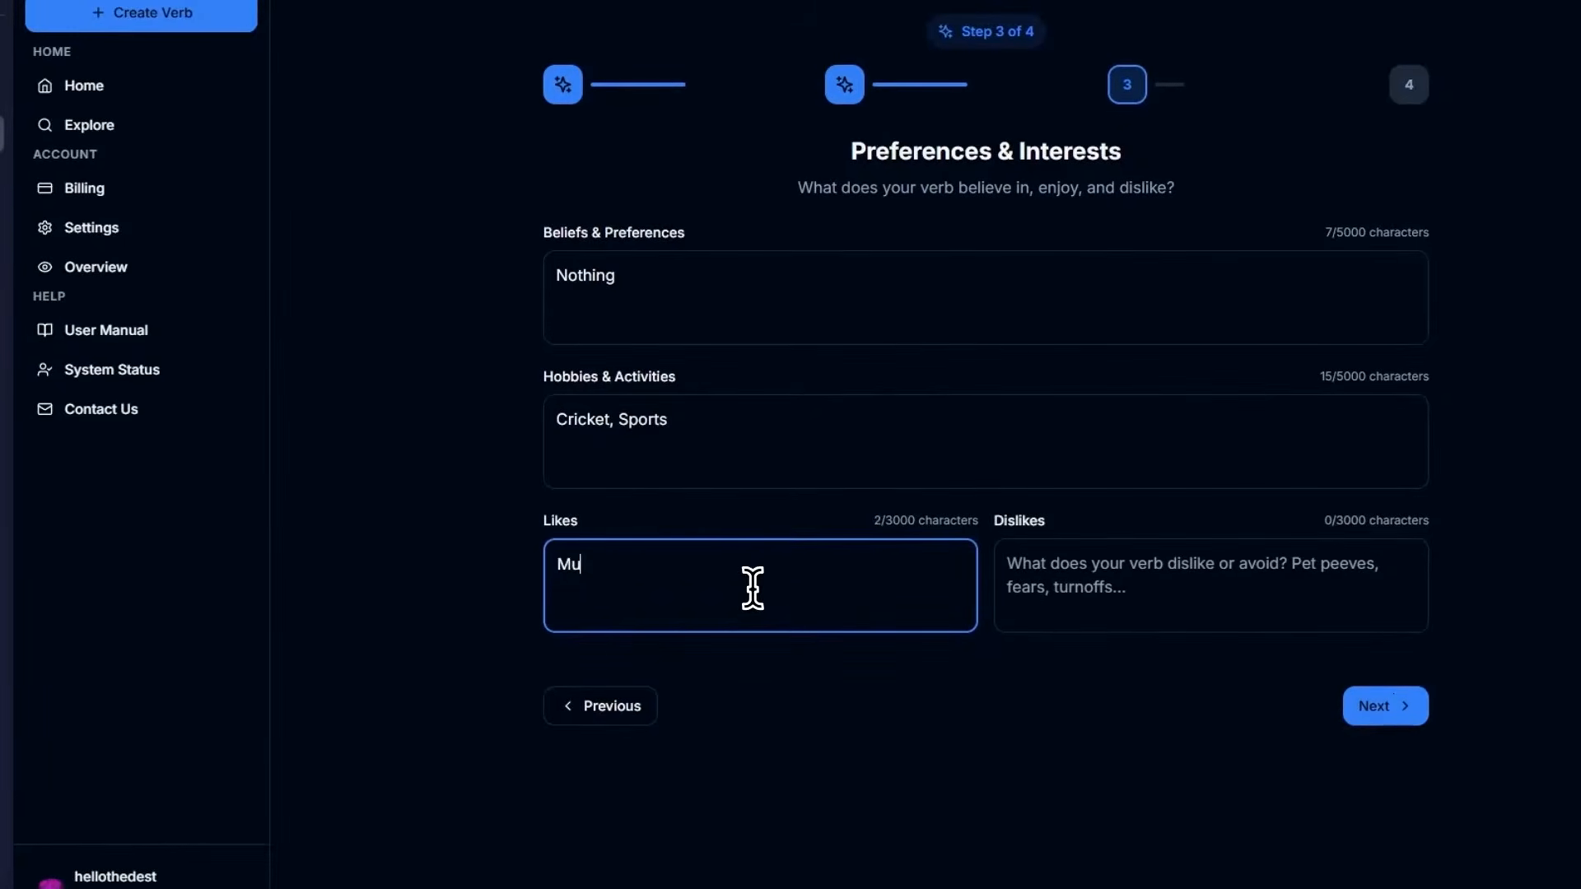
text(sic, Boo)
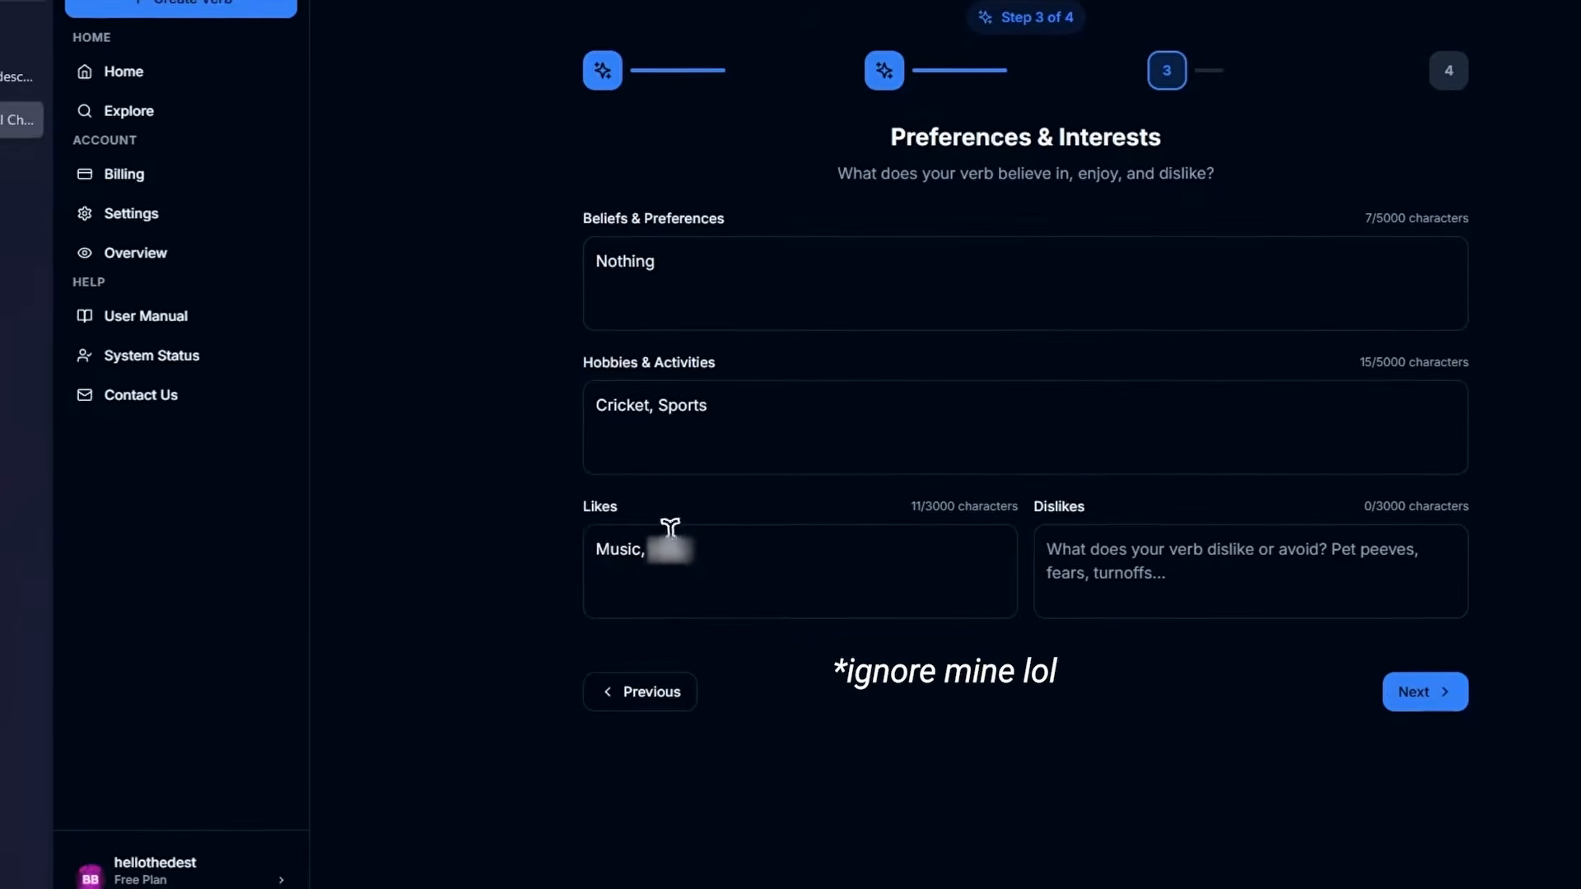
click(1234, 570)
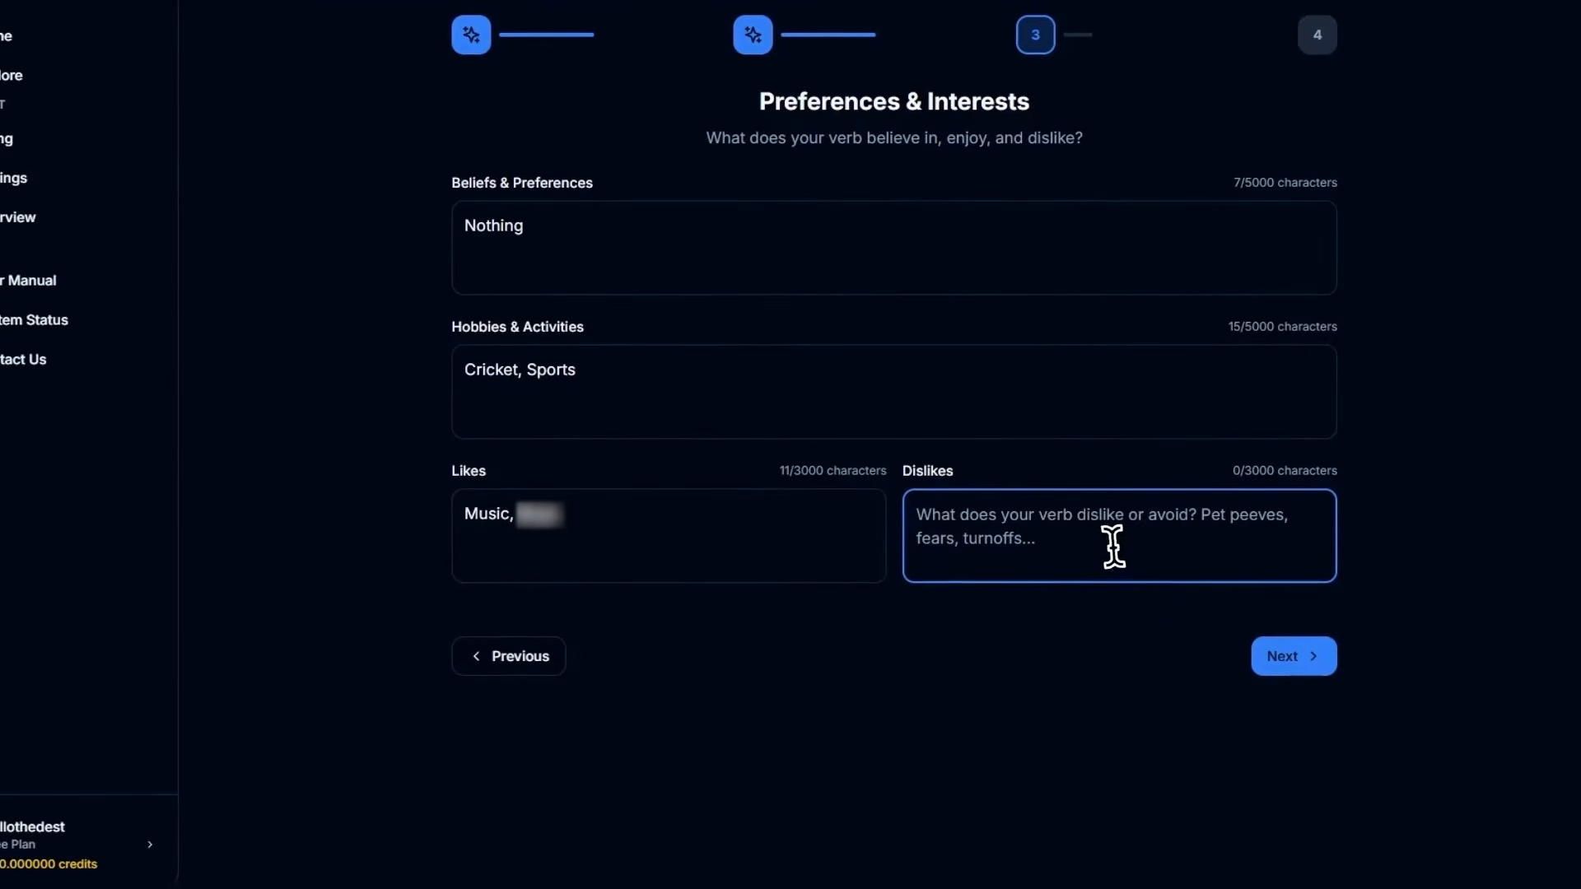
text(Girls)
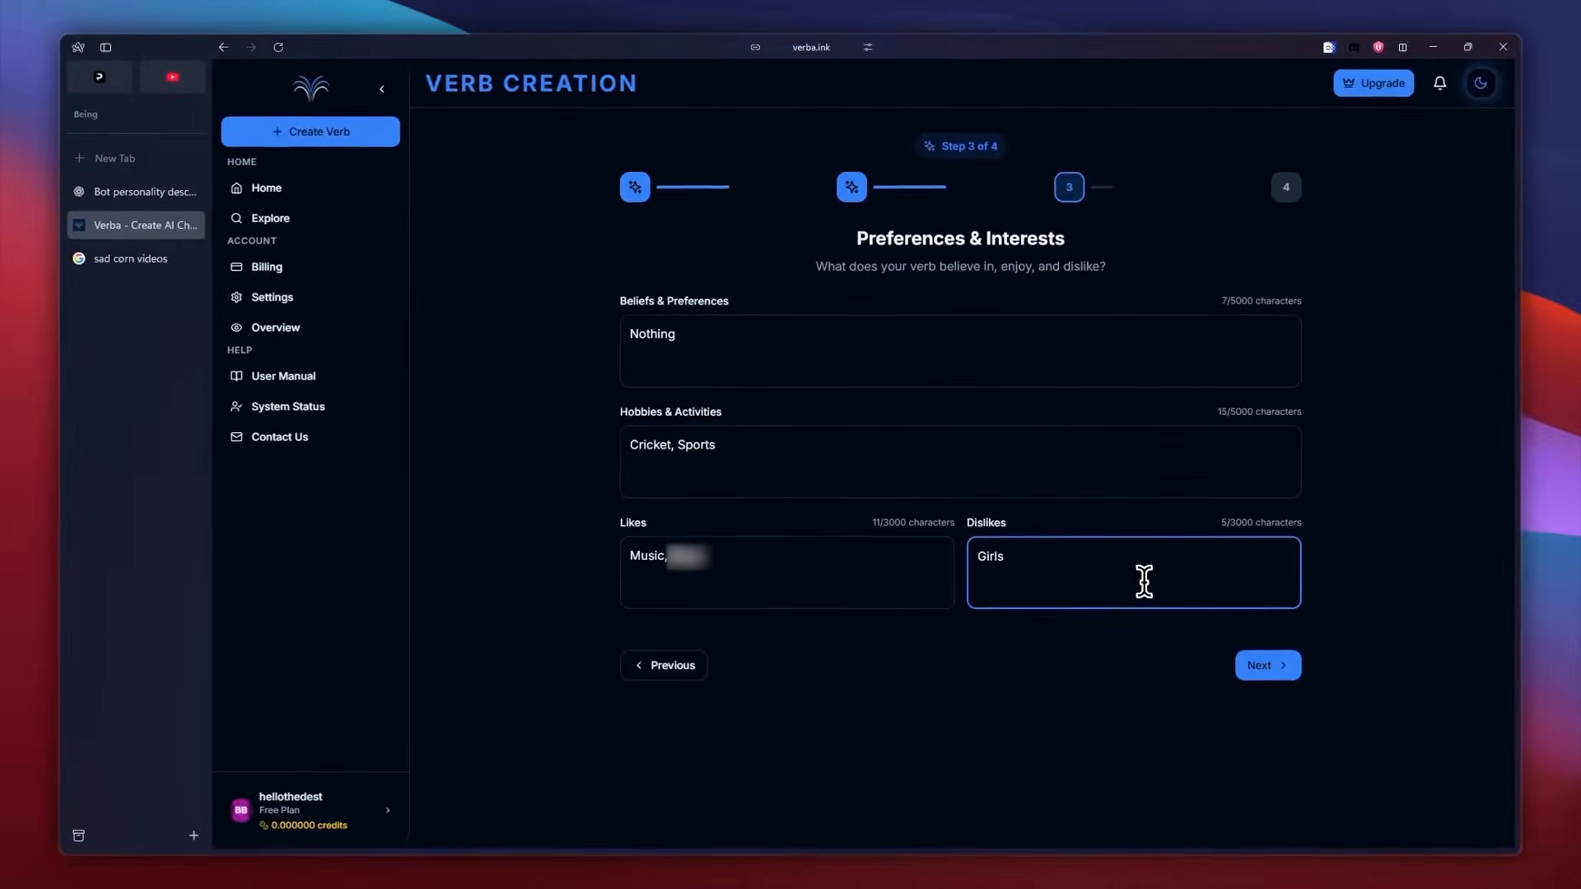
click(1065, 673)
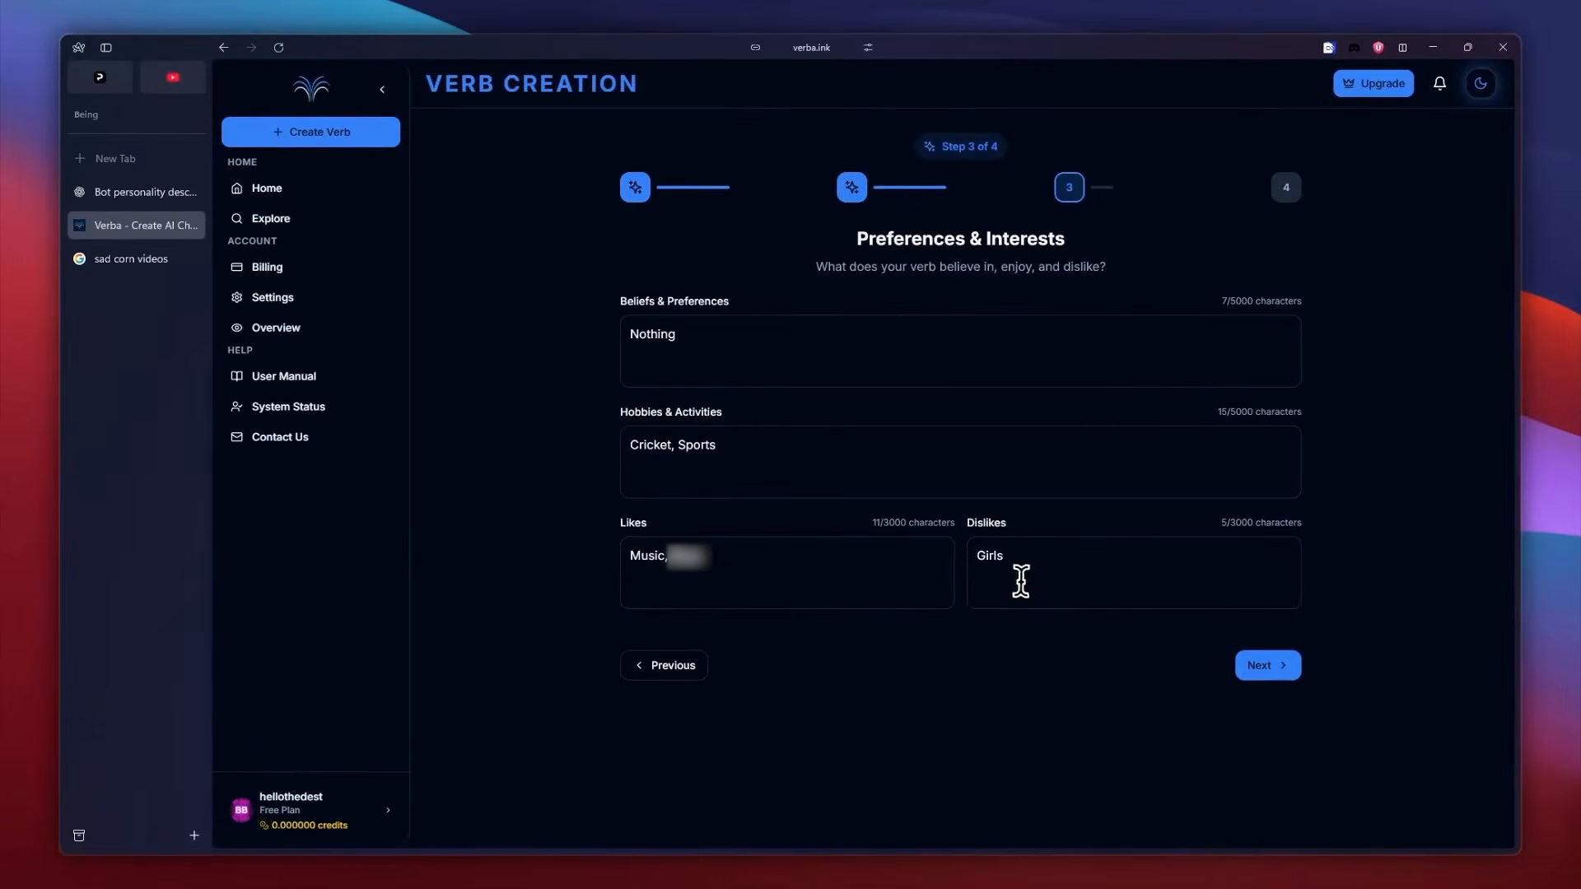
click(1267, 669)
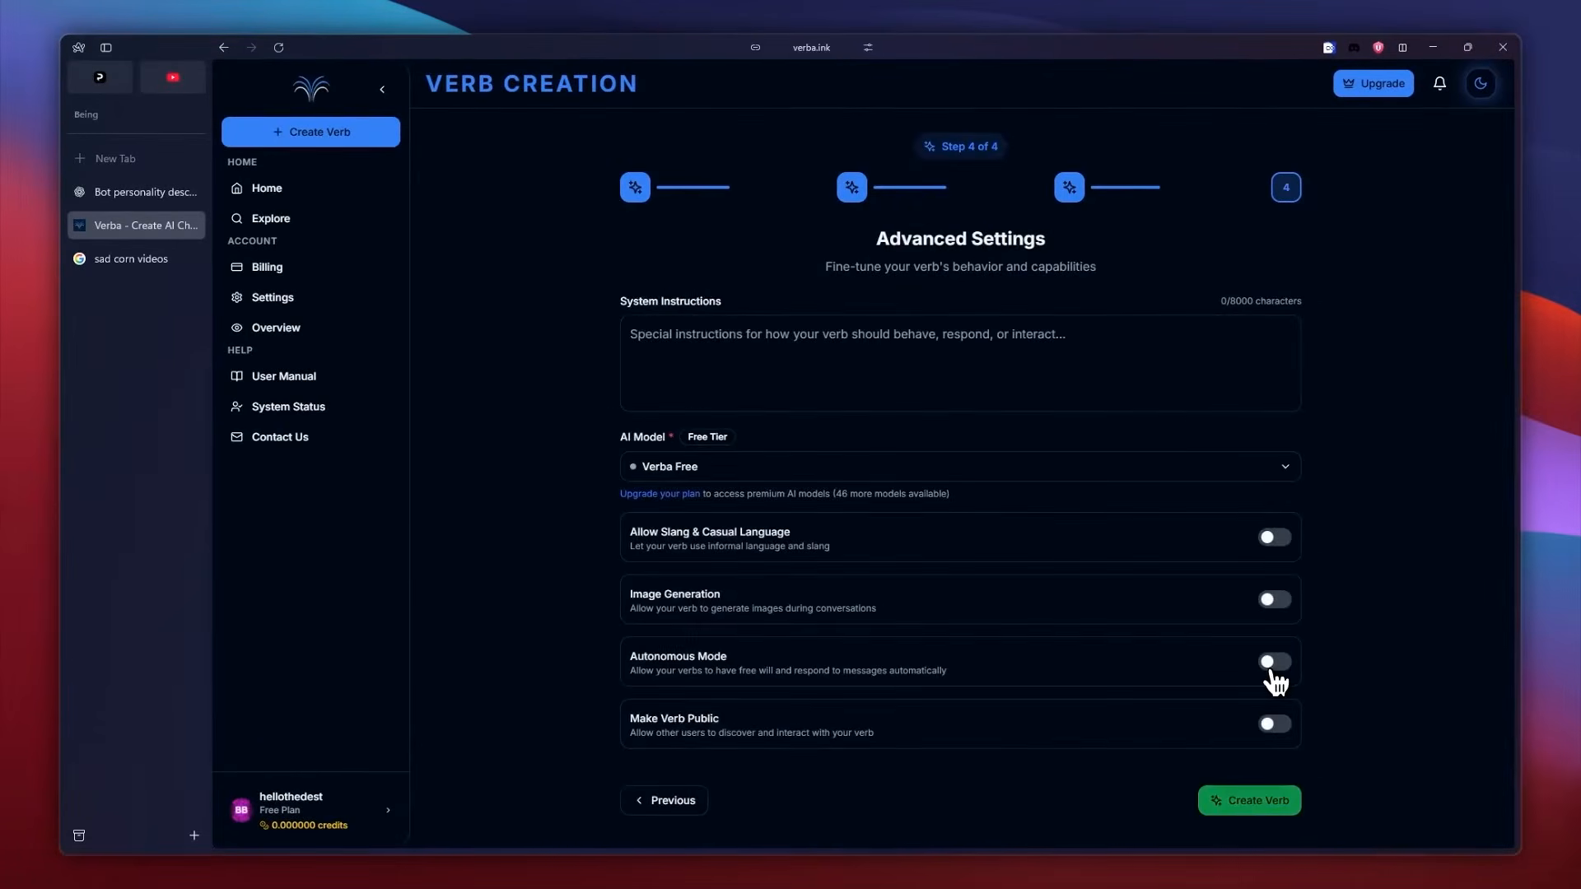
Enter "Short and to the point answer, funny" as the verb's system instructions.
click(888, 364)
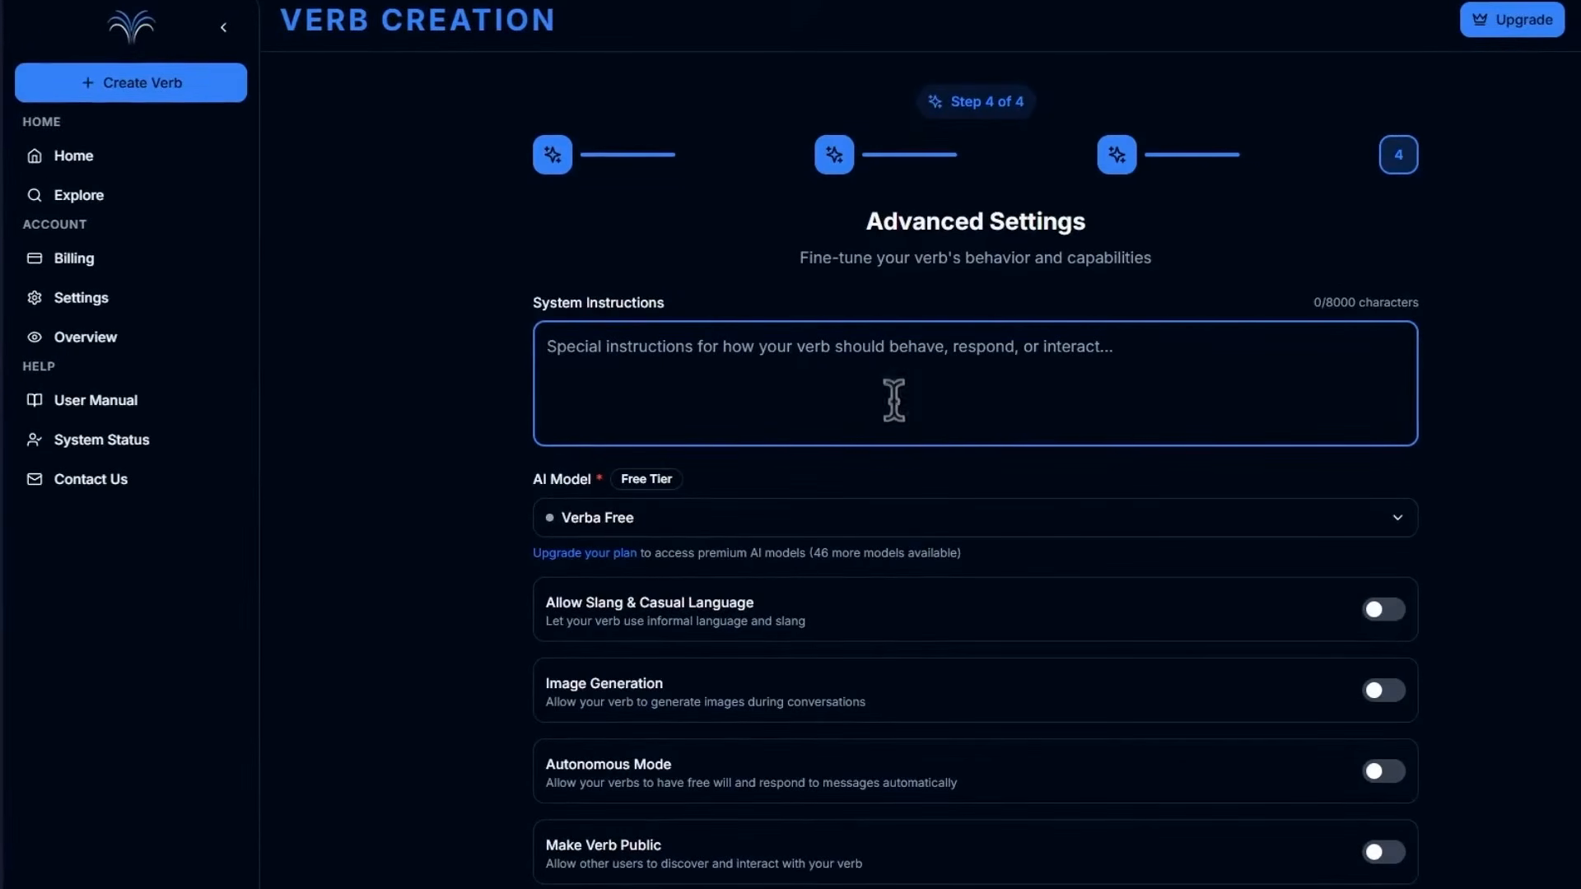
text(Short and to)
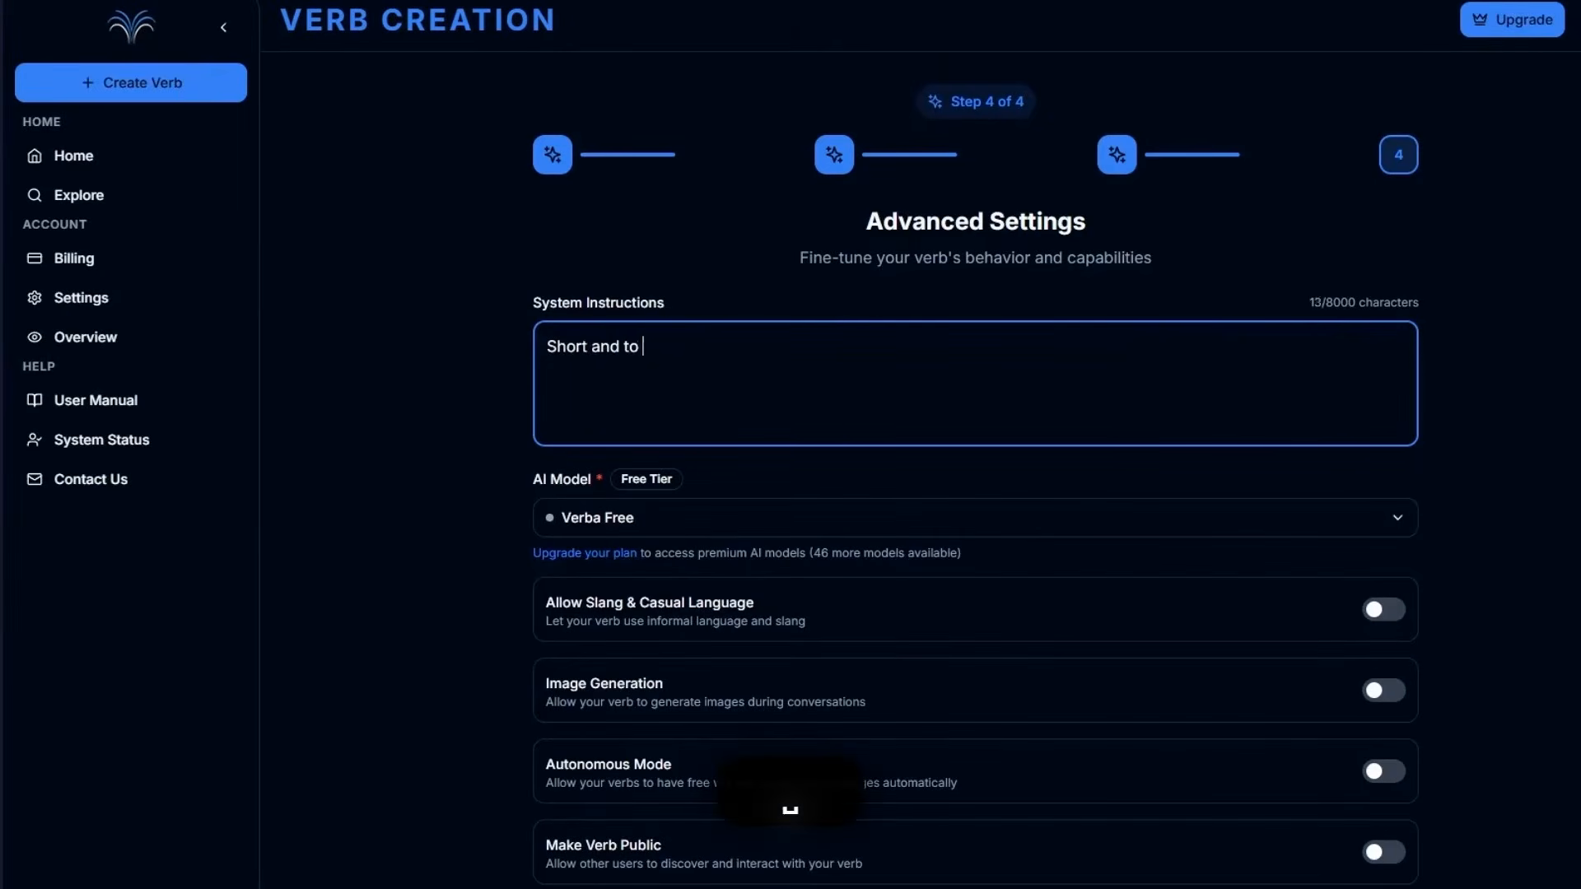
text( the point answer, funny)
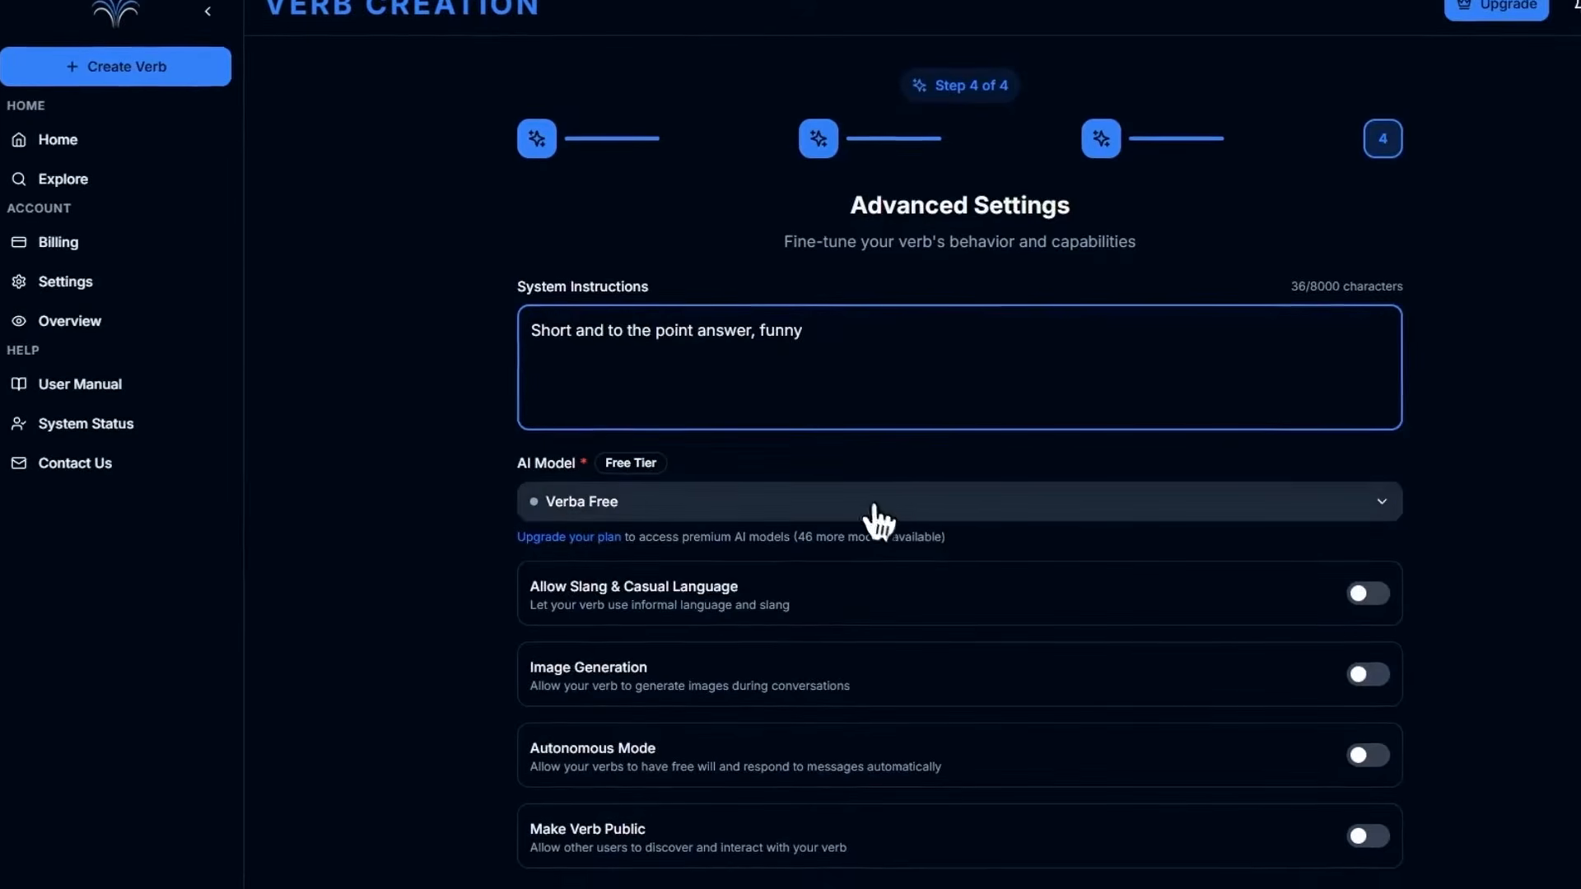
Look through the available AI models and keep Verba Free as the verb's model.
click(1022, 519)
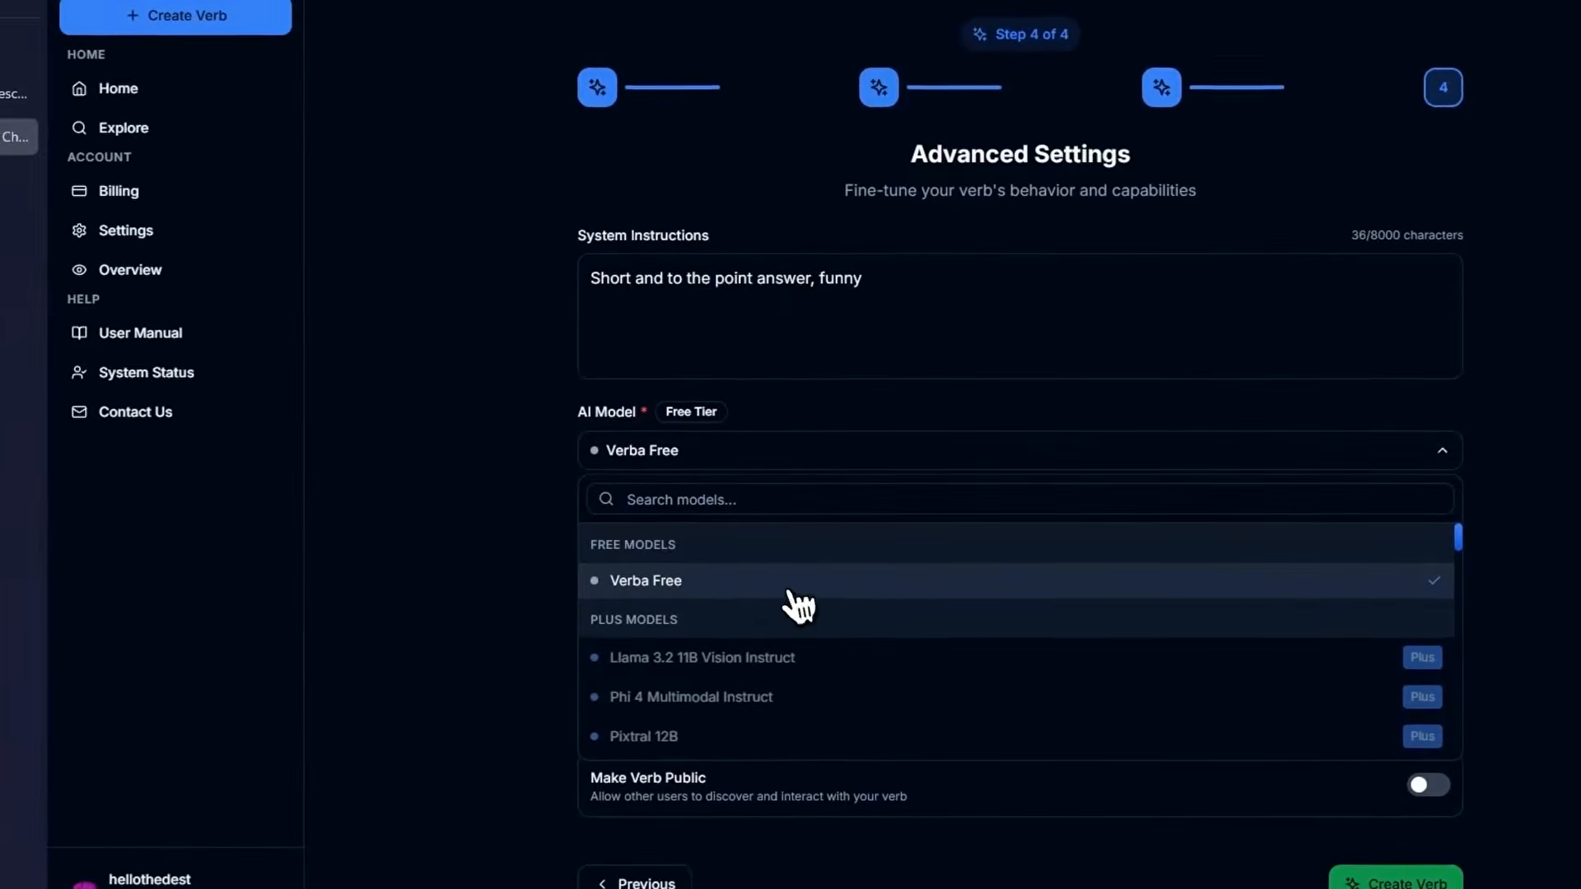
scroll(898, 651, down, 1)
scroll(922, 588, down, 10)
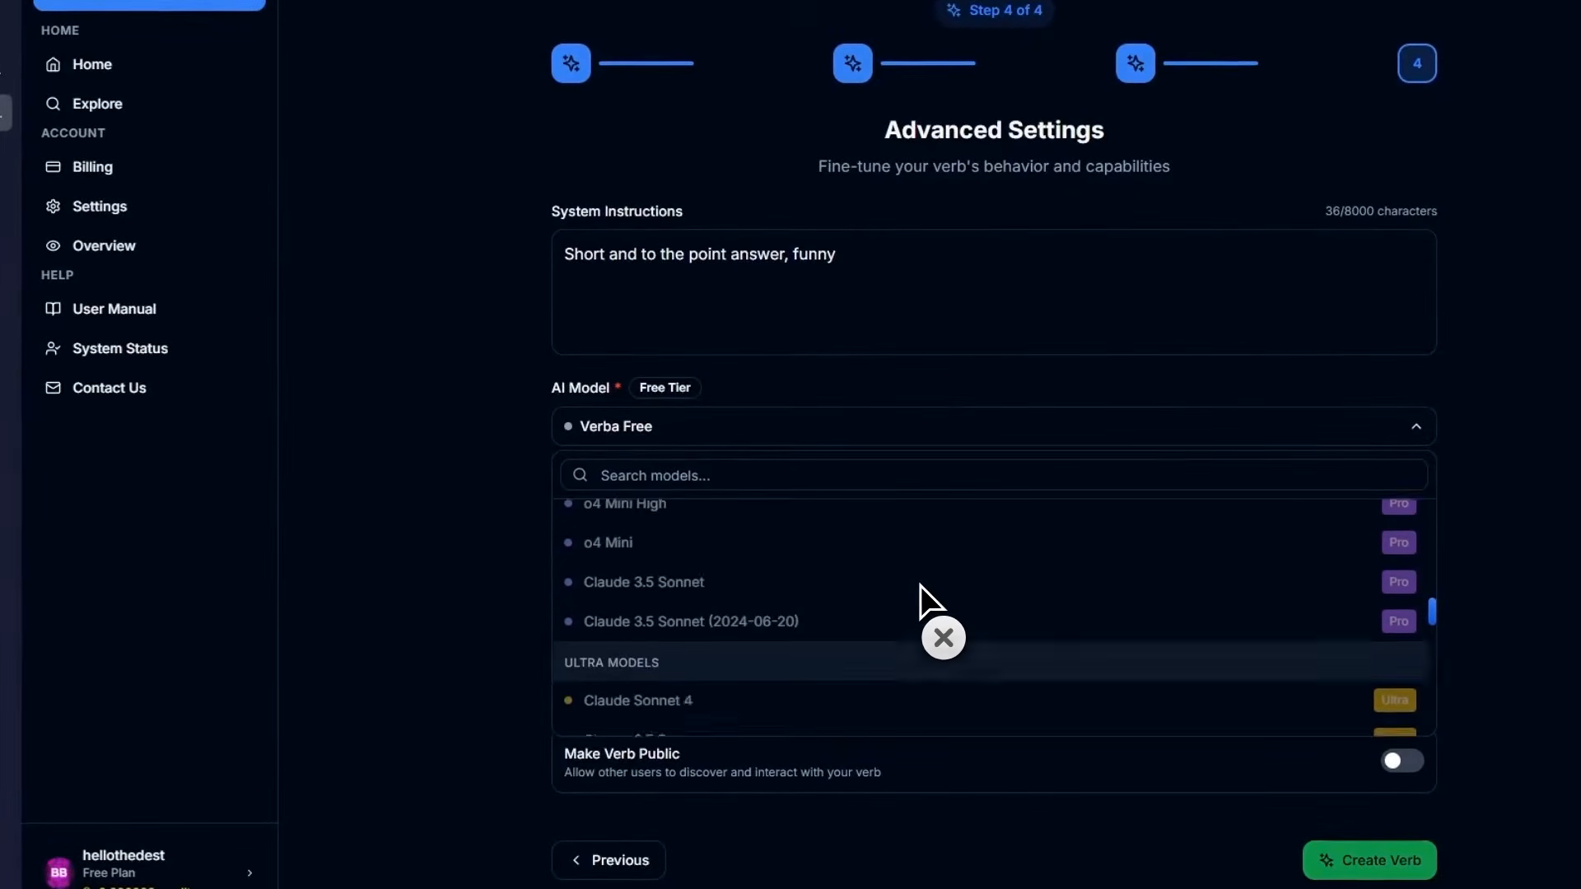
scroll(920, 585, up, 10)
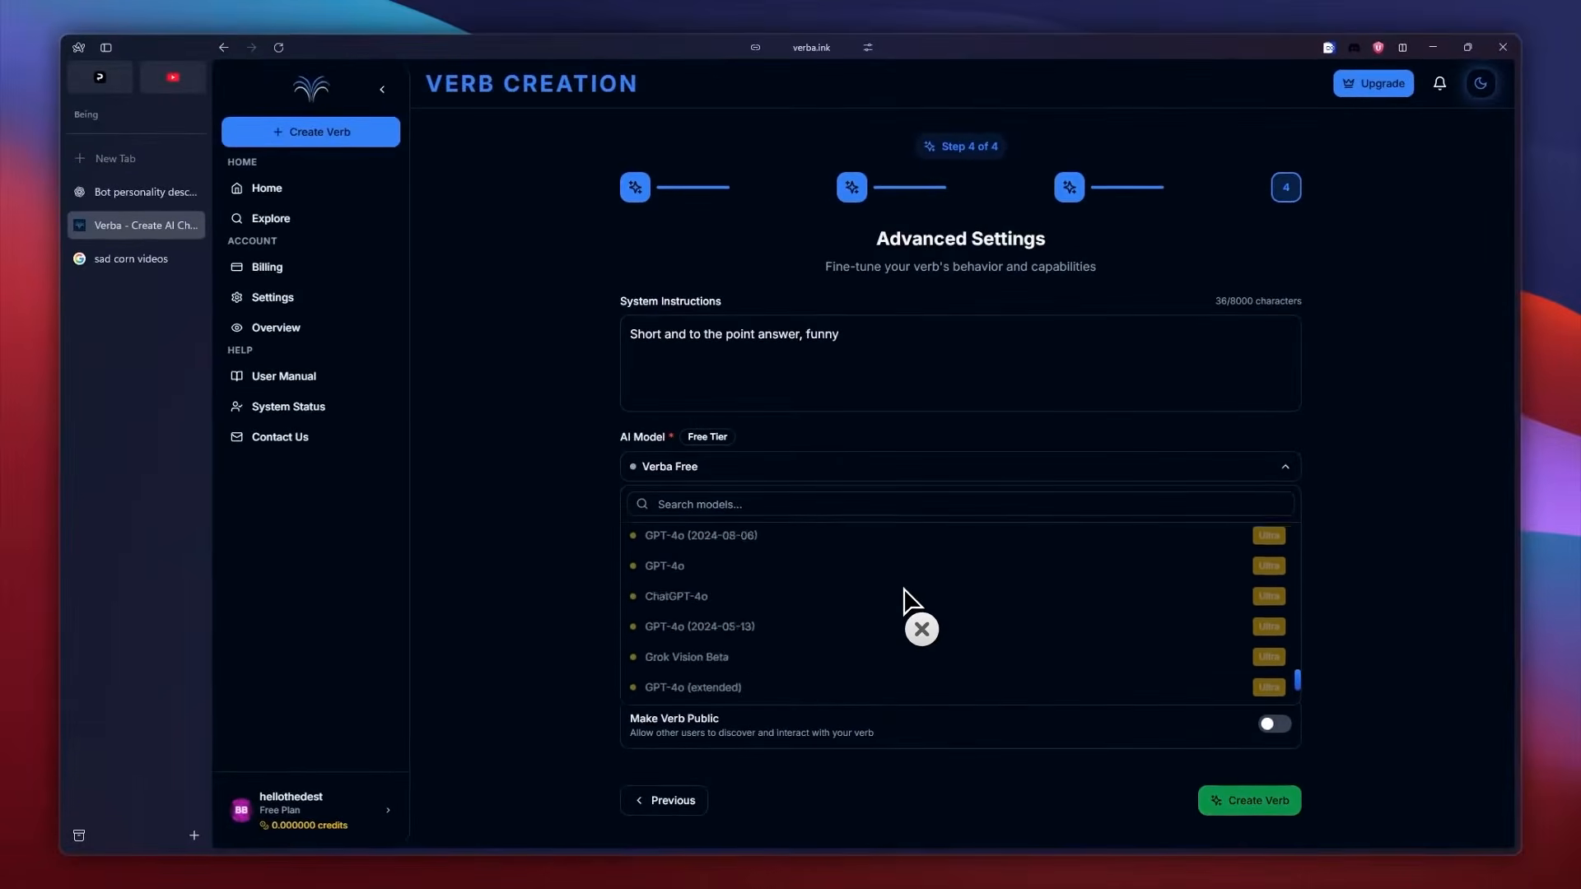
scroll(906, 601, up, 5)
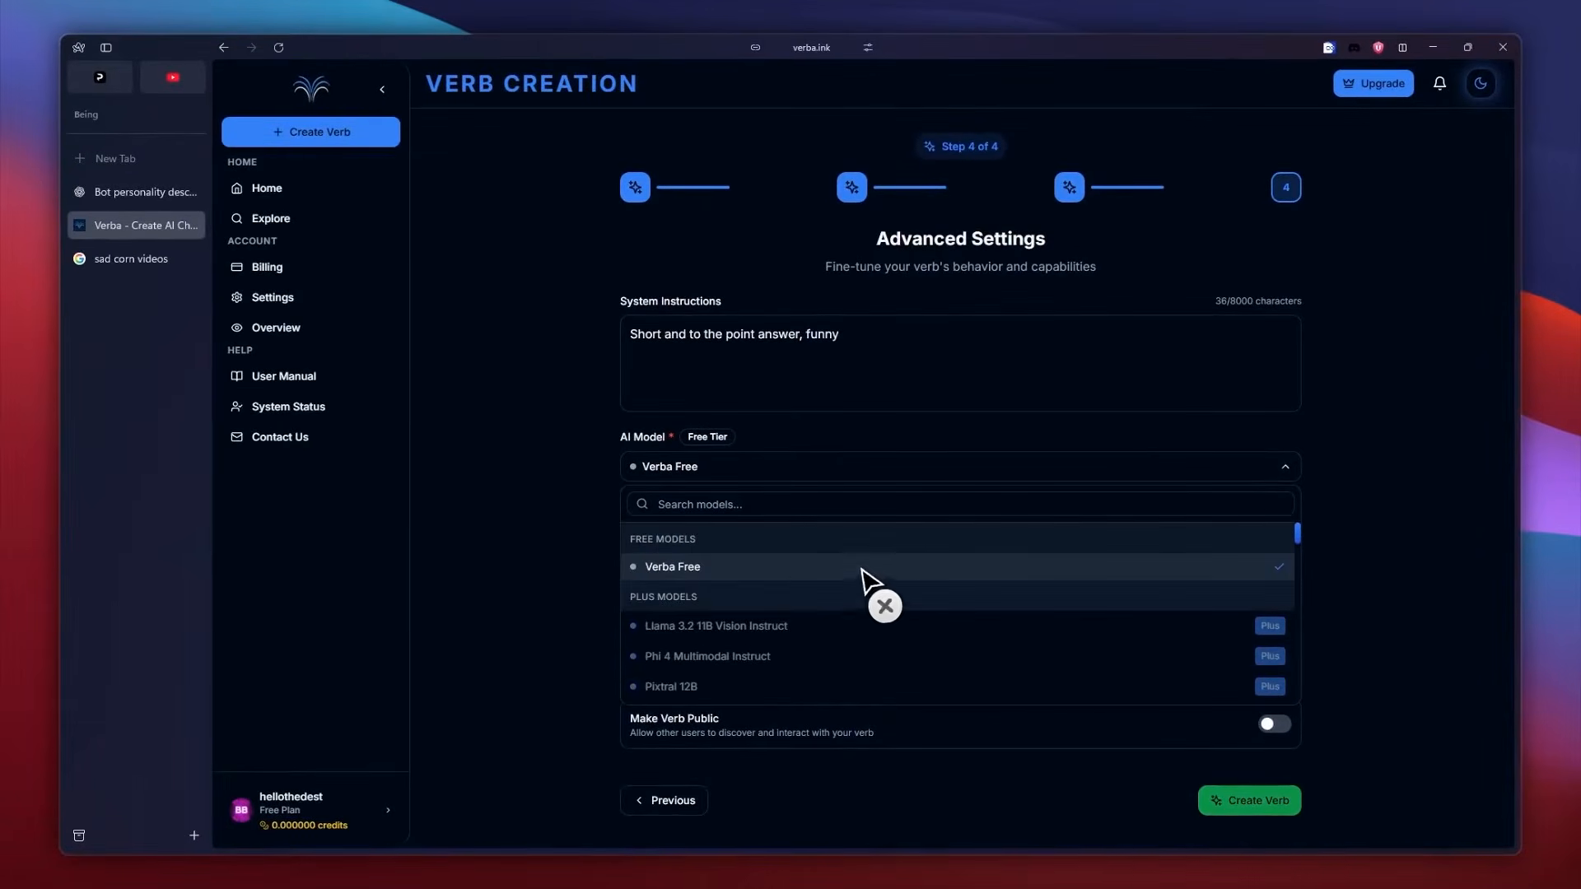
click(815, 576)
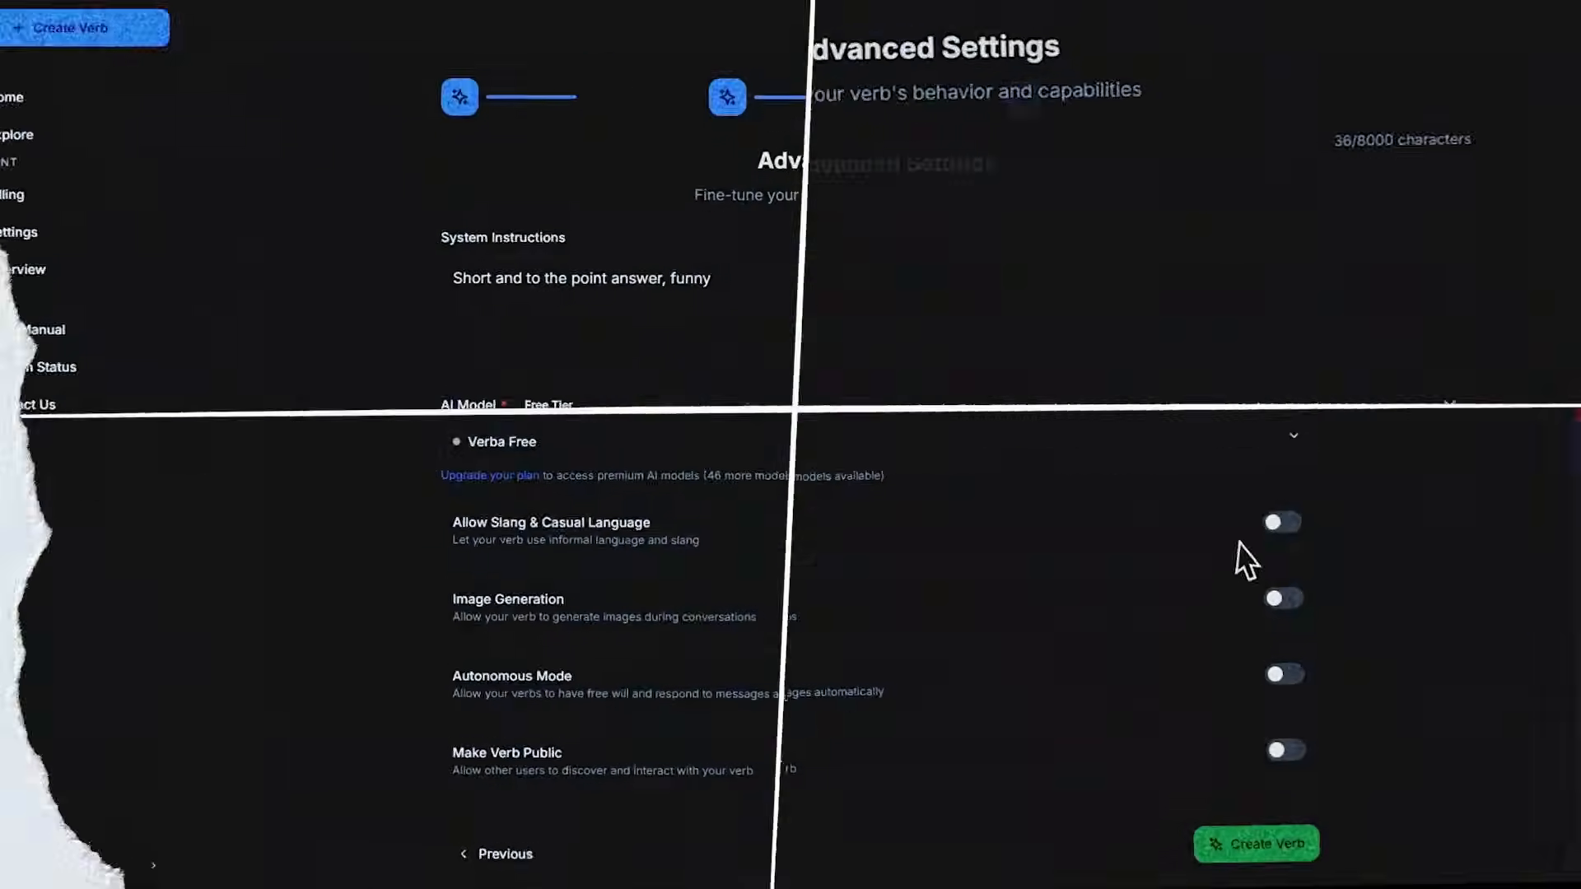
Enable slang and casual language, image generation and autonomous mode, keep the verb private, and create it.
click(1251, 522)
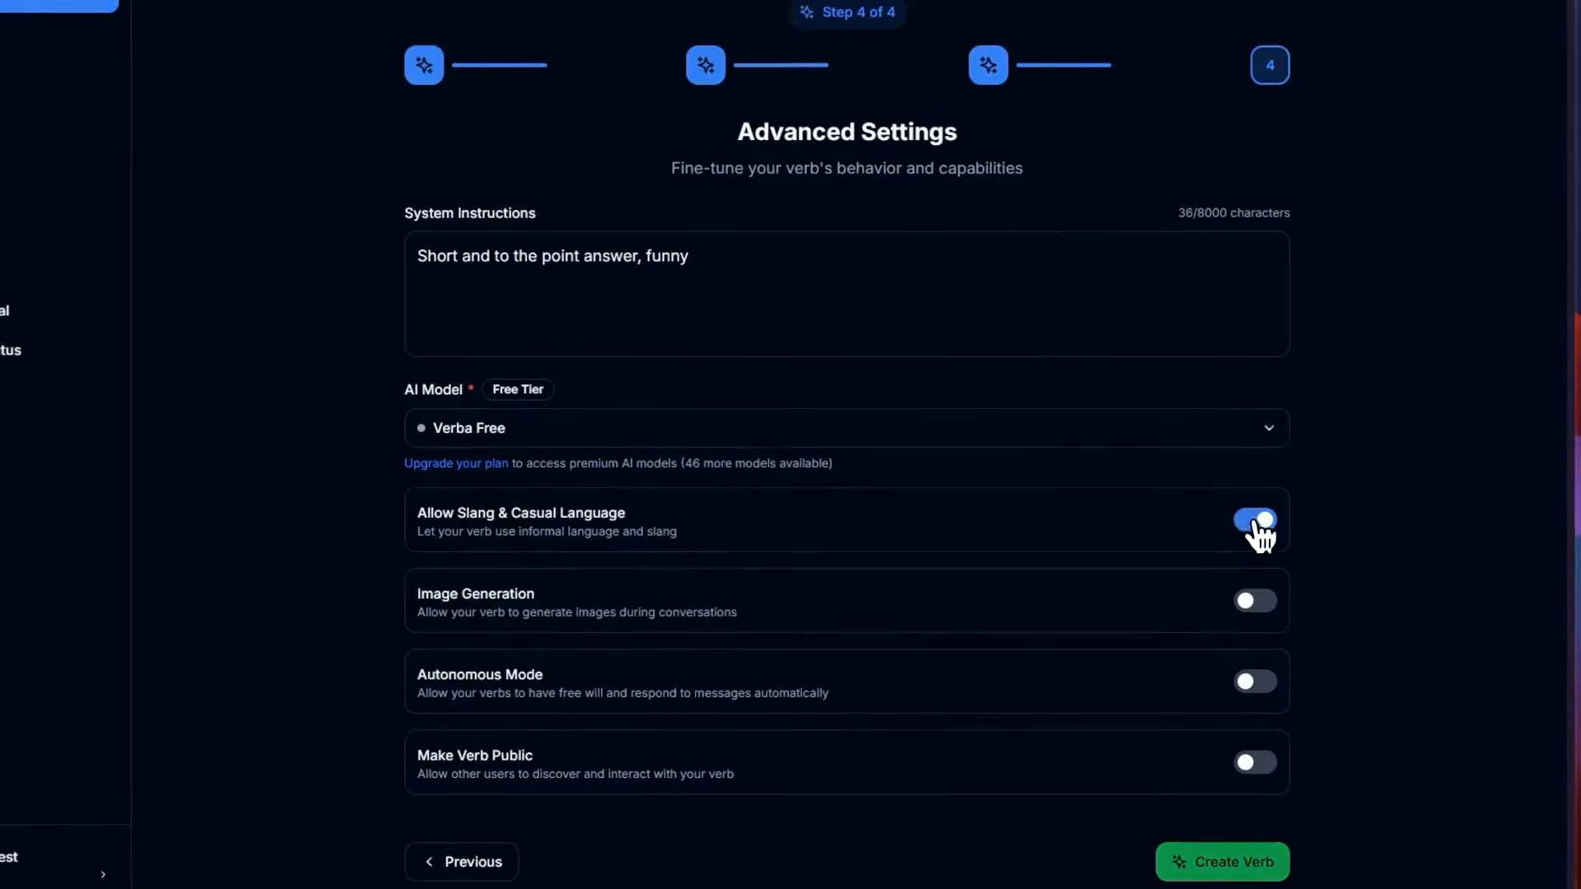
click(1251, 601)
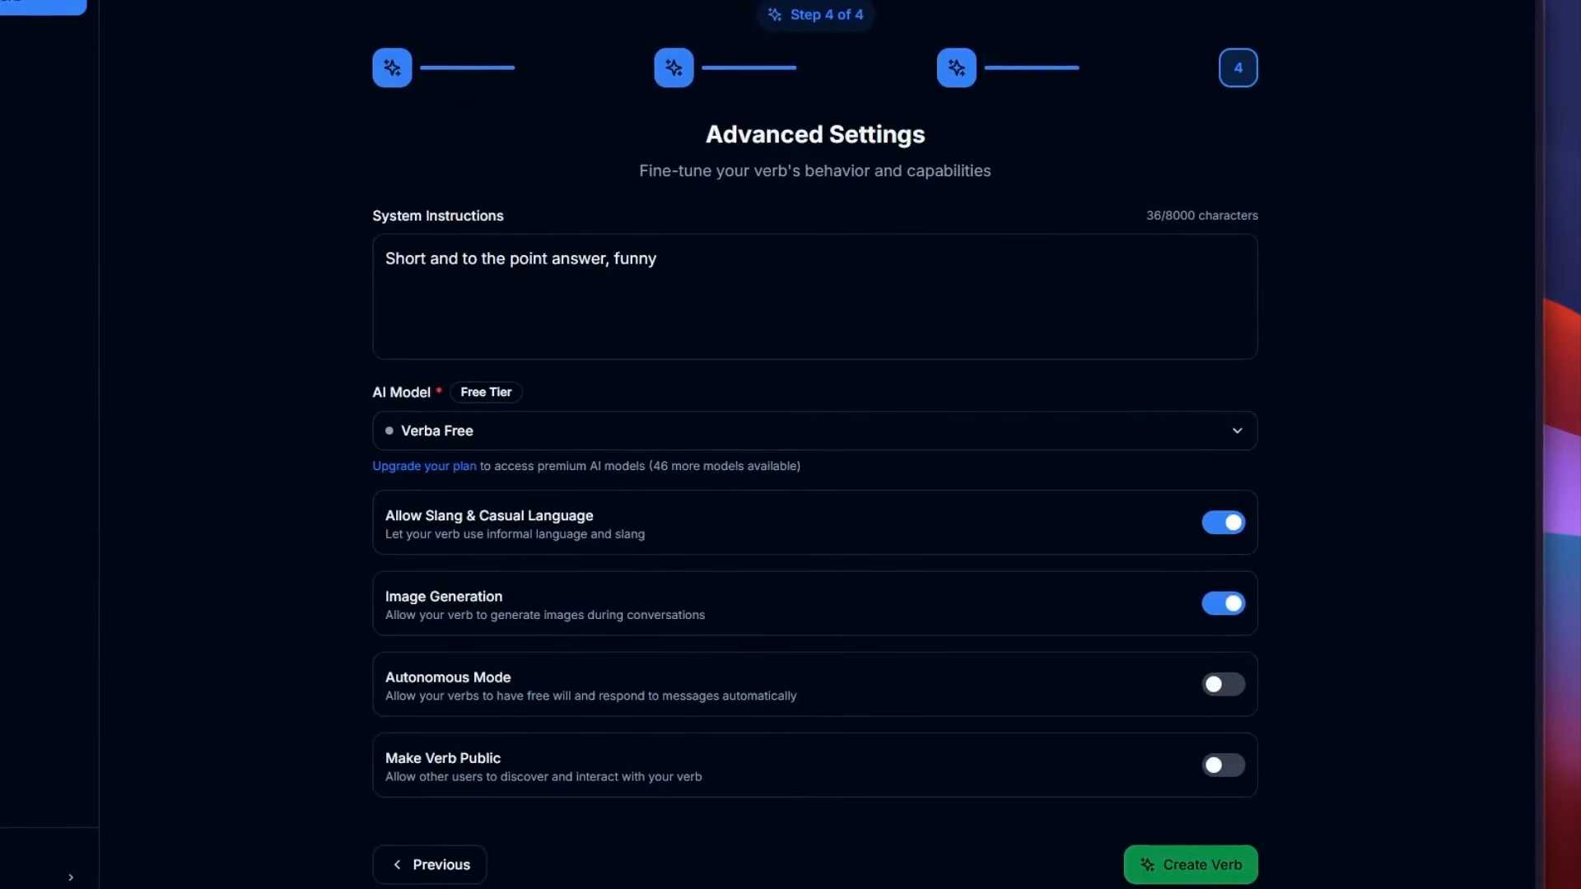
click(1227, 683)
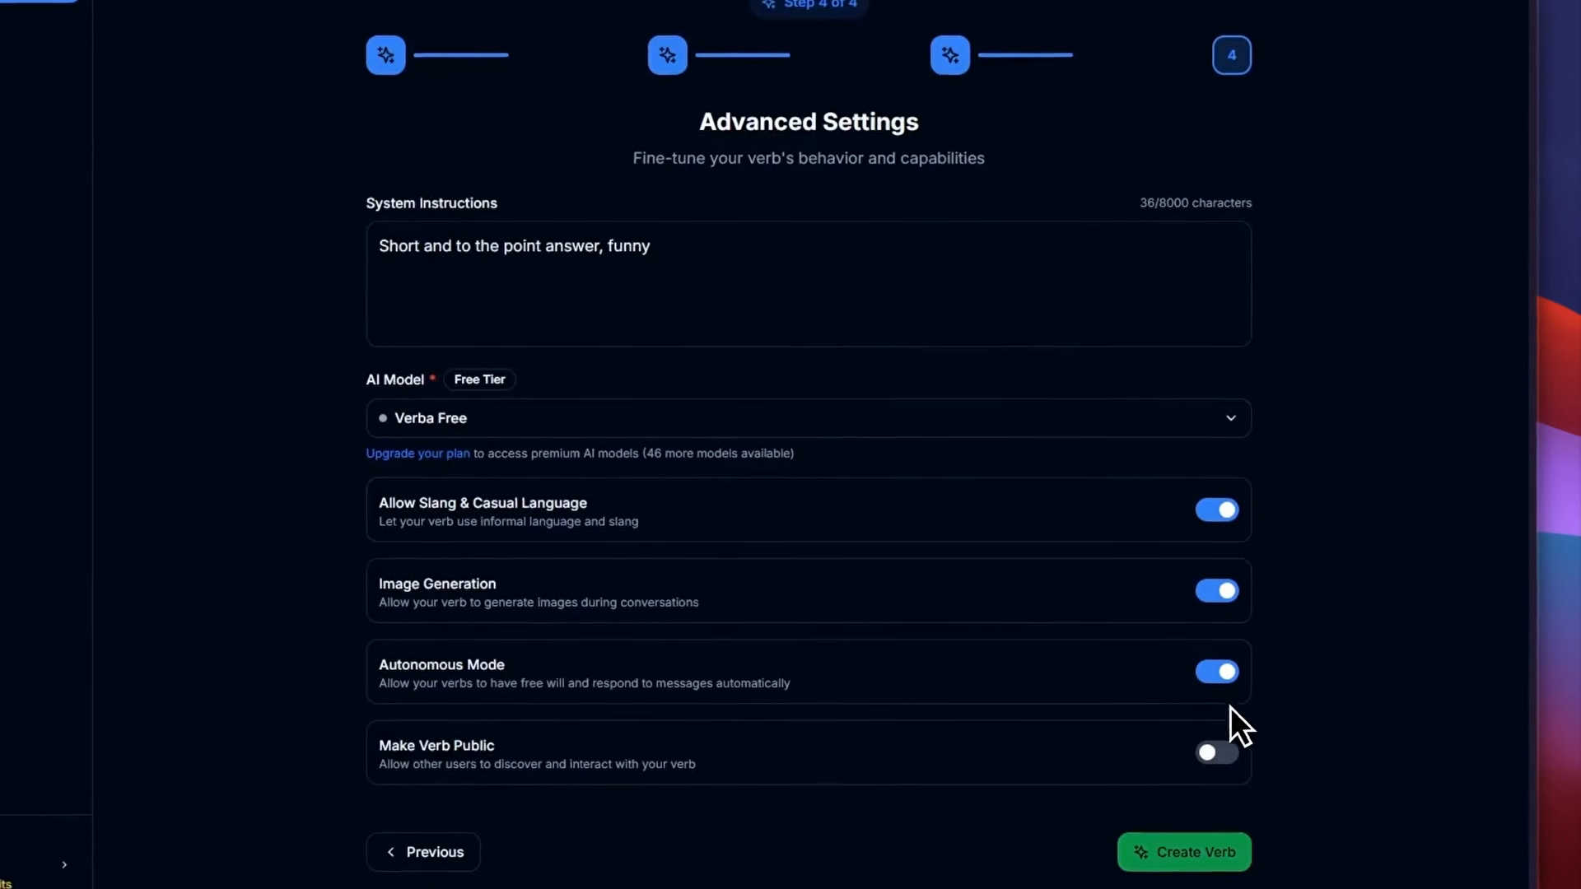
click(1221, 757)
click(1226, 758)
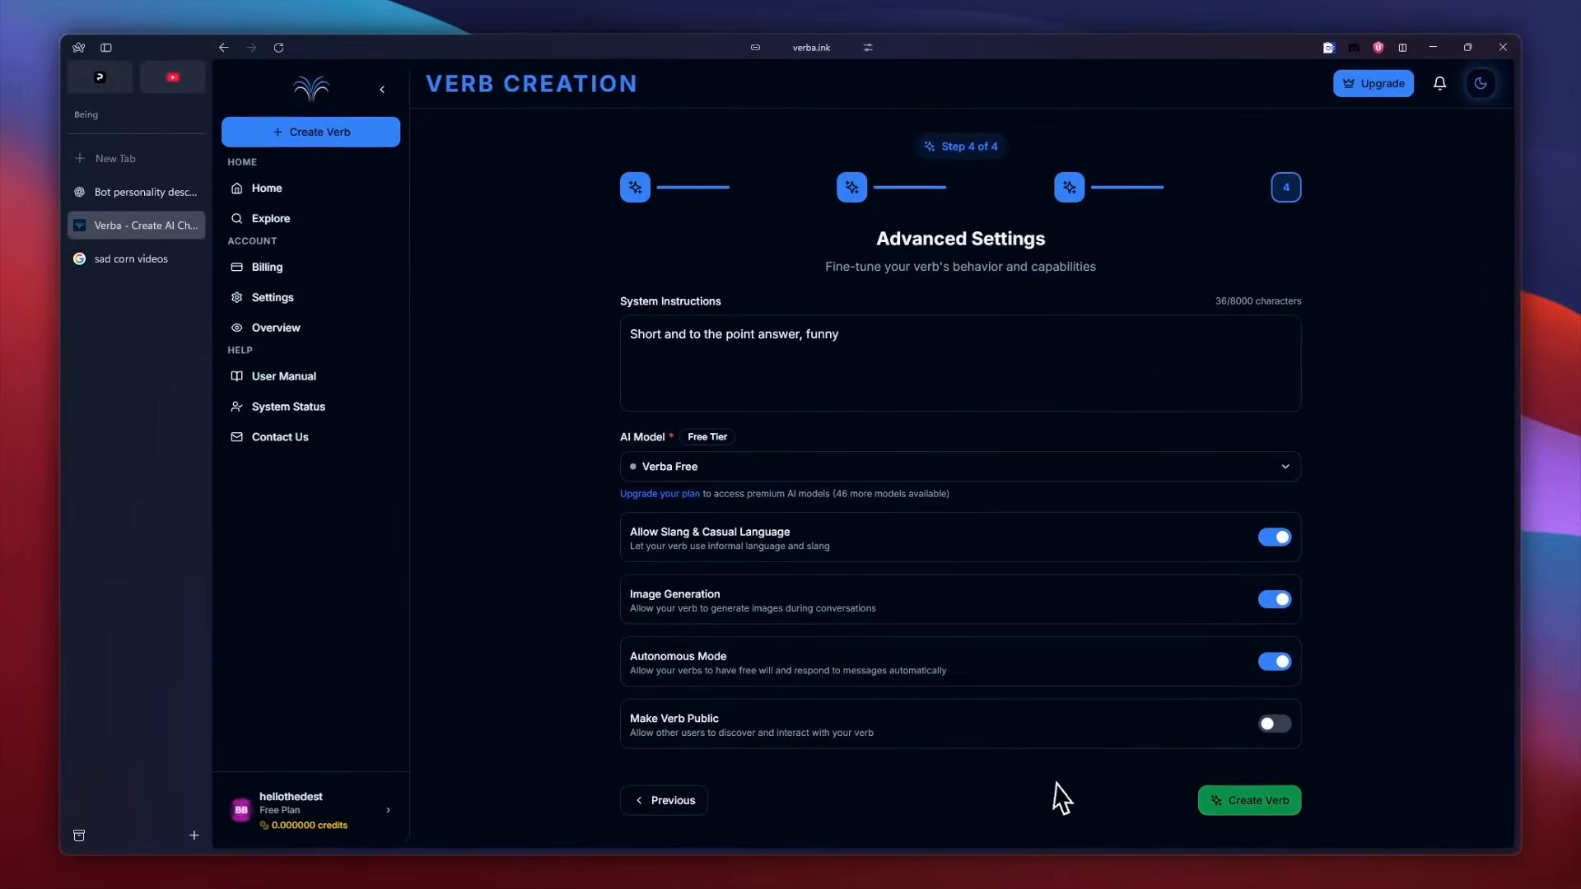
click(1243, 802)
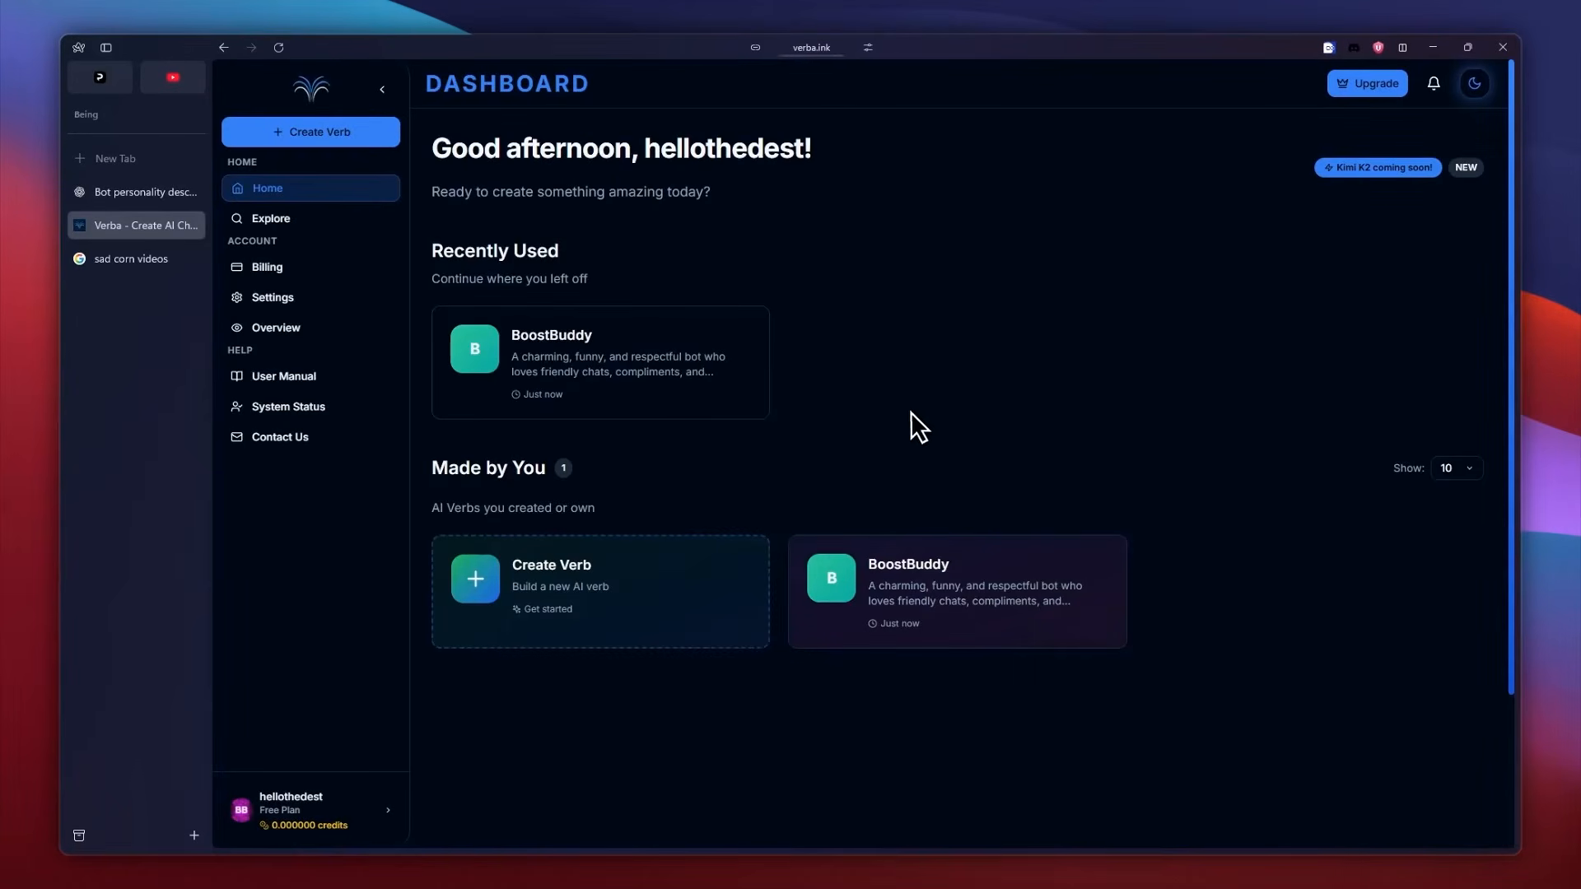
Open the BoostBuddy verb's Discord integration settings and switch to the Discord Developer Portal's application list.
click(700, 393)
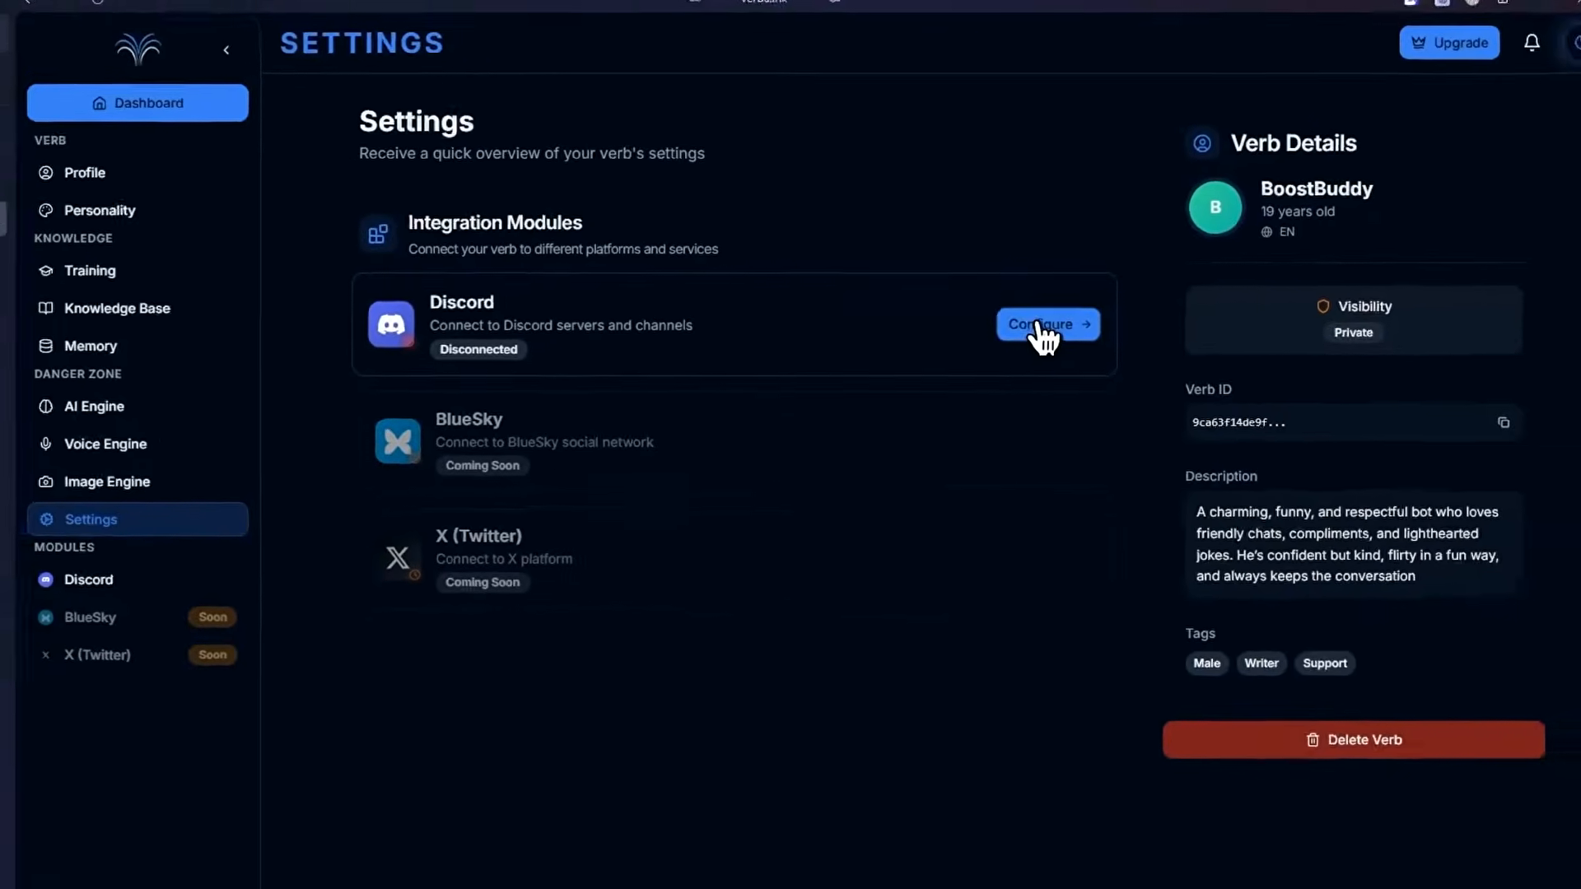
click(1042, 326)
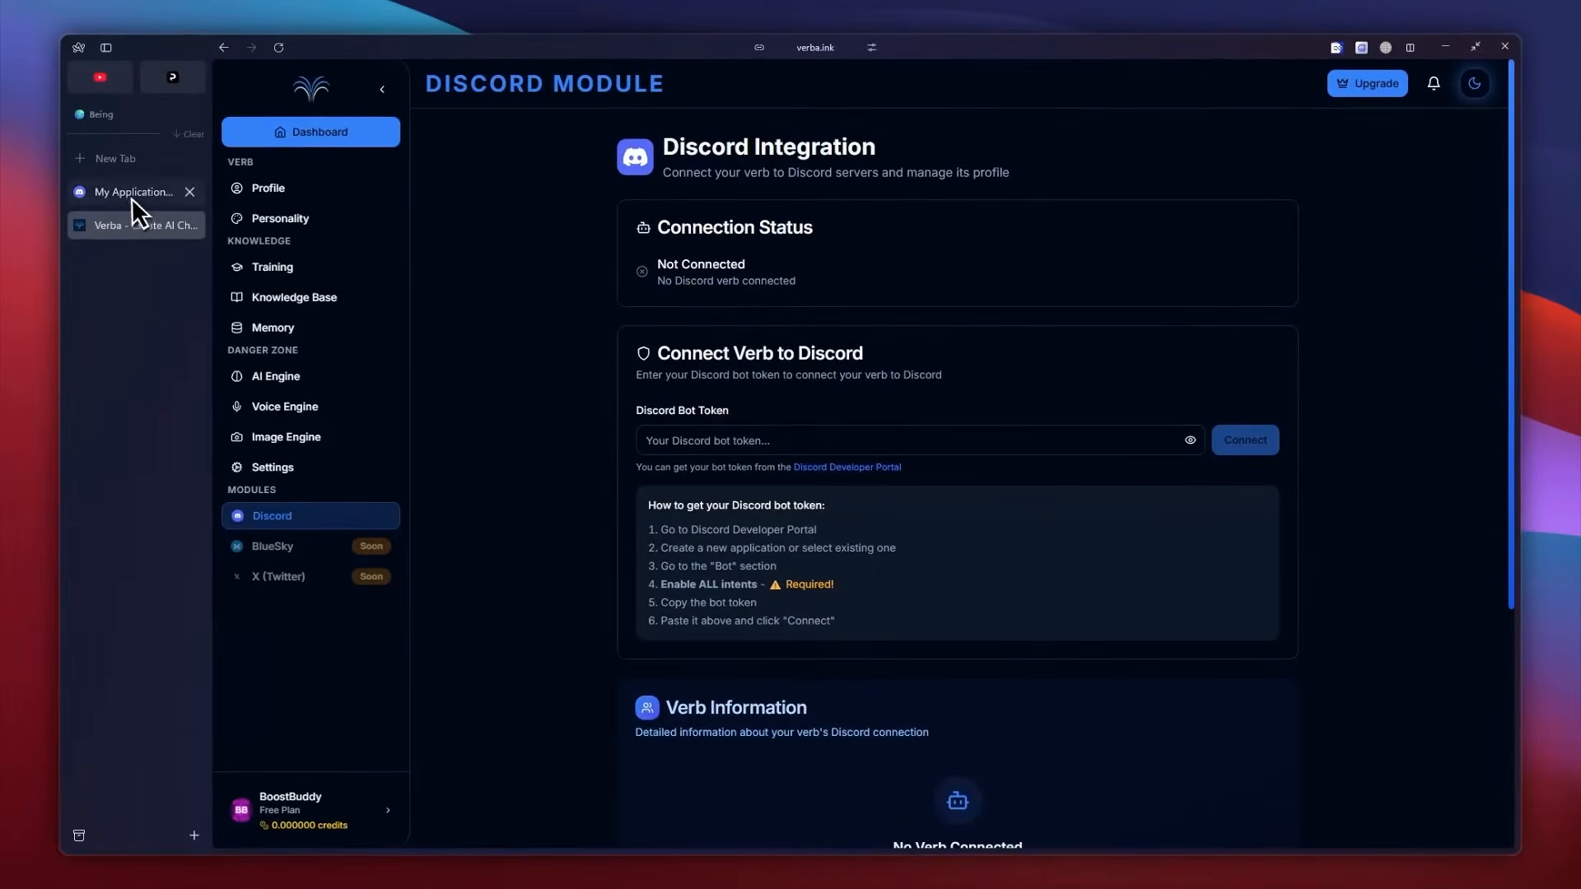
click(132, 194)
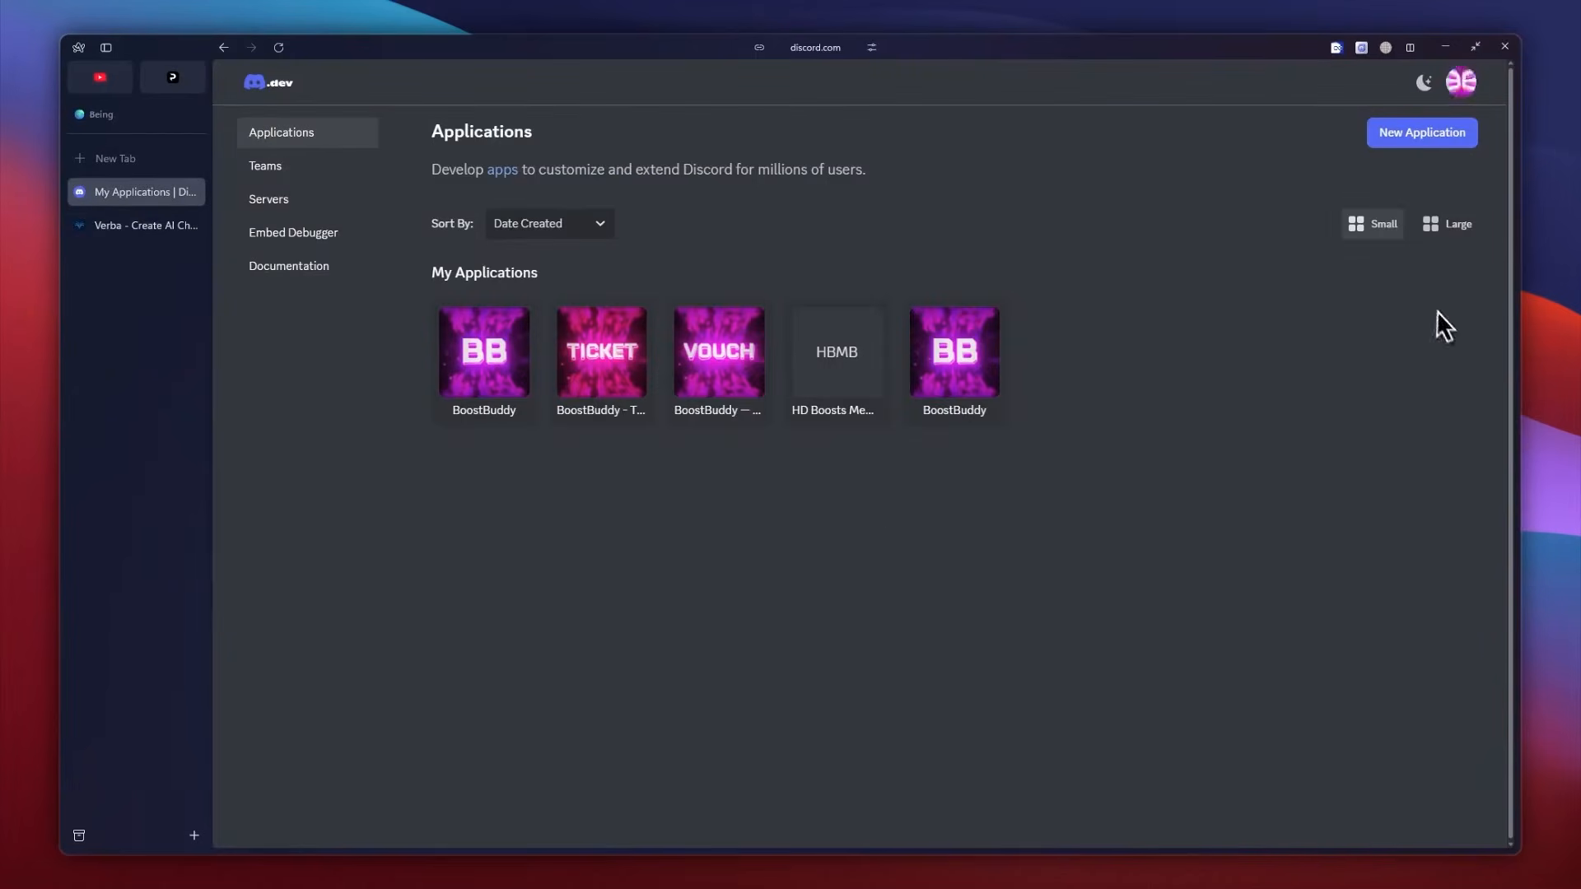
Create a Discord application named "Verba Testing" and complete the human verification.
click(1425, 134)
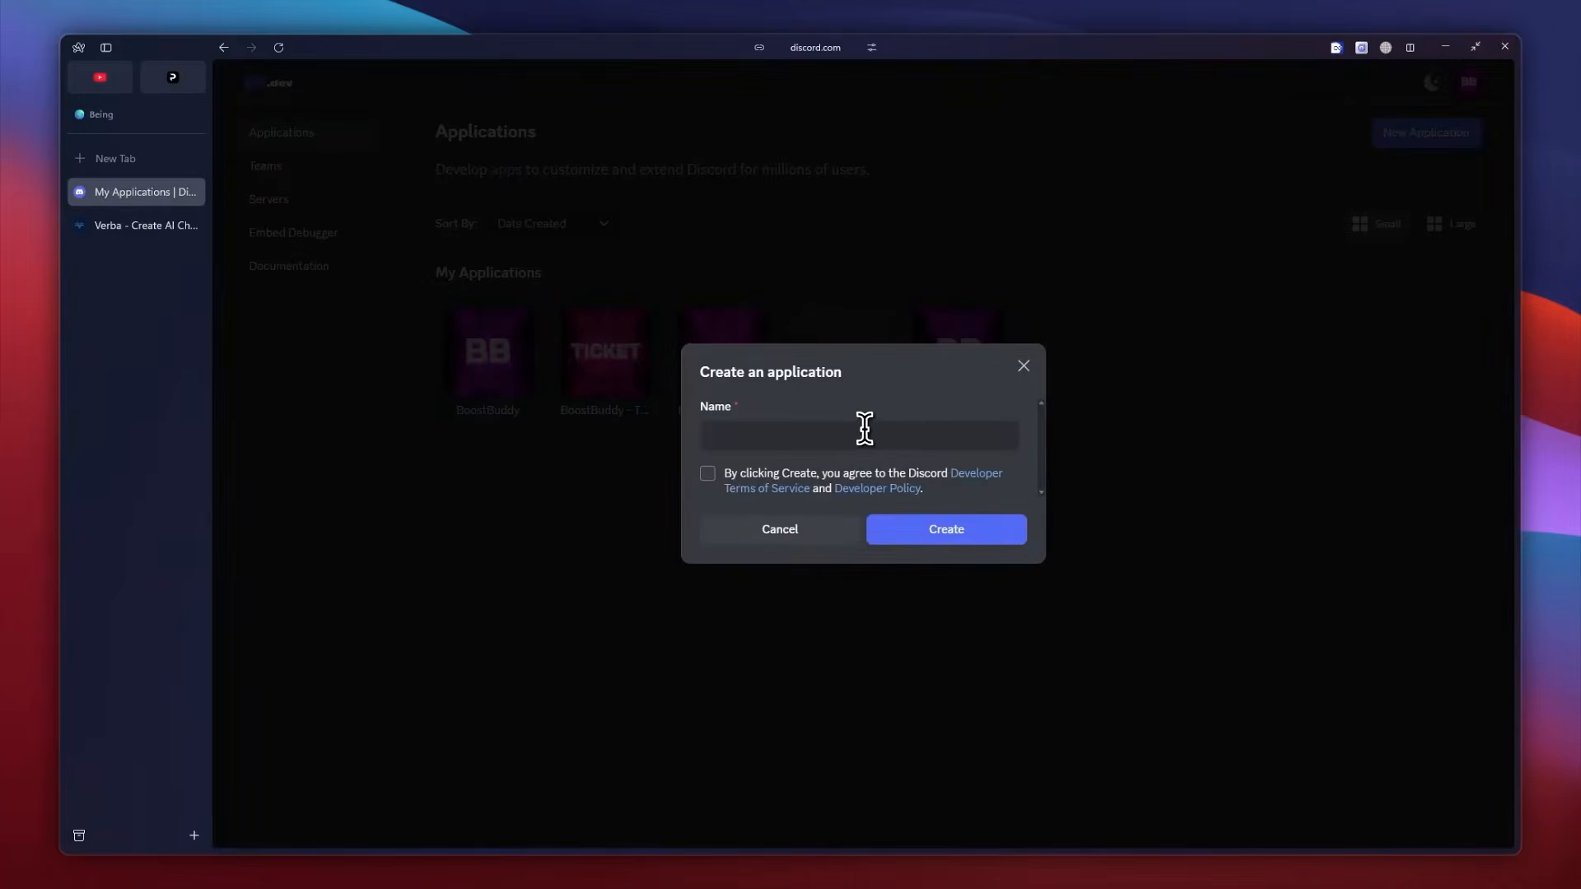
text(Verba Testing)
click(908, 519)
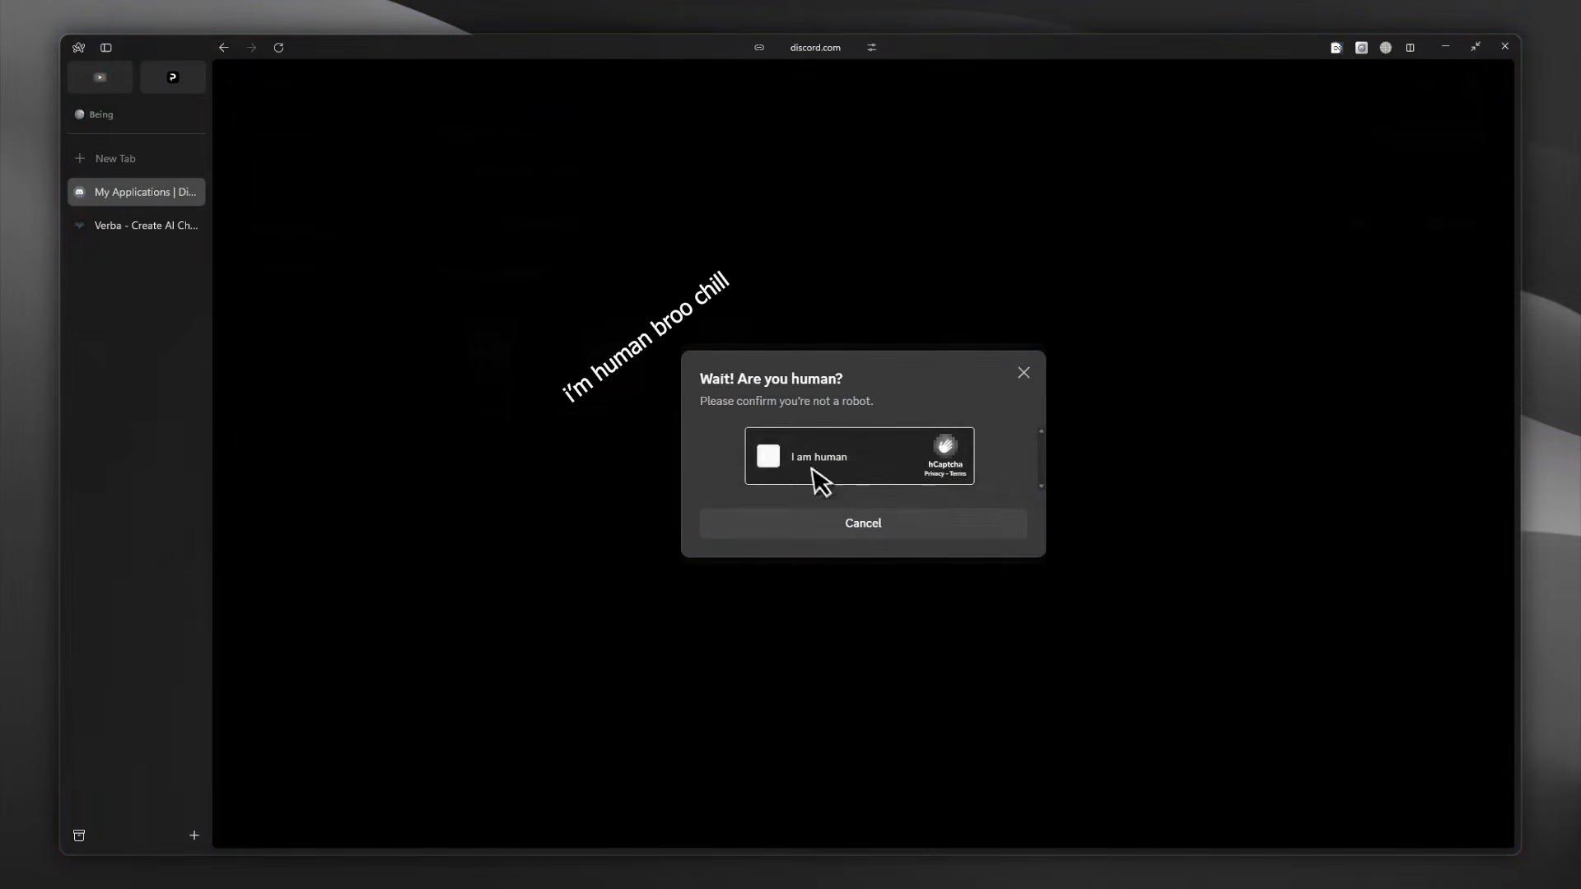
click(769, 456)
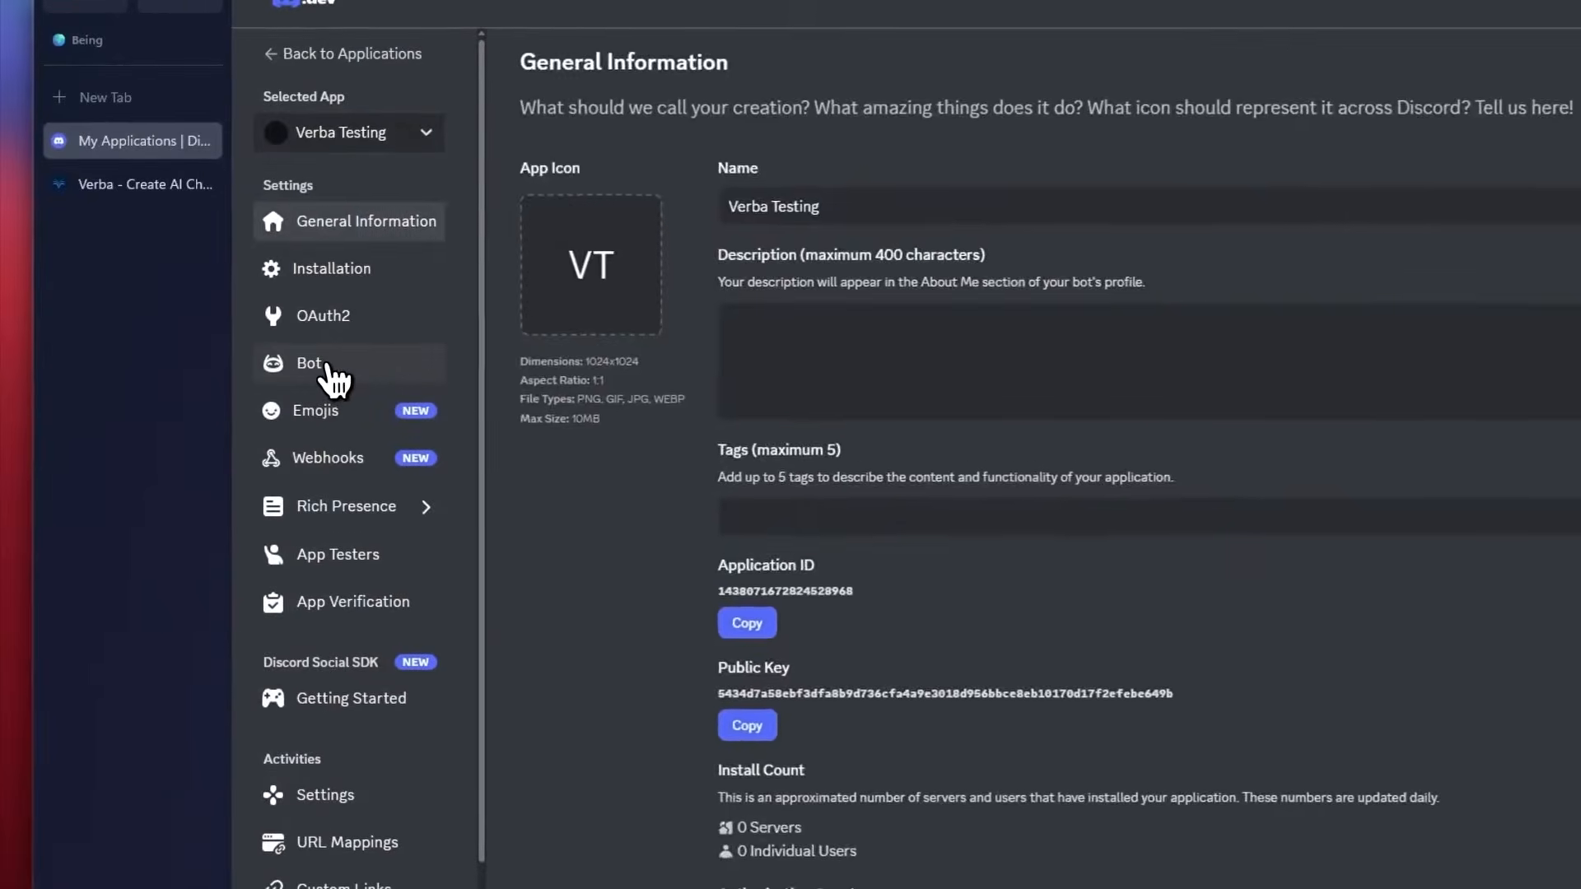
Enable all intents in the Verba Testing application's bot settings and save the changes.
click(272, 363)
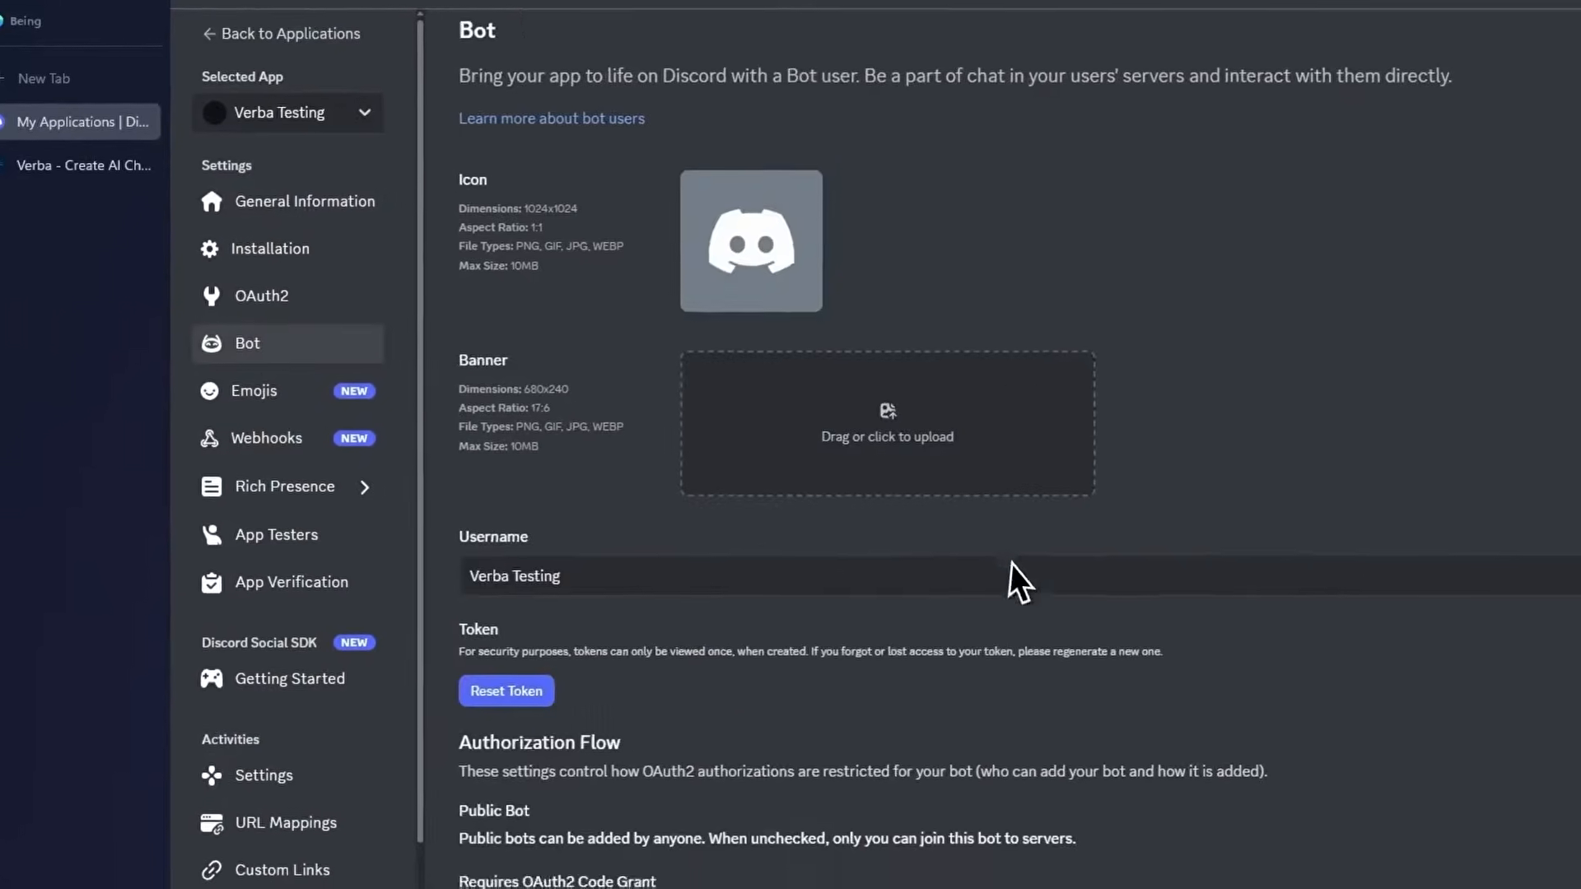
scroll(1018, 580, down, 8)
click(1334, 432)
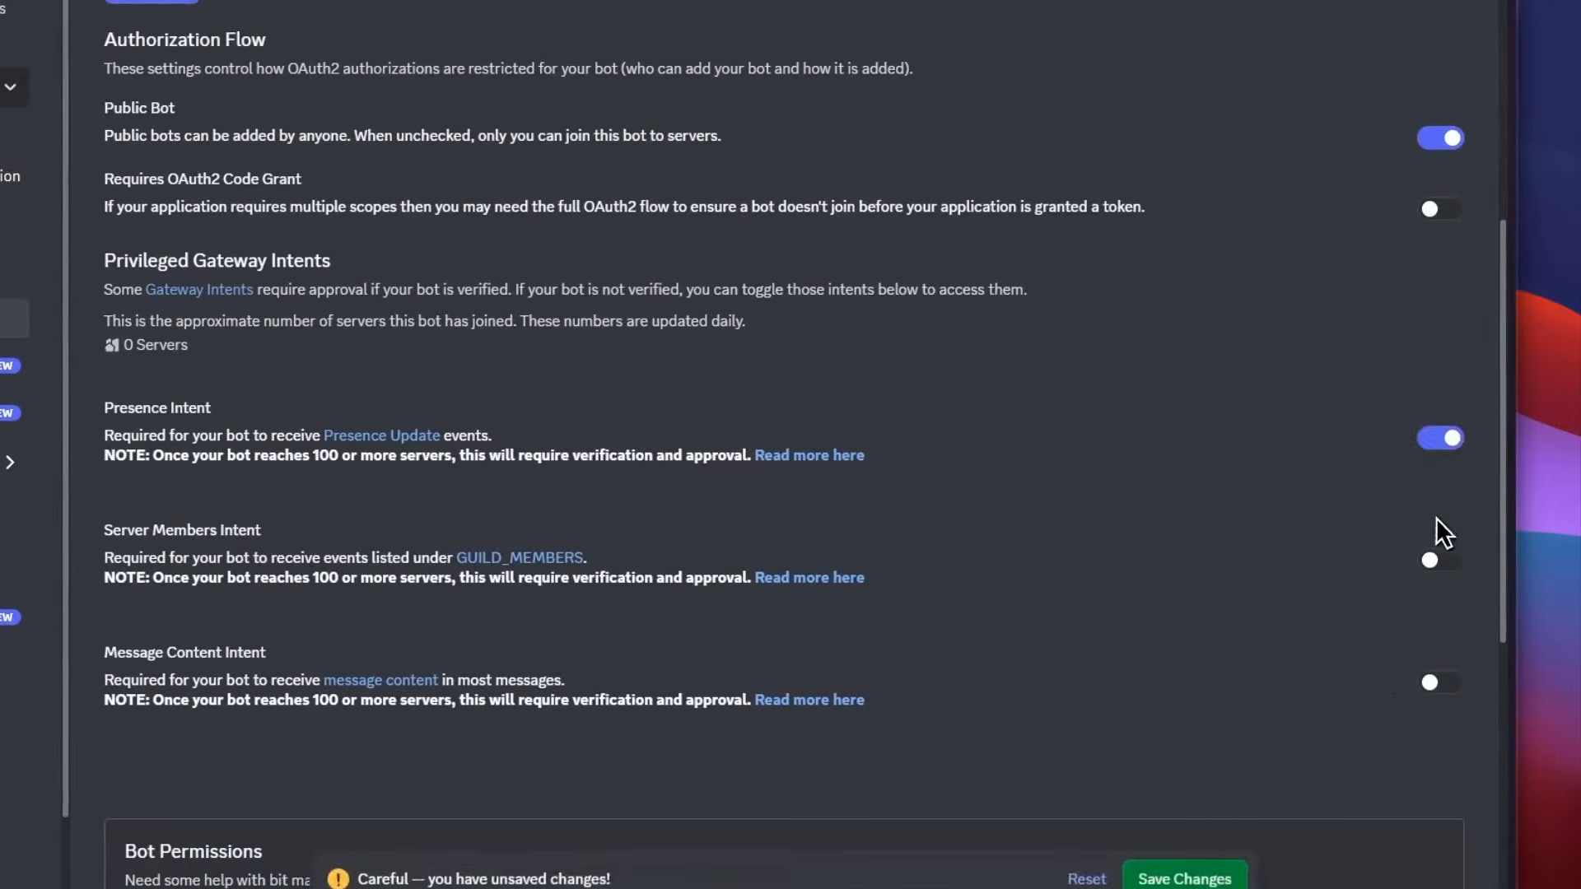
click(1440, 560)
click(1440, 682)
click(1187, 878)
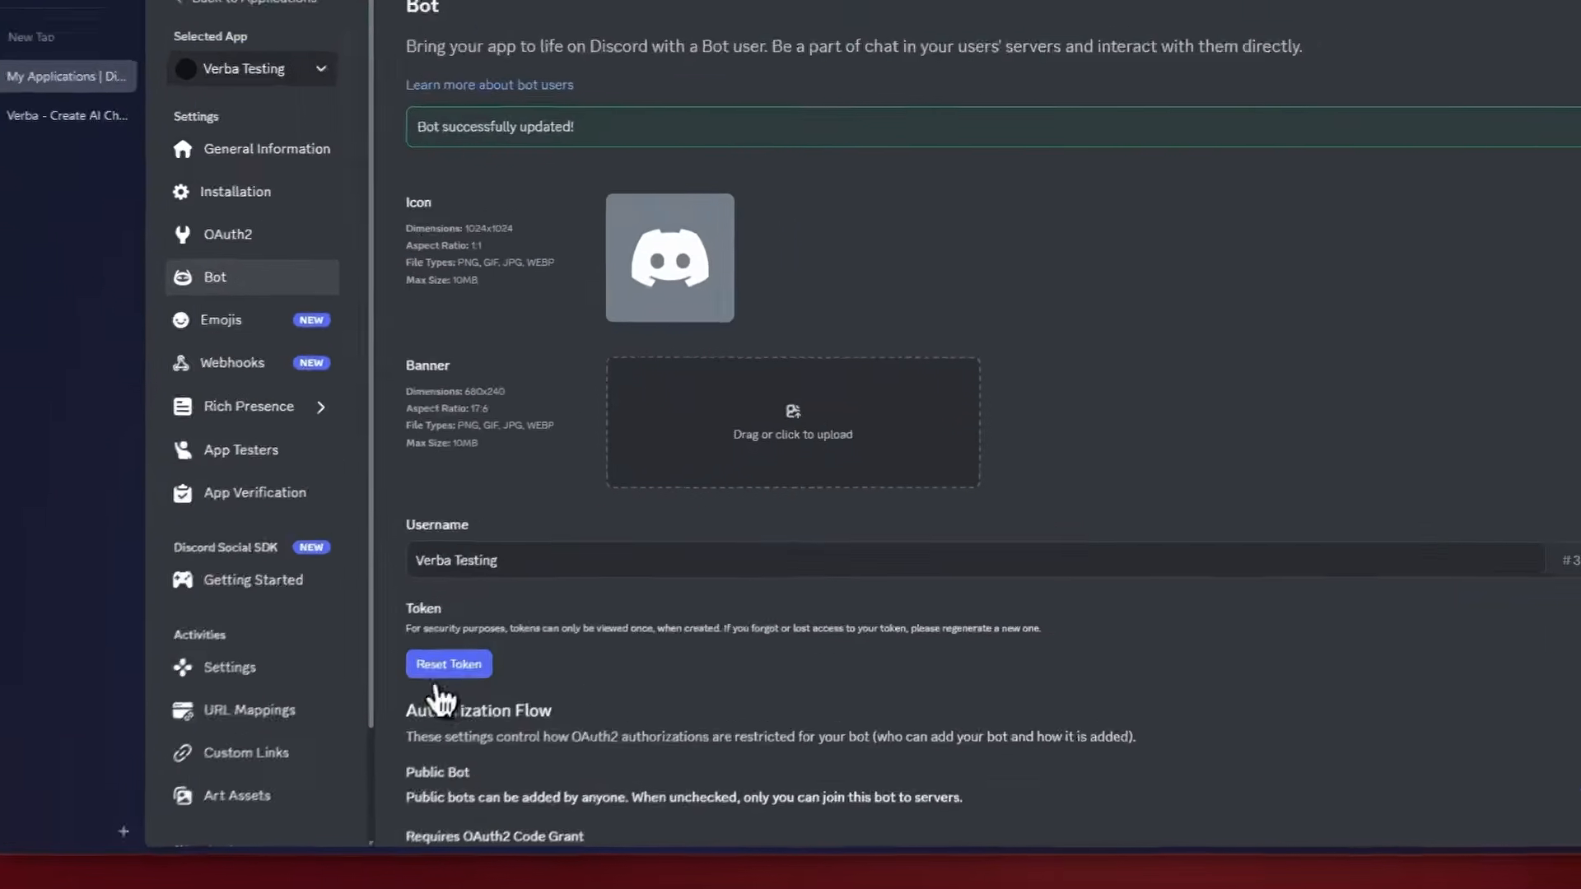
Reset the Verba Testing bot's token and copy the newly generated token.
click(448, 664)
click(971, 437)
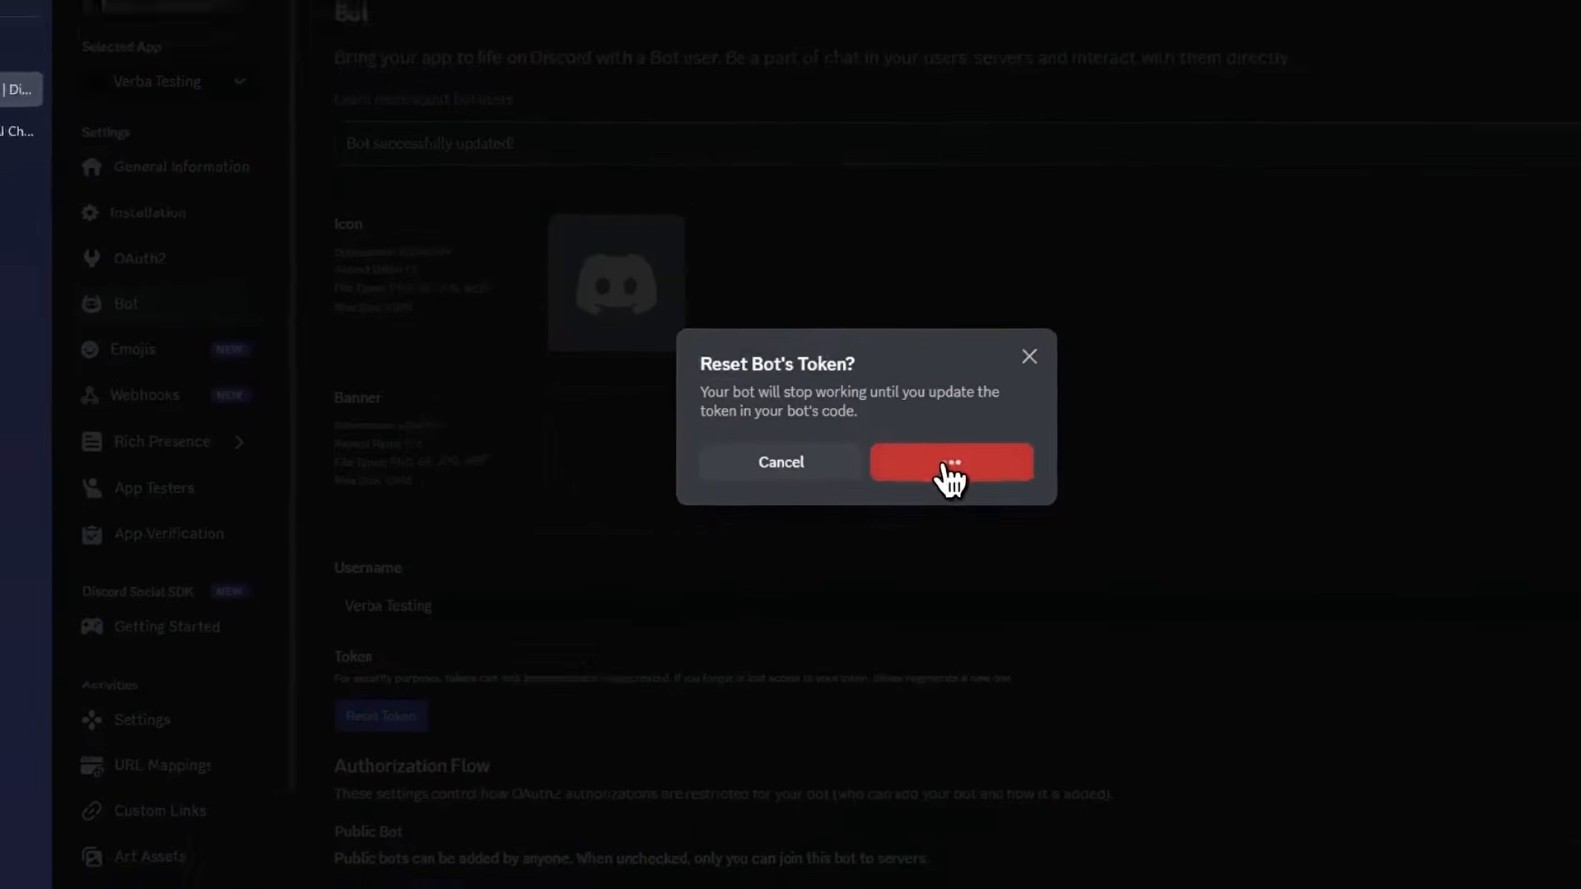
click(458, 721)
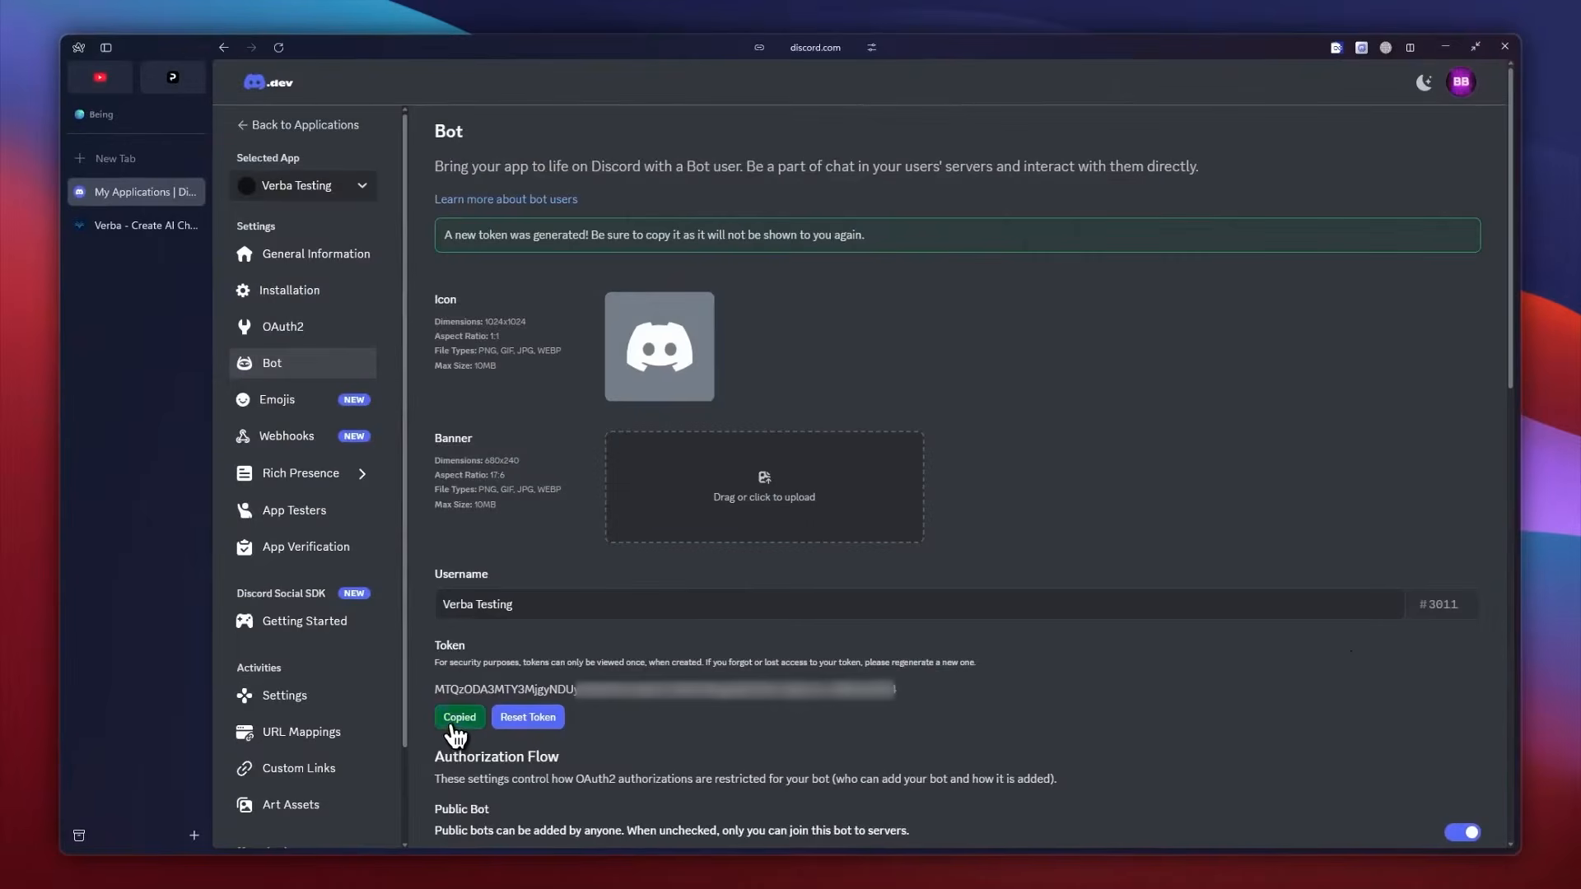
Switch back to Verba, paste the Discord bot token into the integration form and connect the verb.
click(107, 226)
click(875, 431)
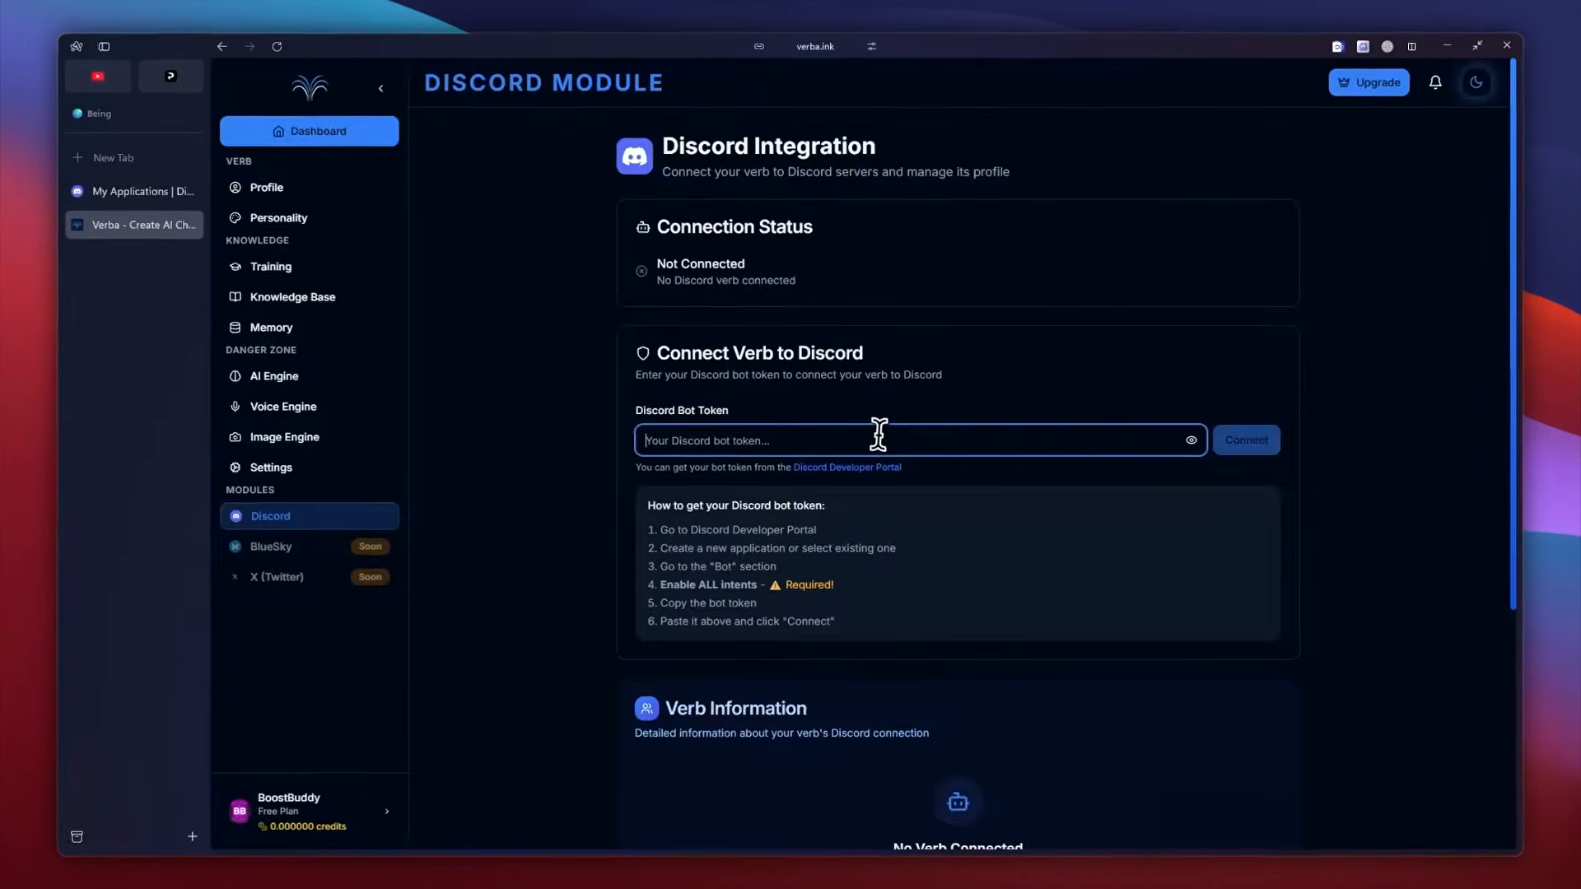
key(ctrl+v)
click(1364, 445)
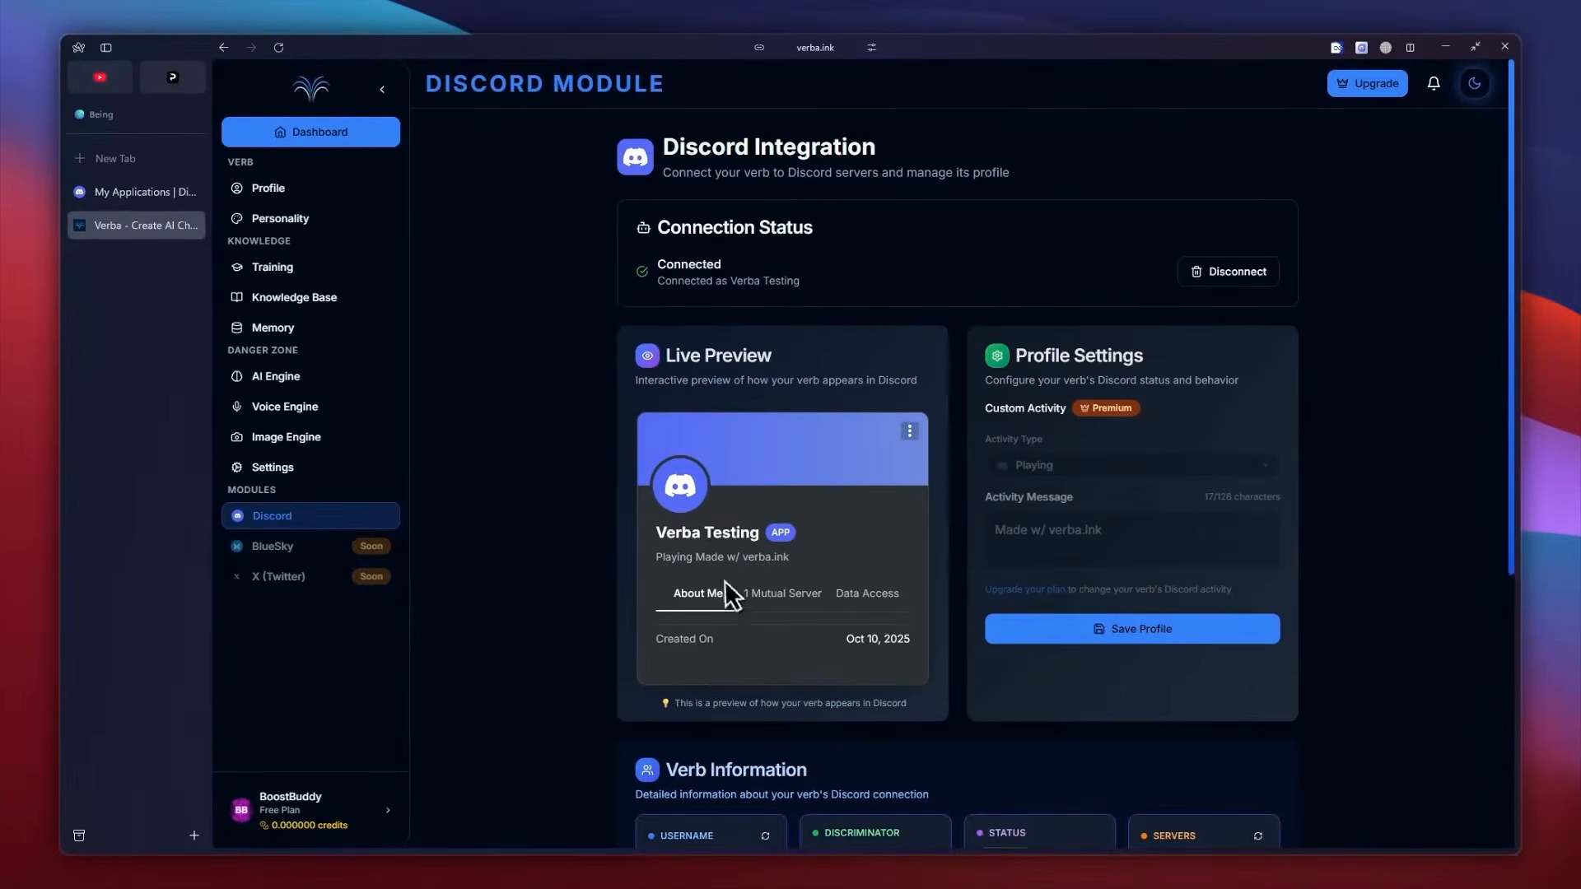
Set the bot's custom Discord activity to Listening with the activity message "WADAFACK".
double_click(865, 600)
scroll(991, 544, down, 5)
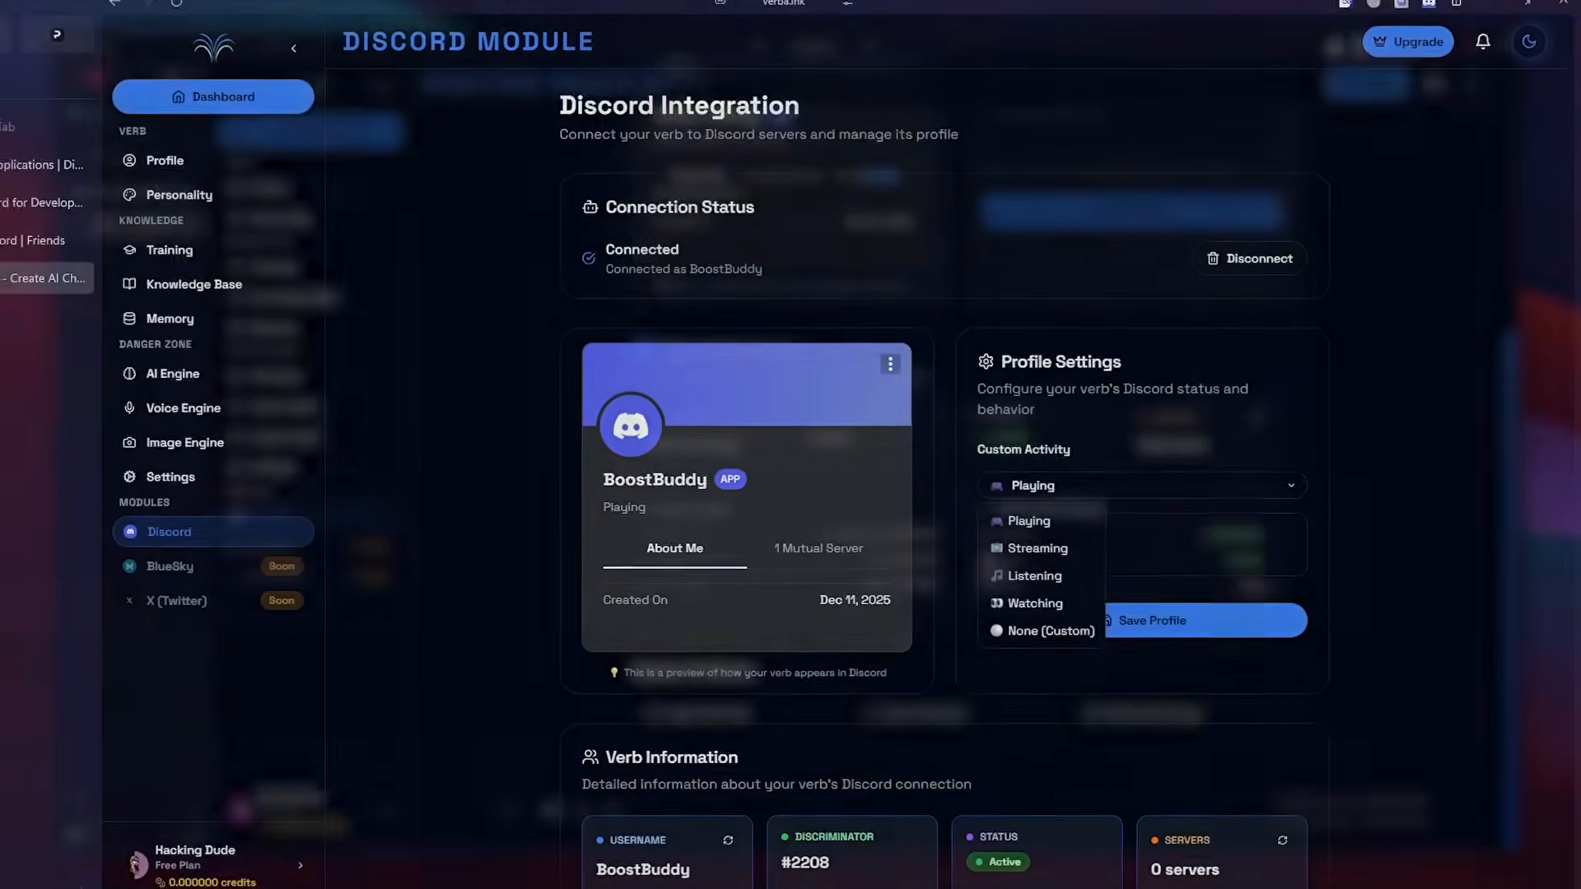
click(1041, 544)
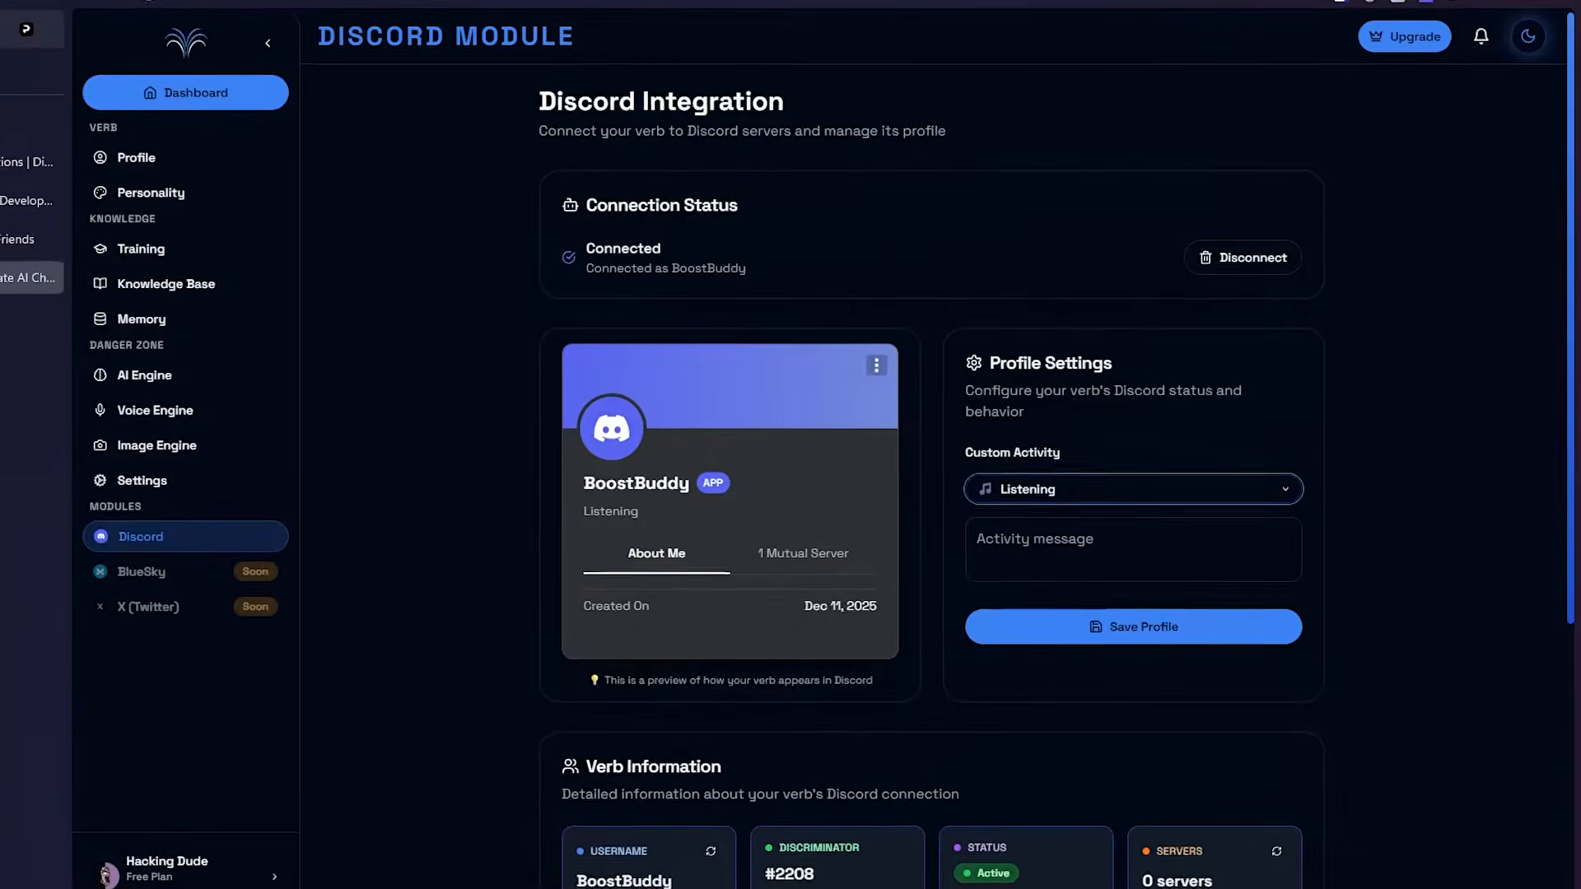
click(1153, 547)
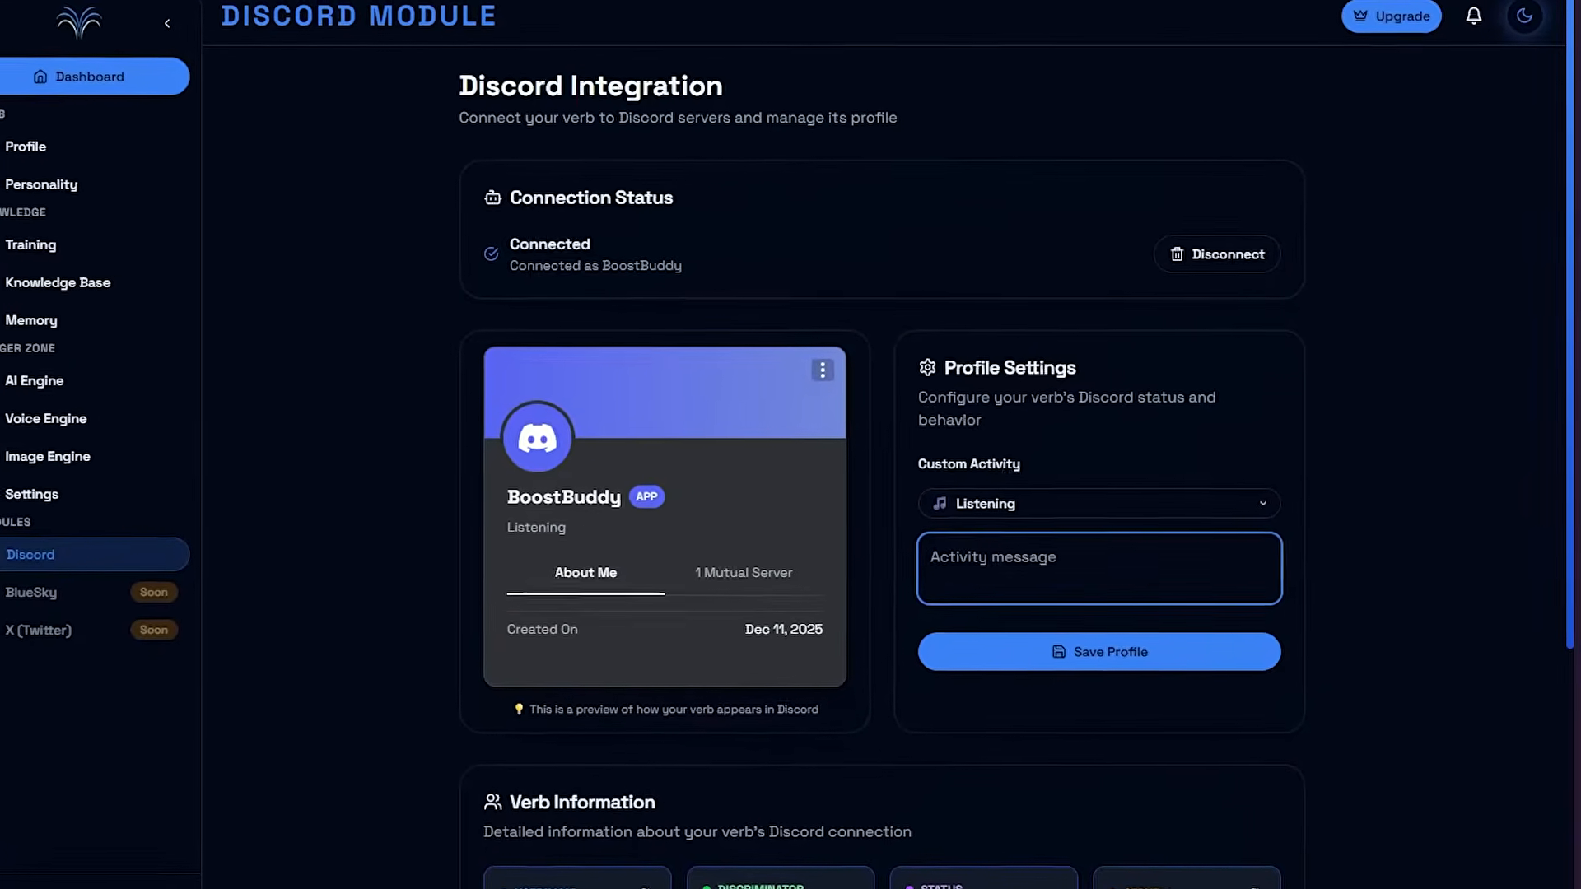
text(WADAFACK)
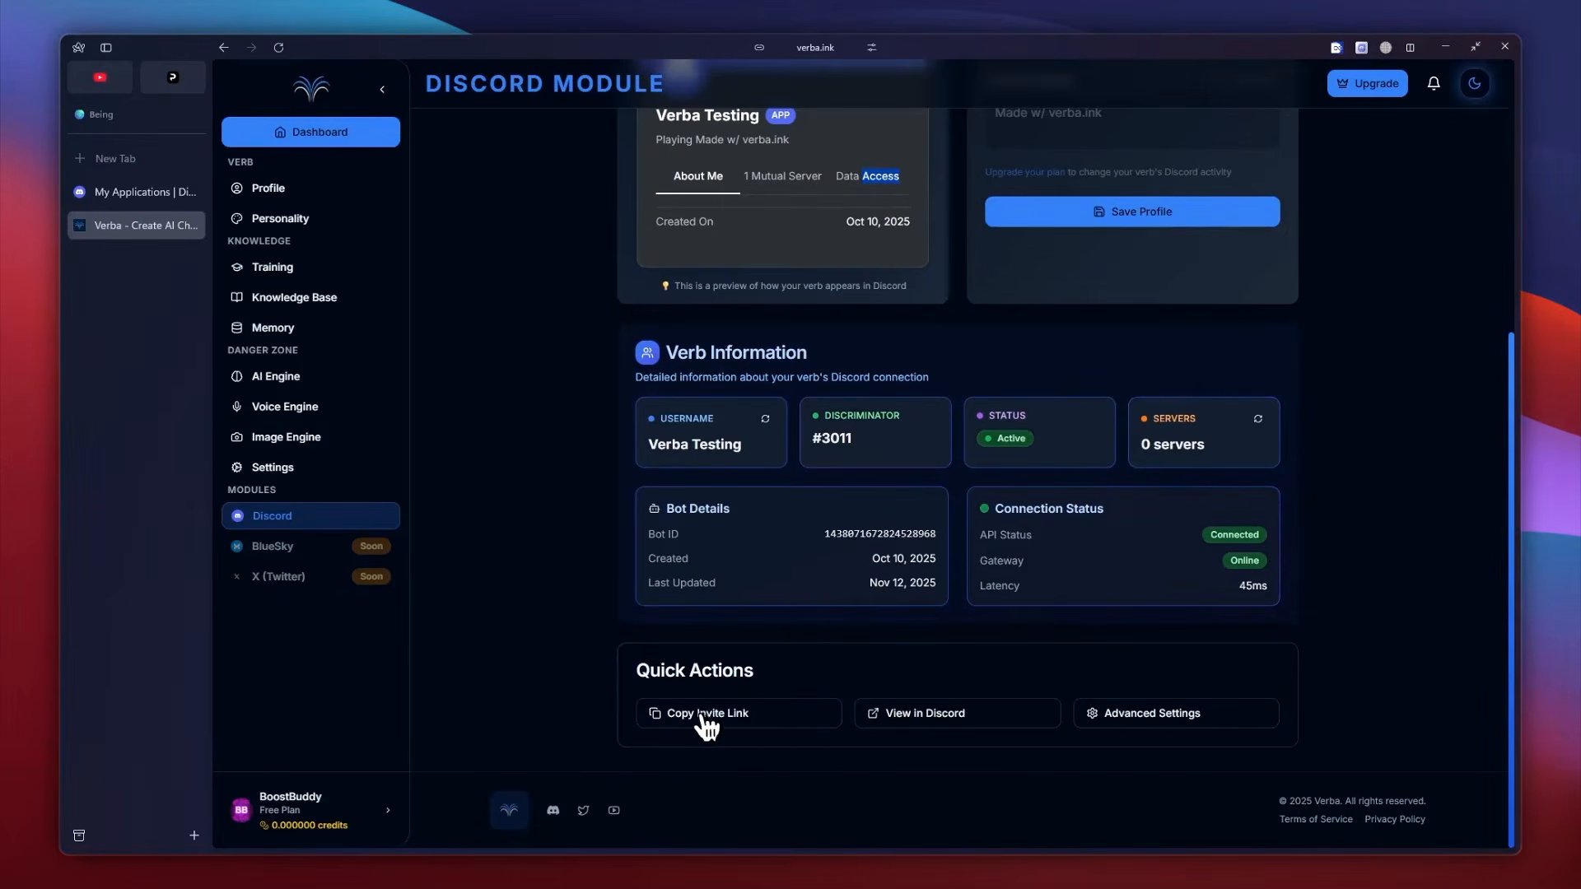
Copy the bot's invite link, switch to Discord and post it in the Testing server's general channel.
click(951, 837)
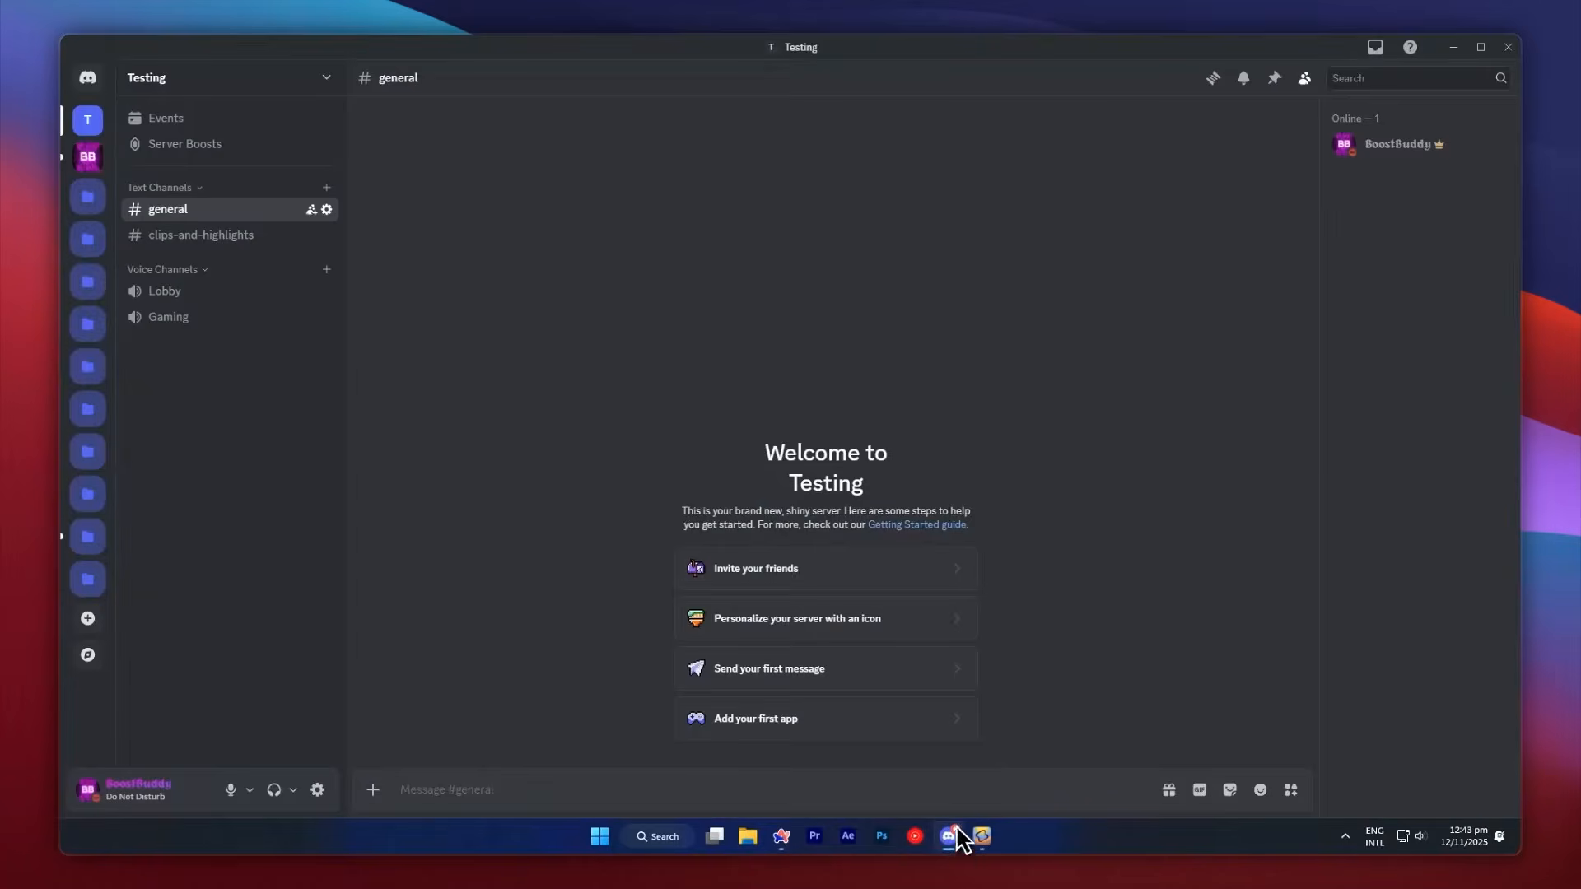
key(ctrl+v)
key(Return)
Open the posted invite link and authorize Verba Testing on the Testing server with the requested permissions.
click(669, 739)
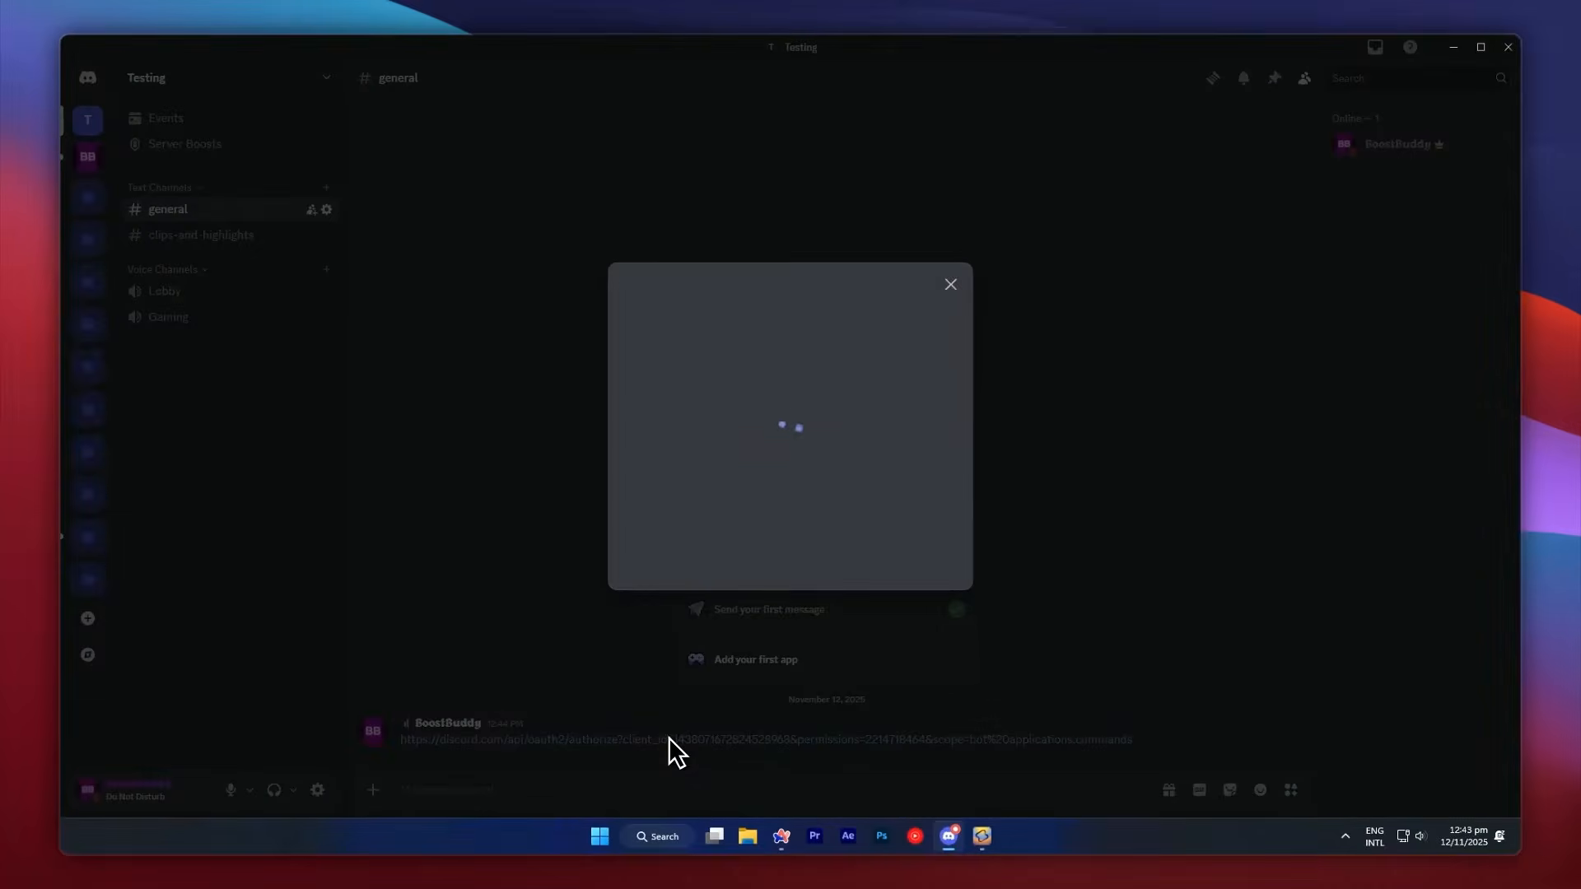
click(861, 659)
click(861, 663)
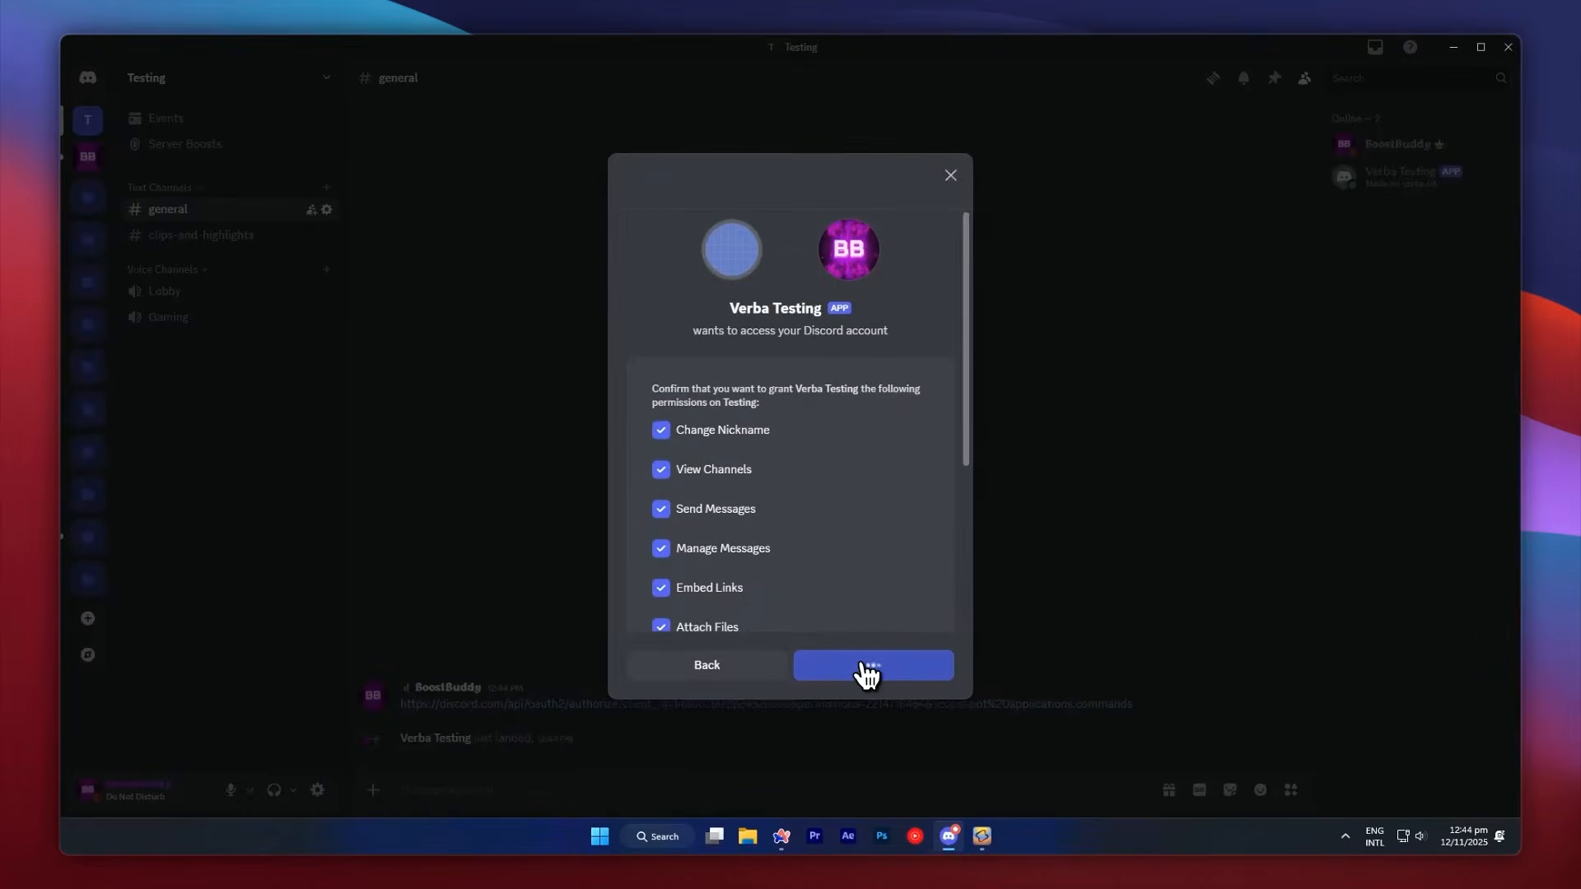
click(688, 545)
click(1388, 175)
Run the bot's /activate-channel command in the general channel.
click(671, 787)
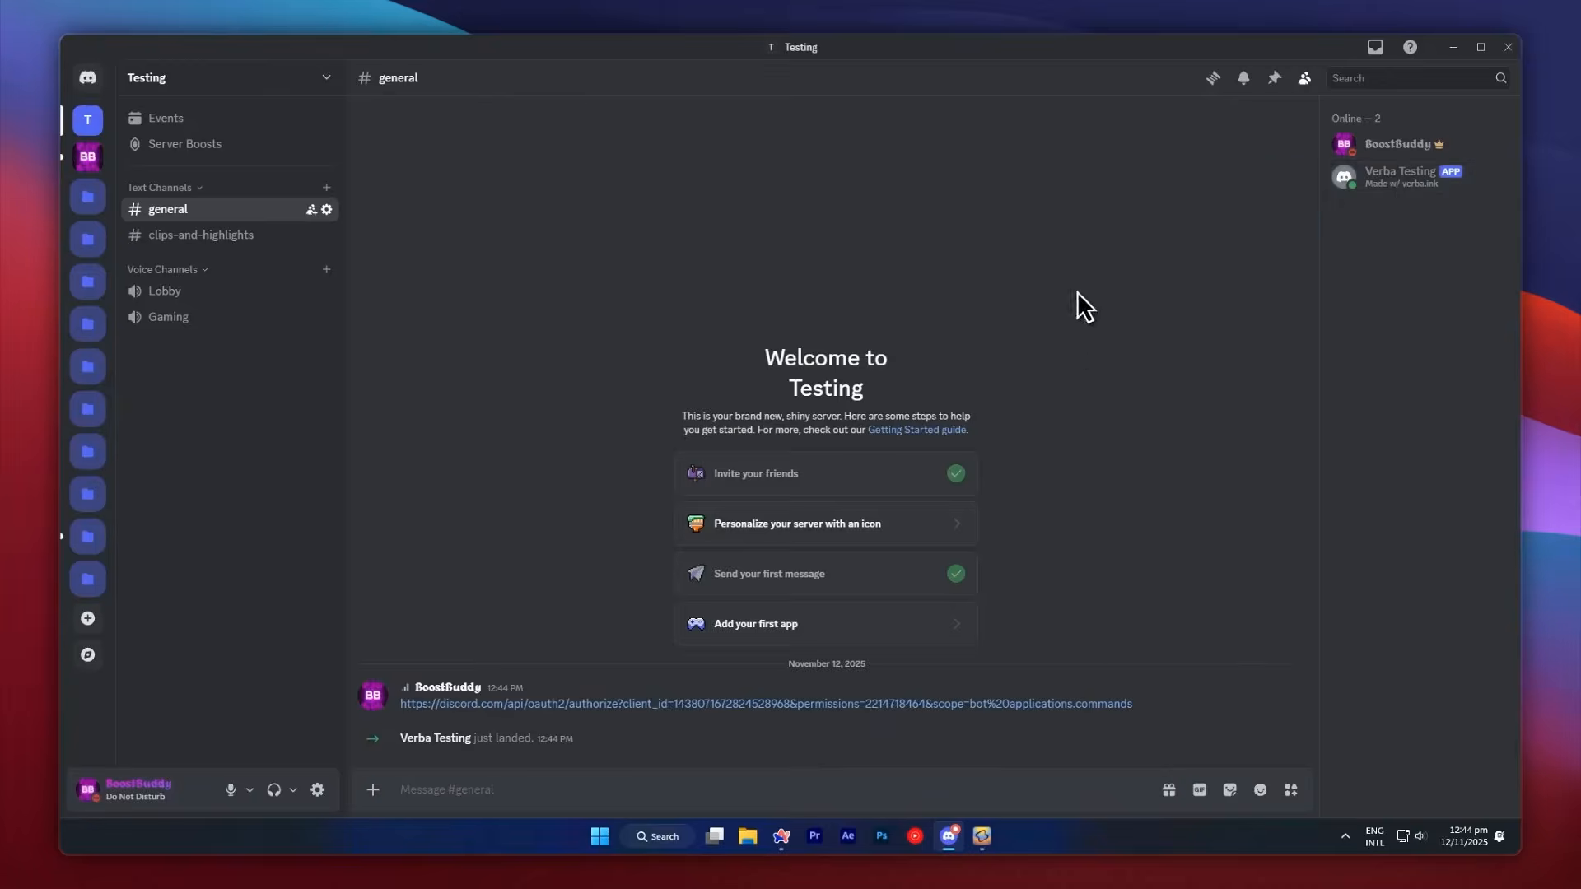
text(/)
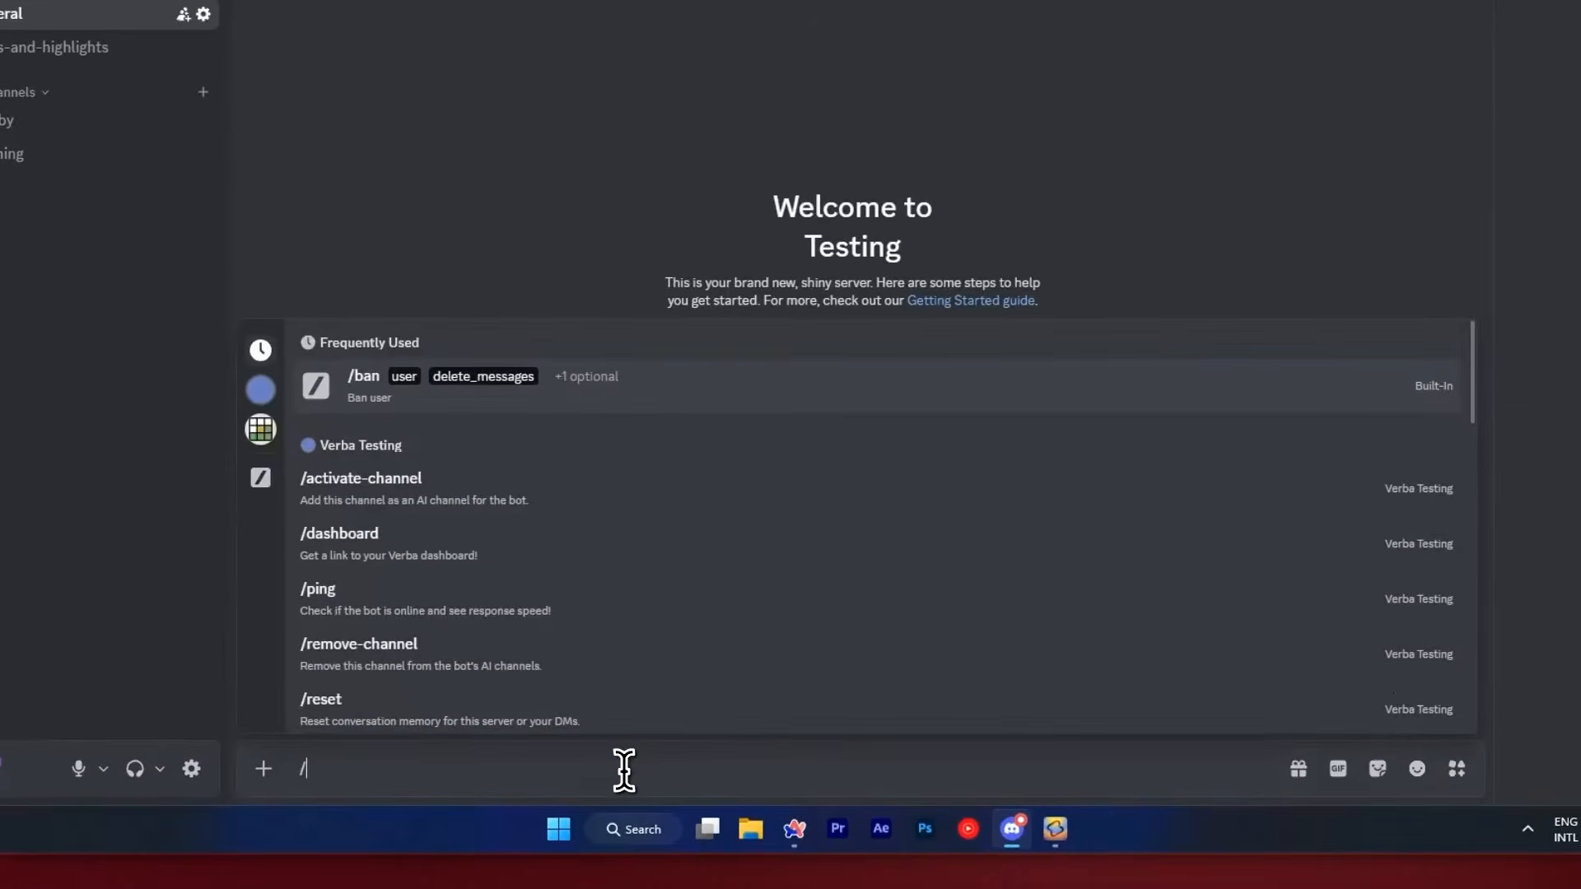
text(act)
key(Return)
key(Return)
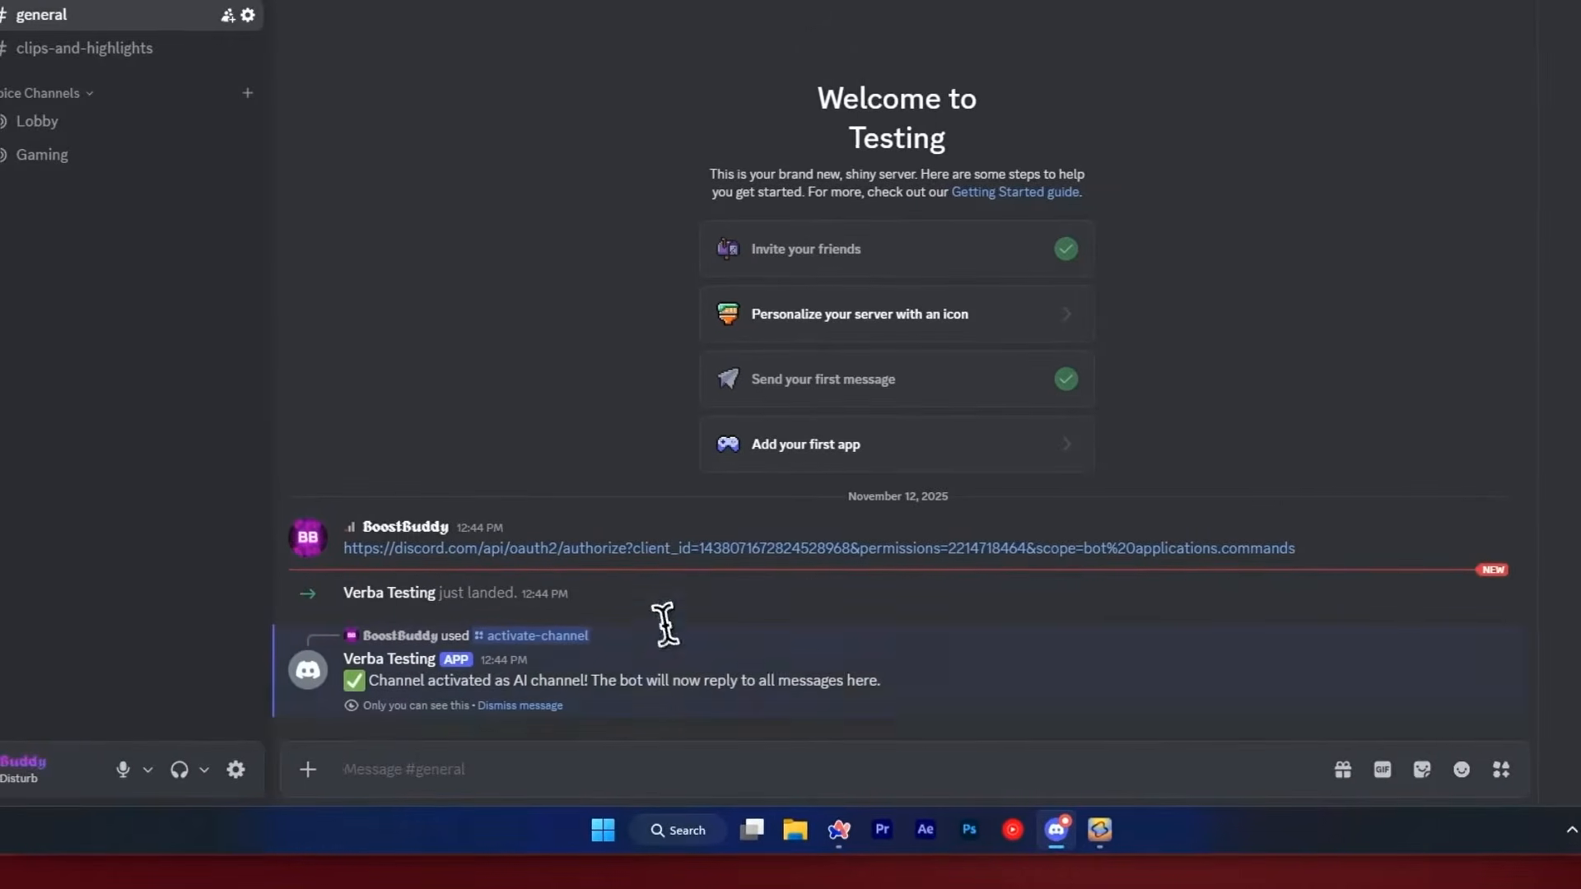
Test the bot in the general channel by sending the messages "Hello" and "Do you like me?".
text(Hello)
key(Return)
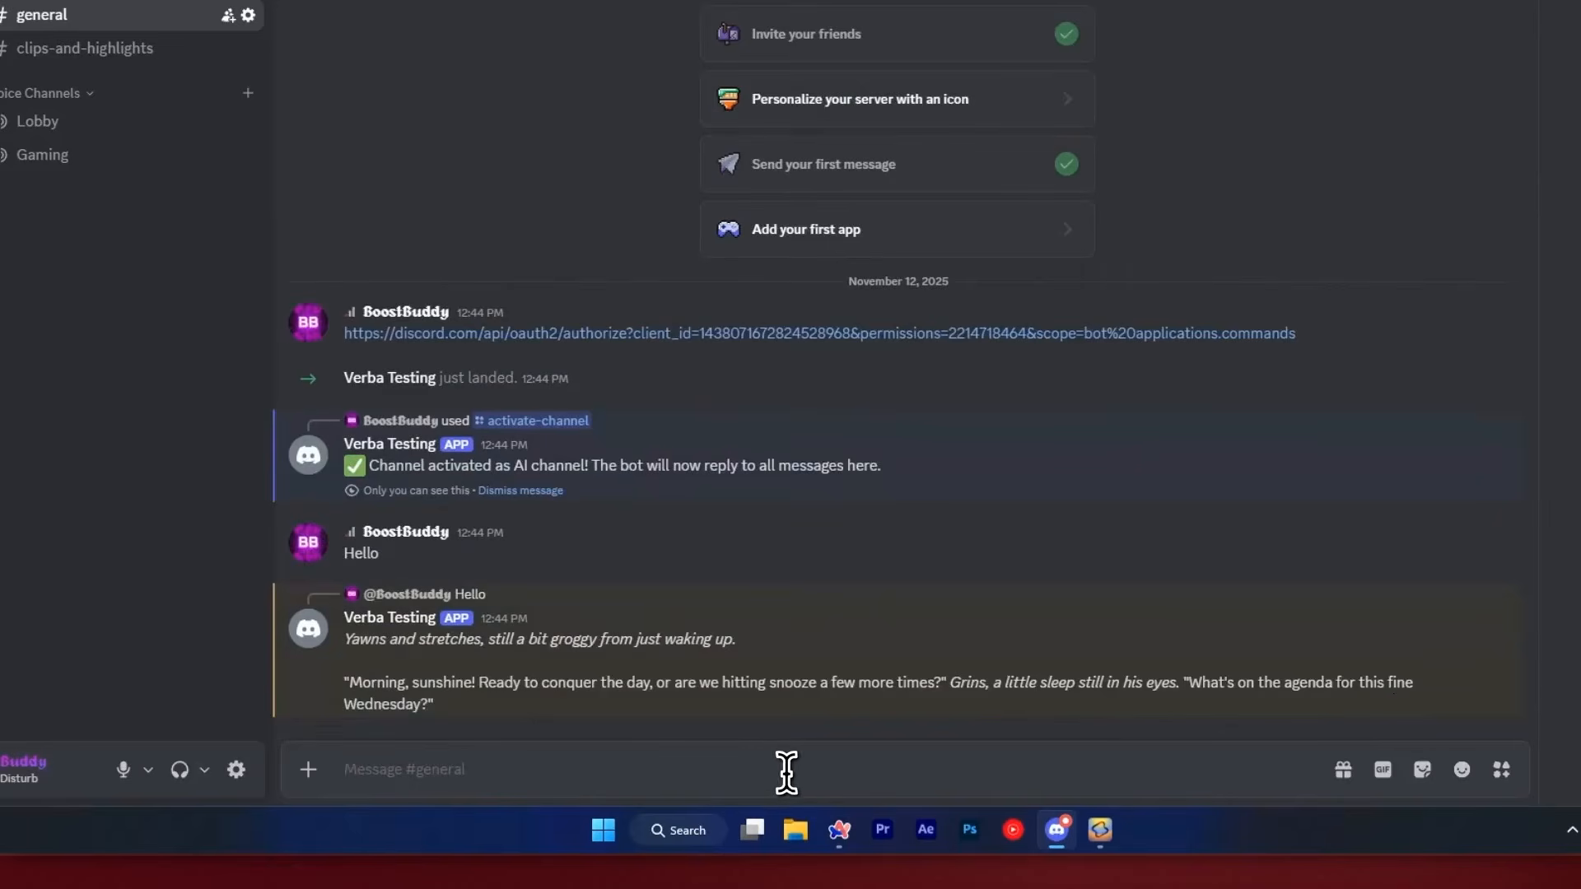
text(Do you like me?)
key(Return)
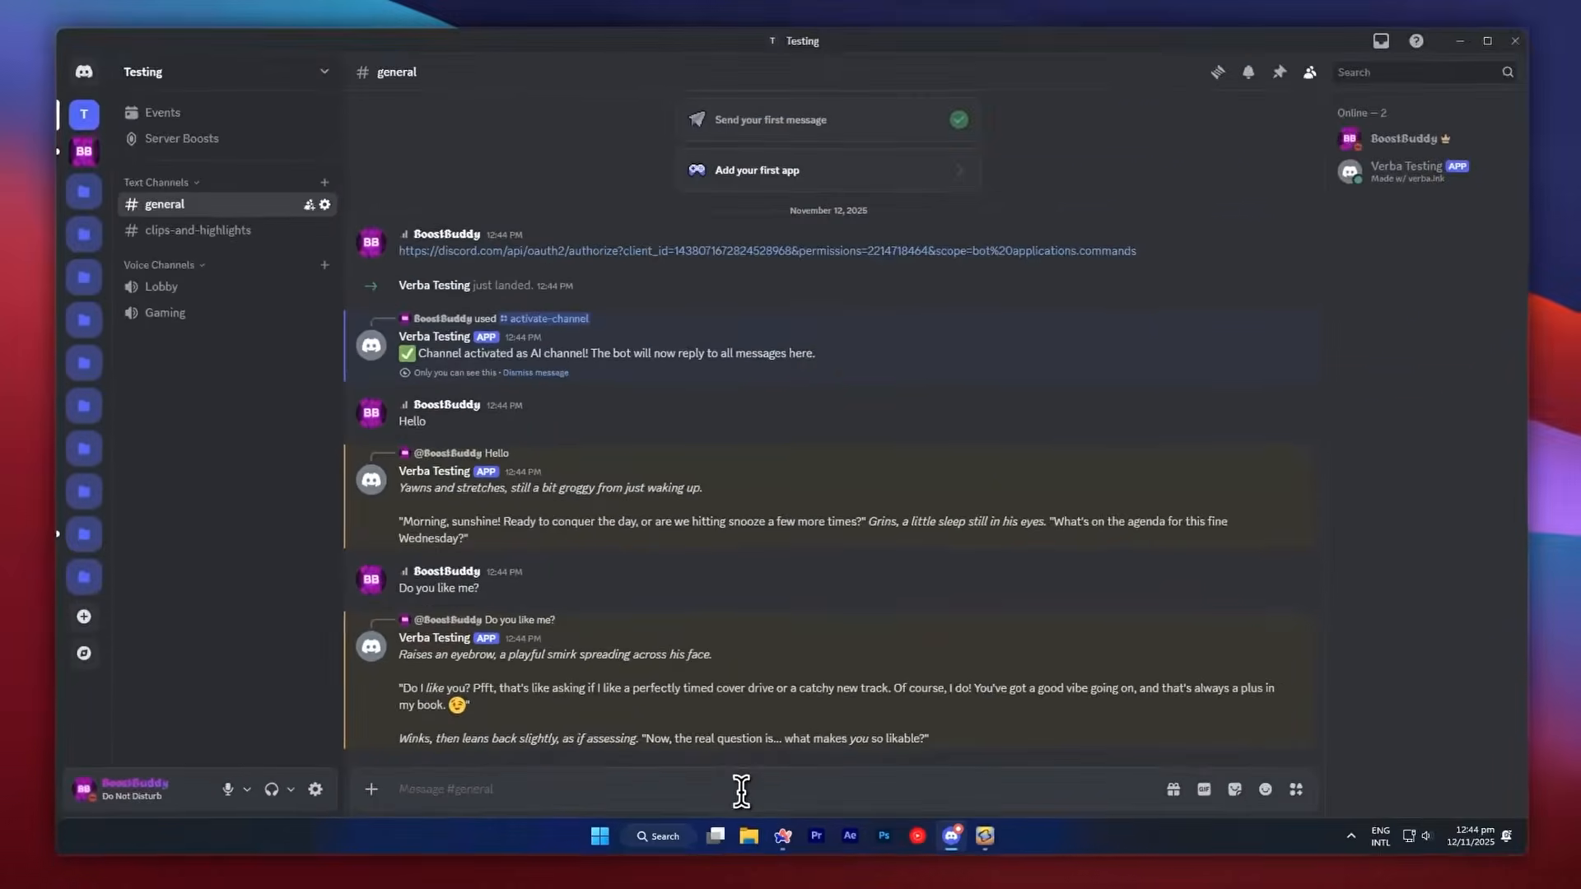
Run the bot's /remove-channel command in the general channel.
text(/re)
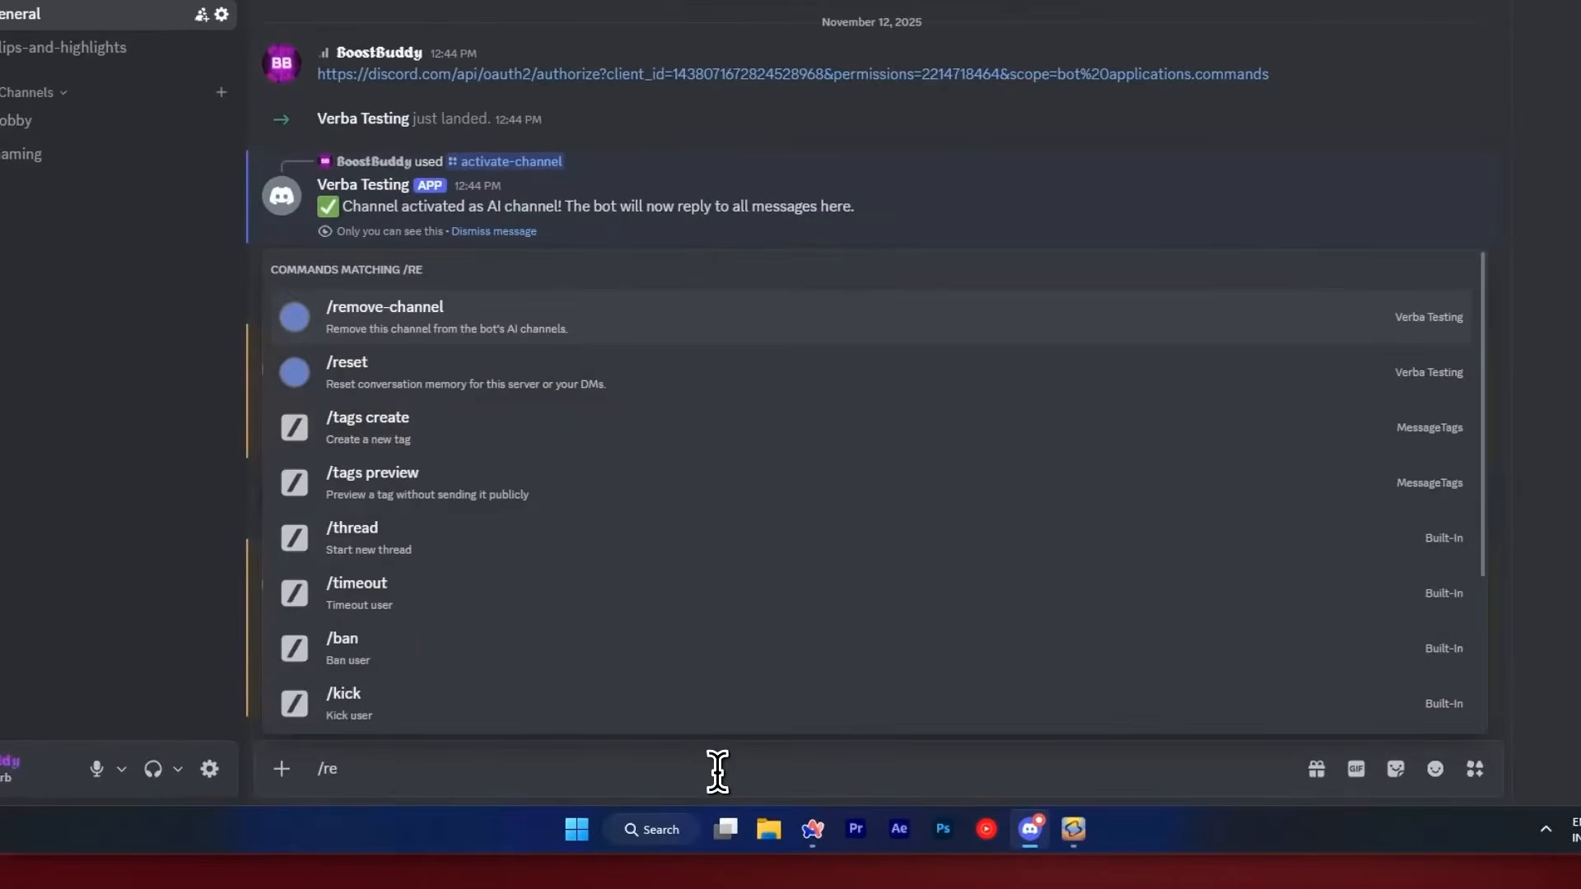
key(Return)
key(Return)
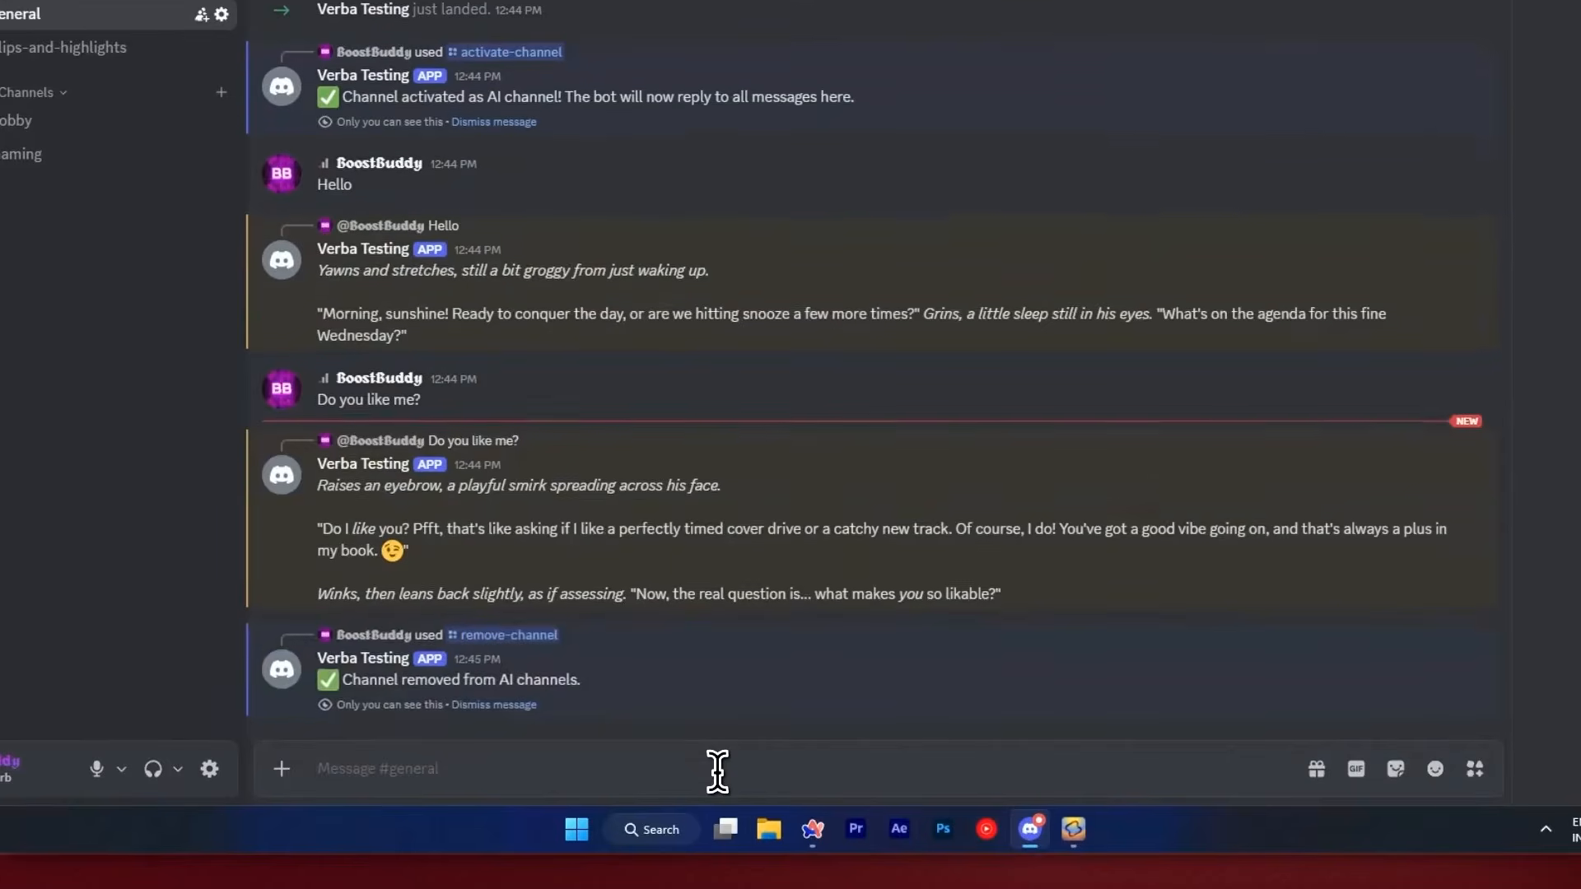
text(/)
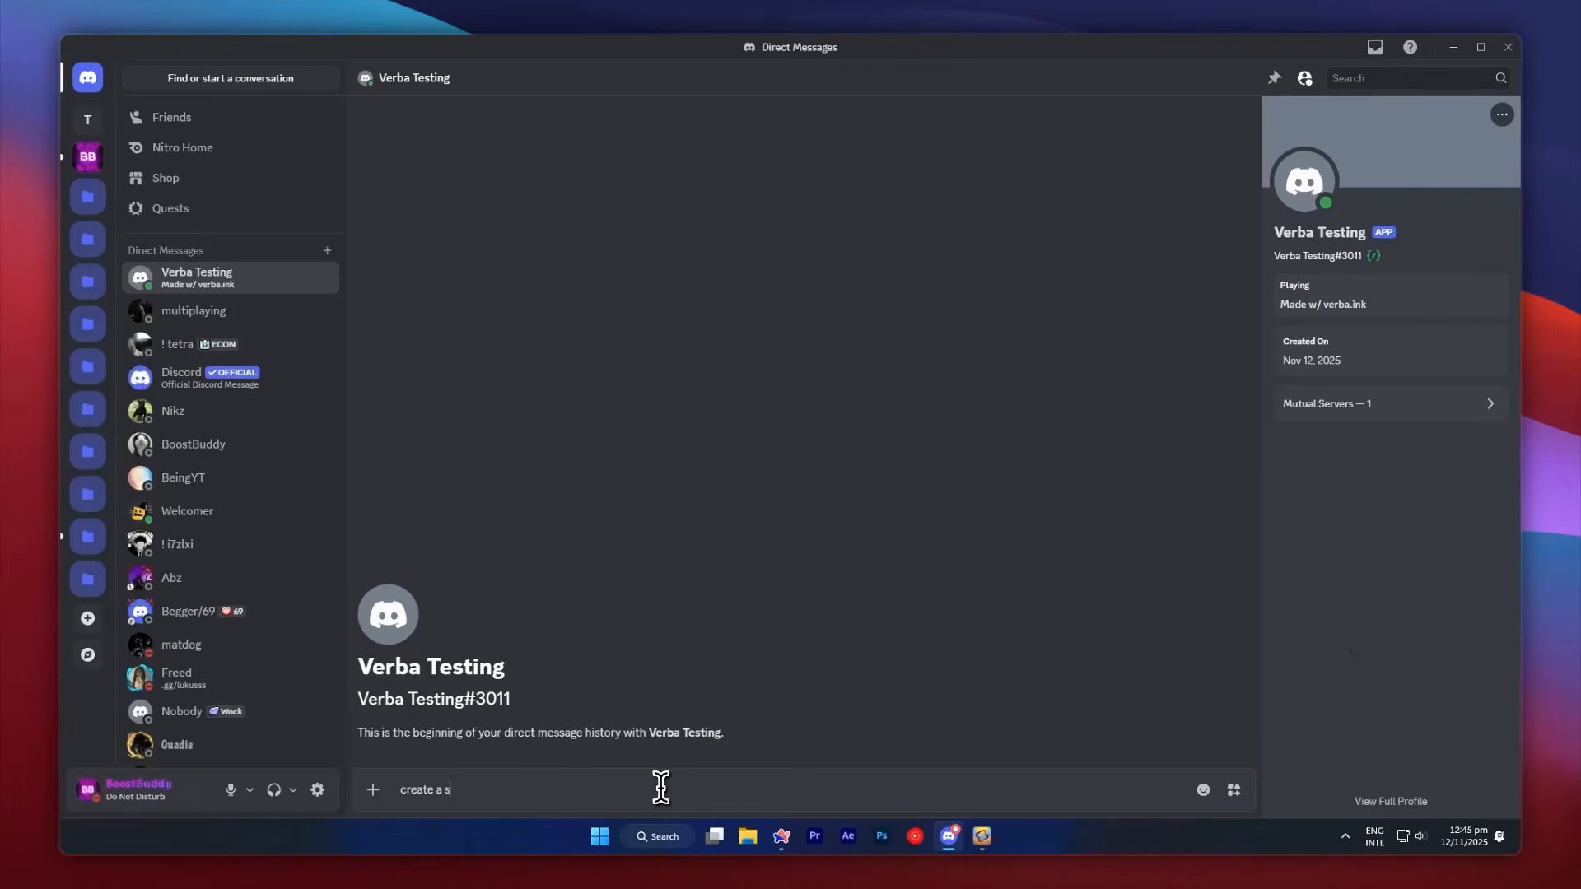
Send Verba Testing the direct messages "create a sad corn video" and "ok now create an image for me".
key(Return)
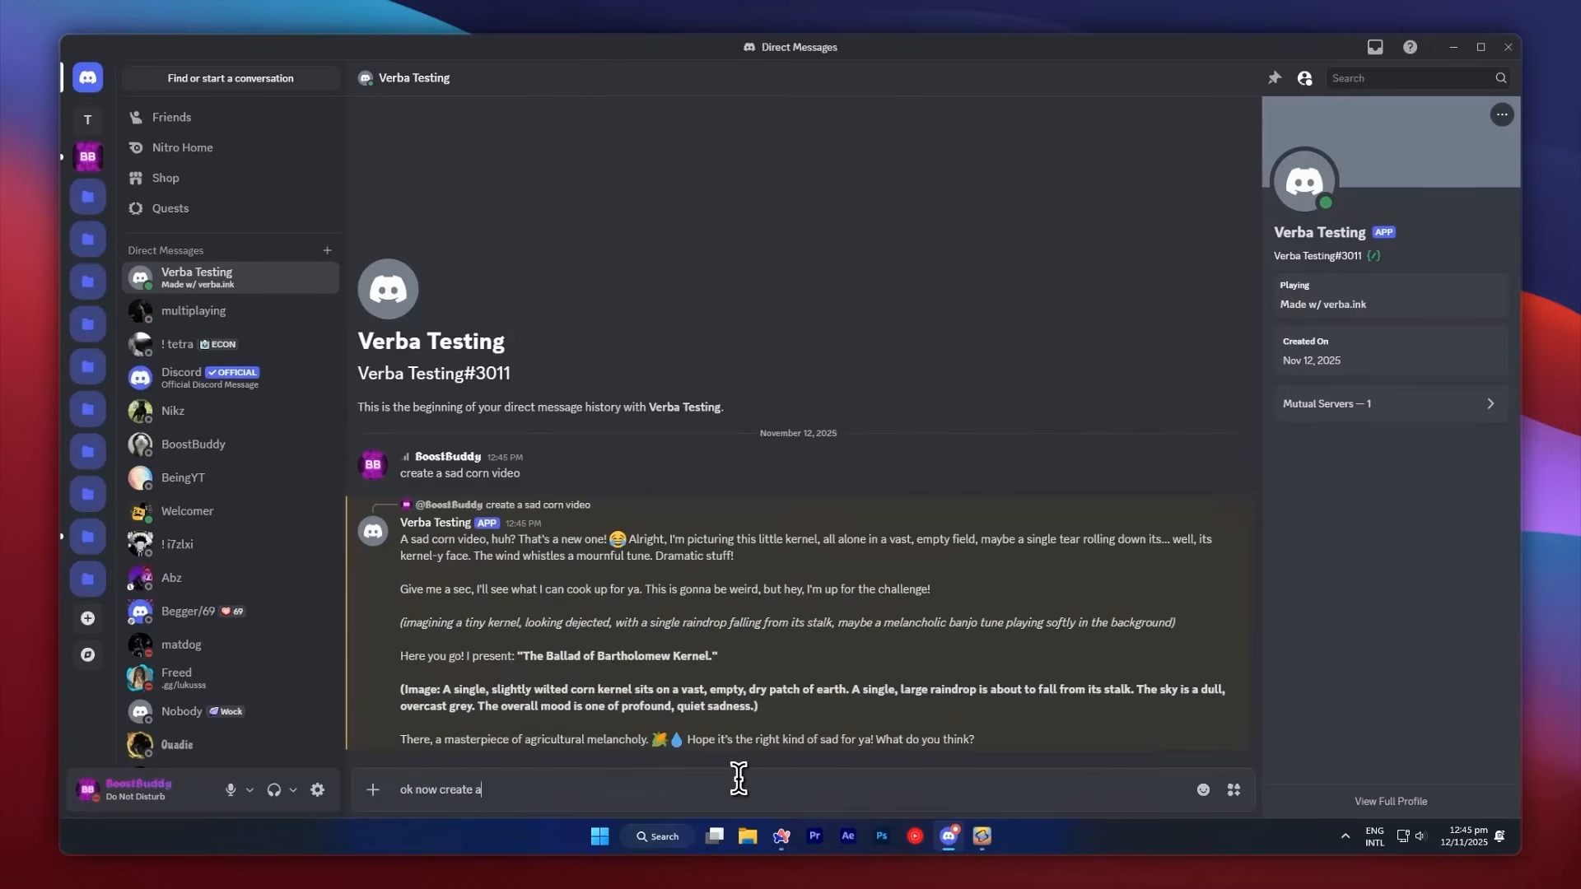
text(ok now create an image for me)
key(Return)
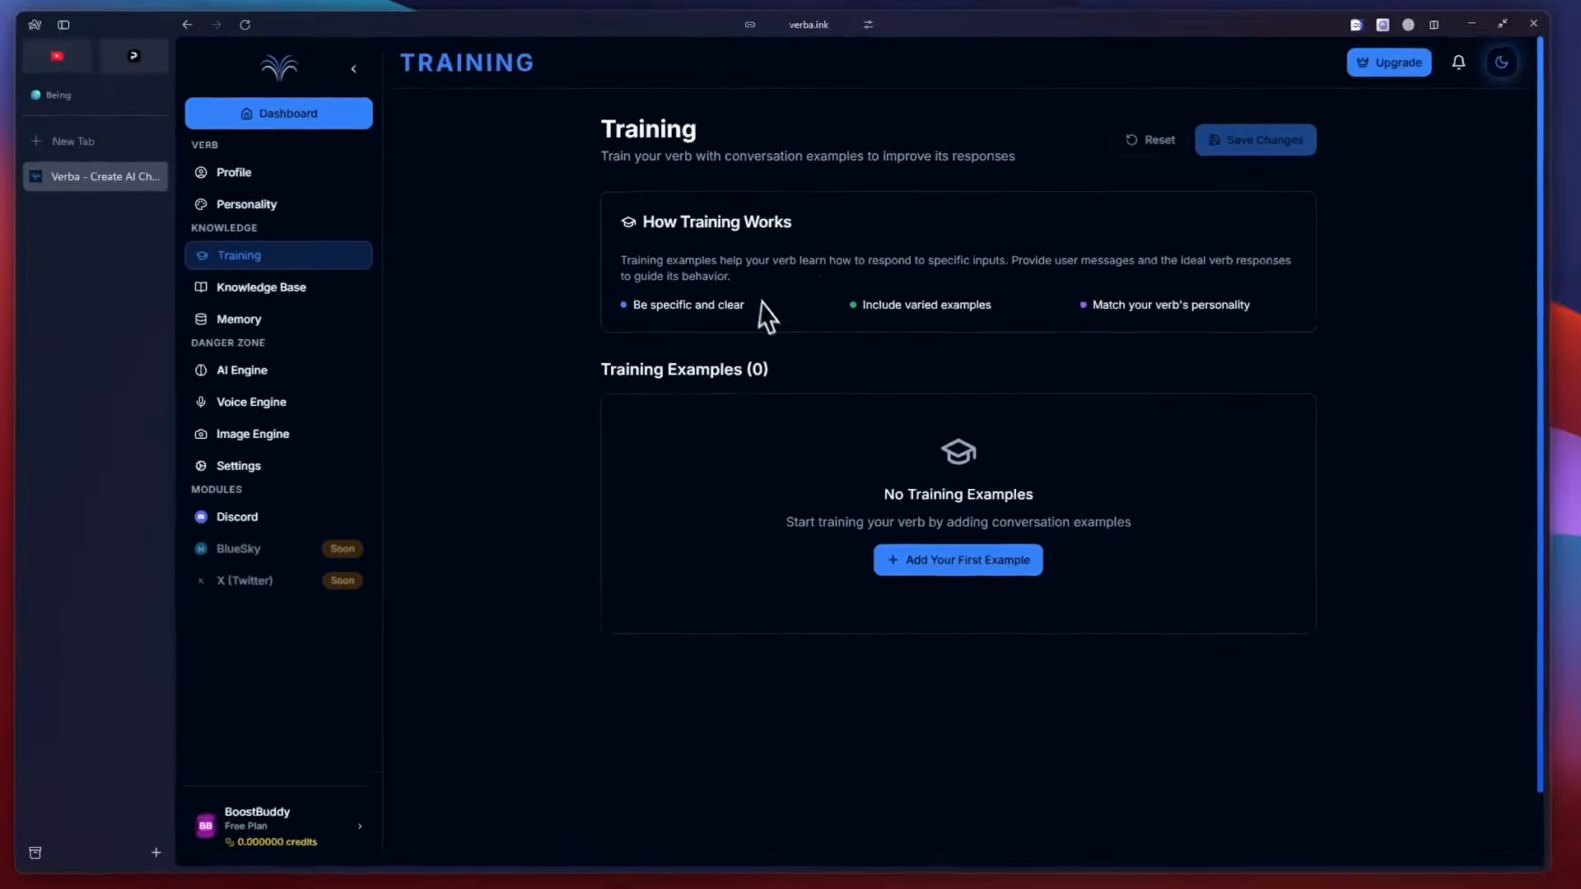
Review the character's Knowledge Base, Memory, AI Engine, Voice Engine, Image Engine and Settings pages, including the language configuration and system instructions.
click(276, 301)
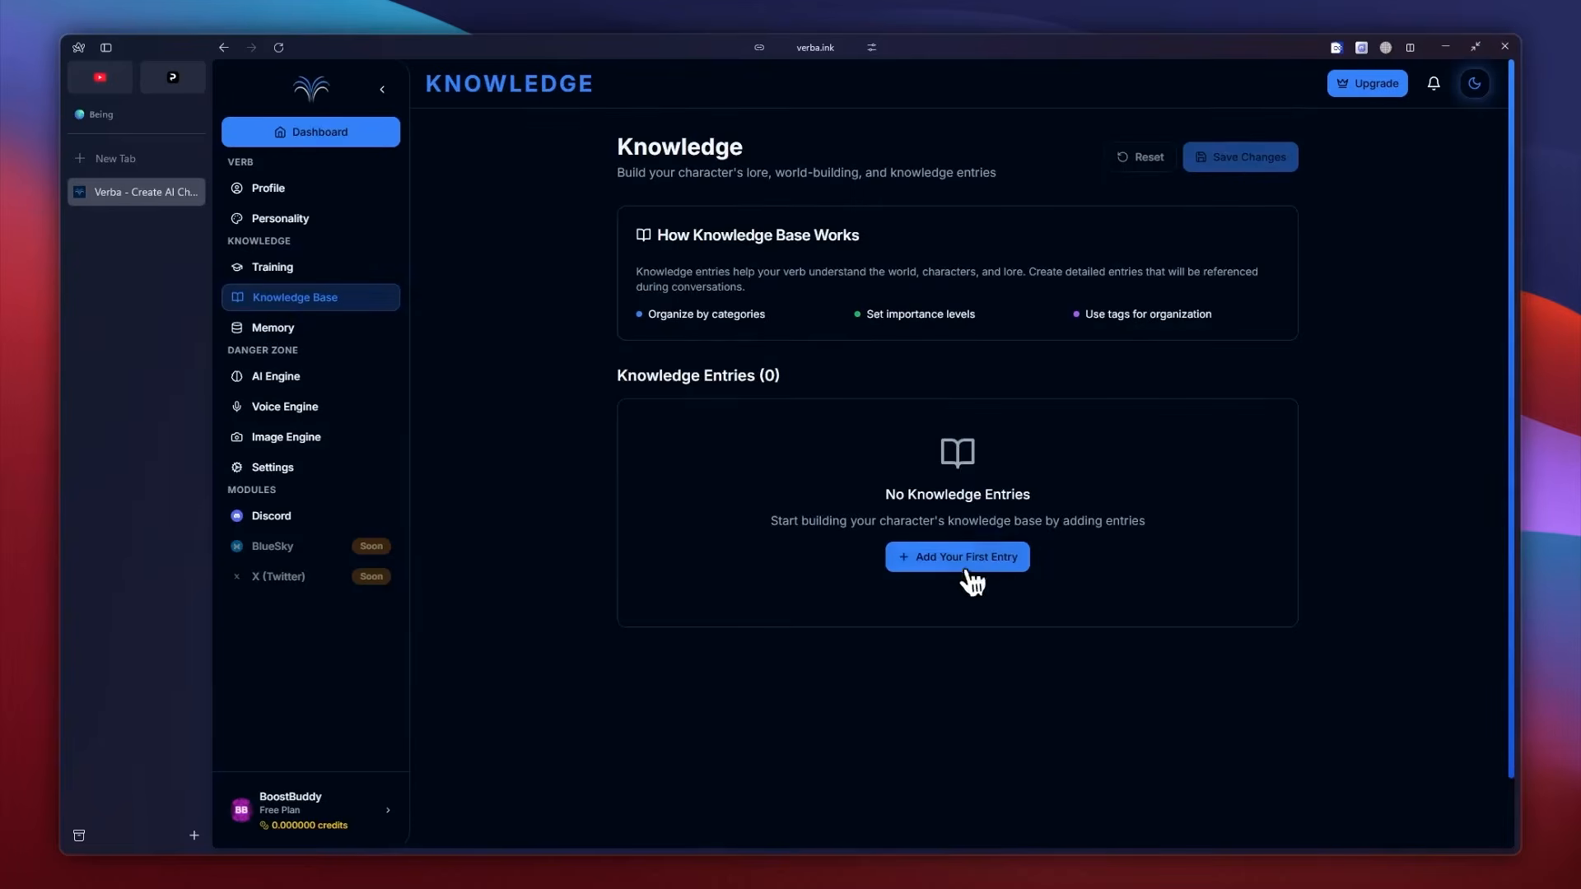
click(280, 329)
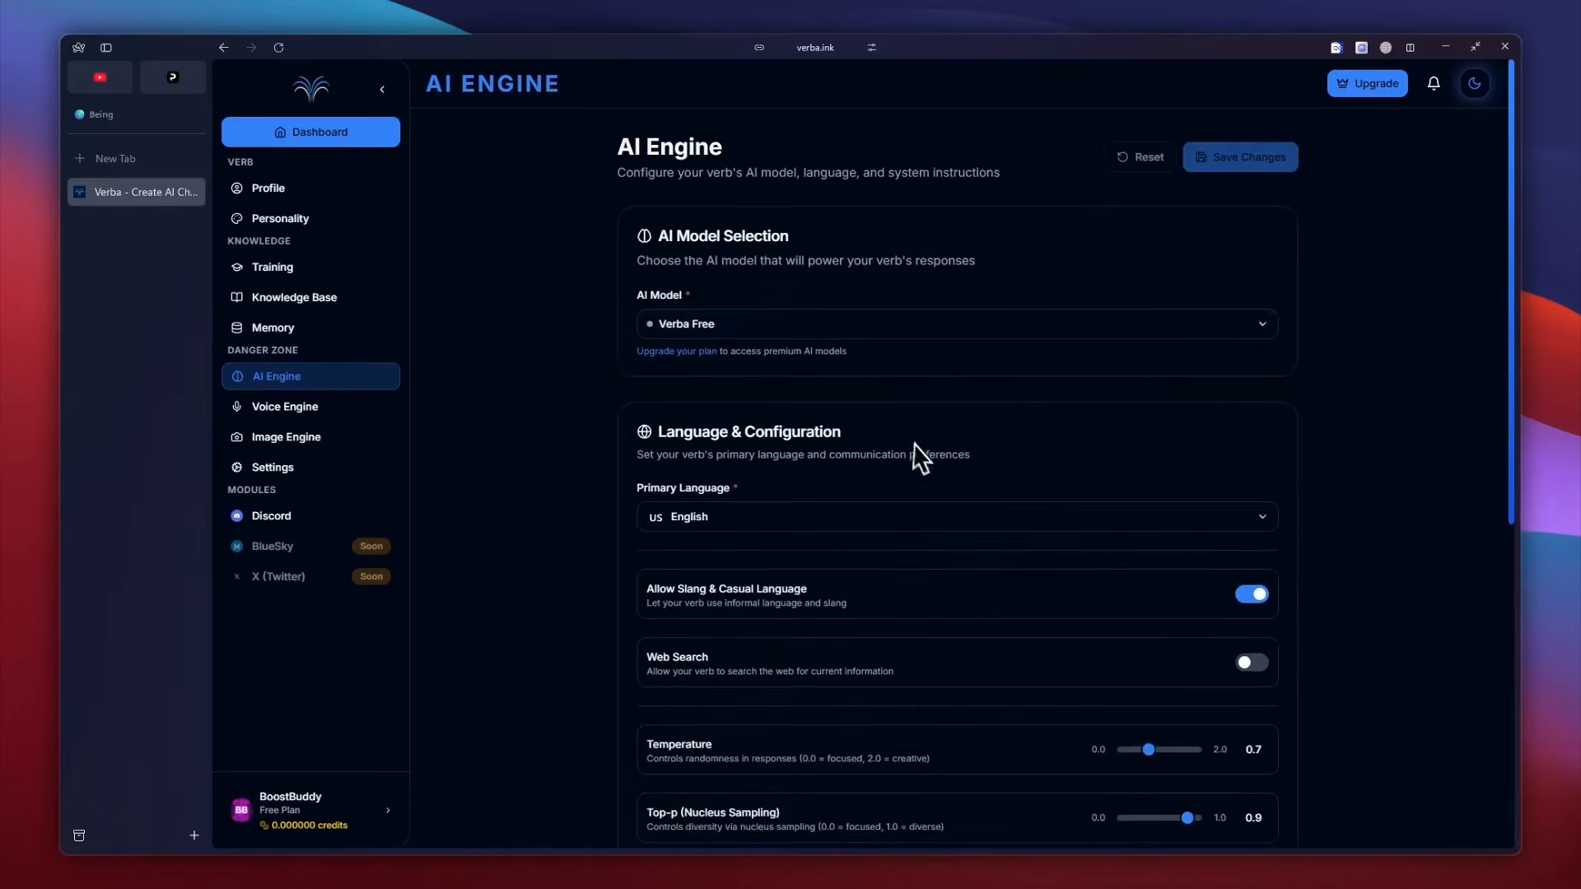
scroll(939, 486, down, 2)
scroll(944, 496, down, 1)
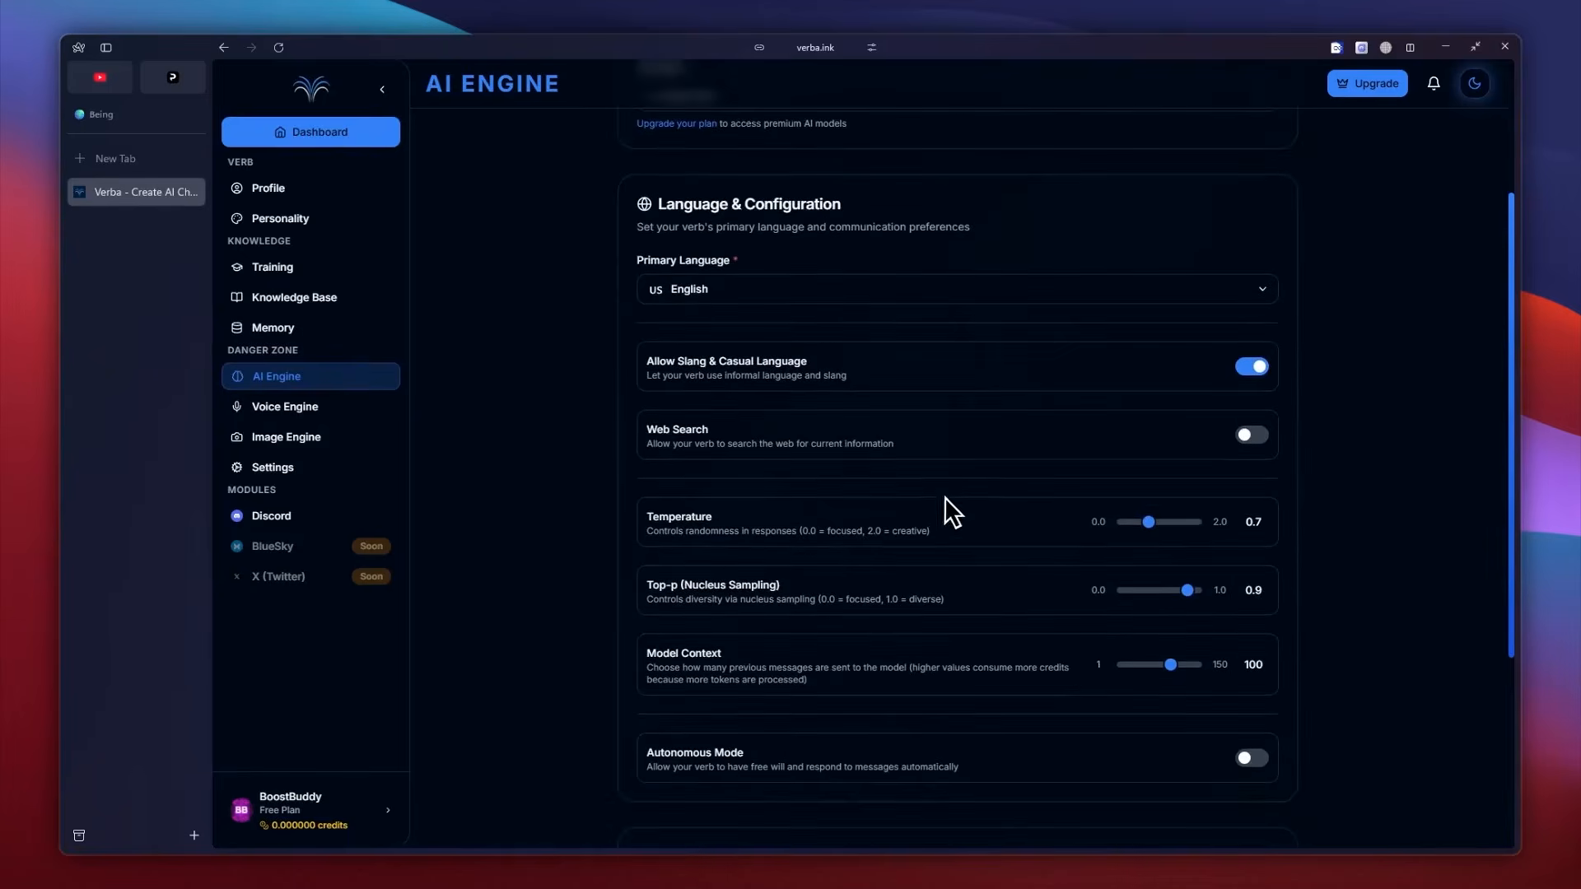
scroll(929, 600, down, 4)
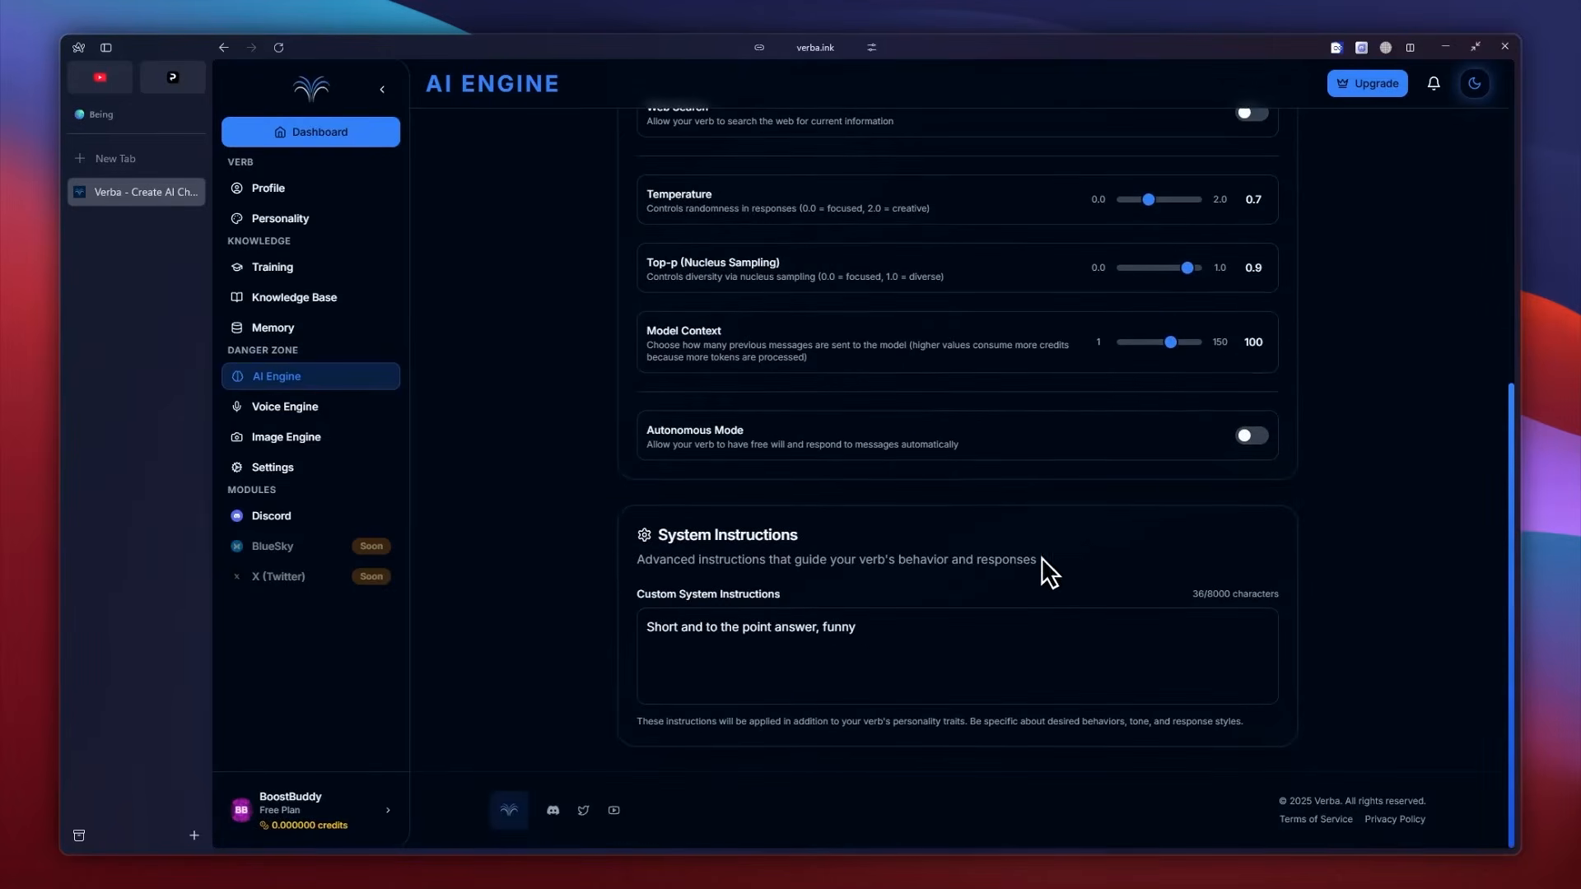
scroll(882, 544, up, 7)
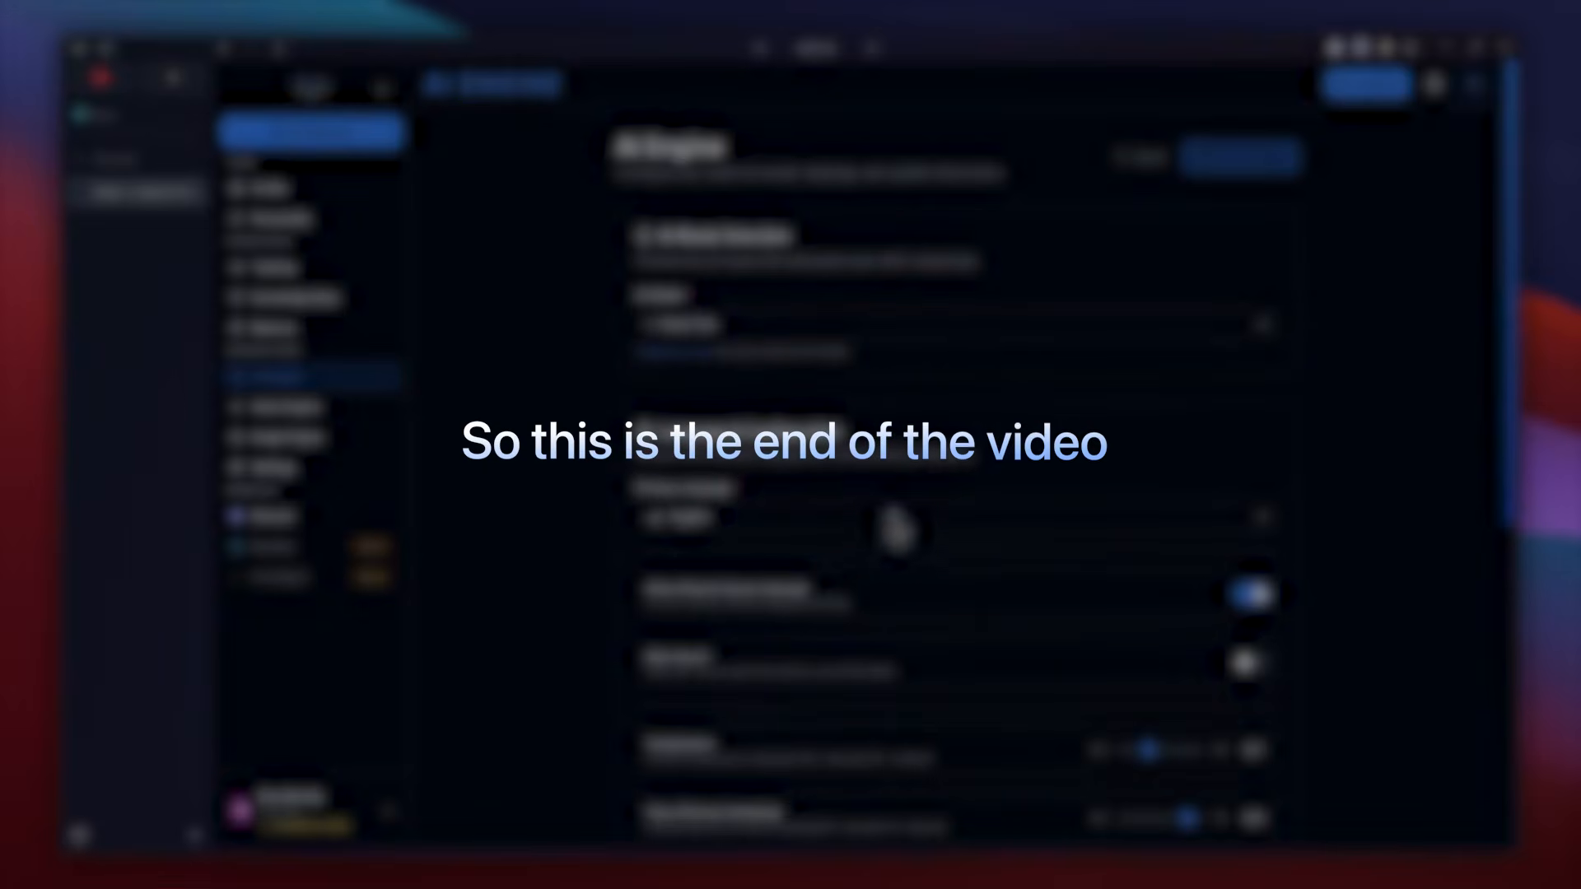
click(271, 413)
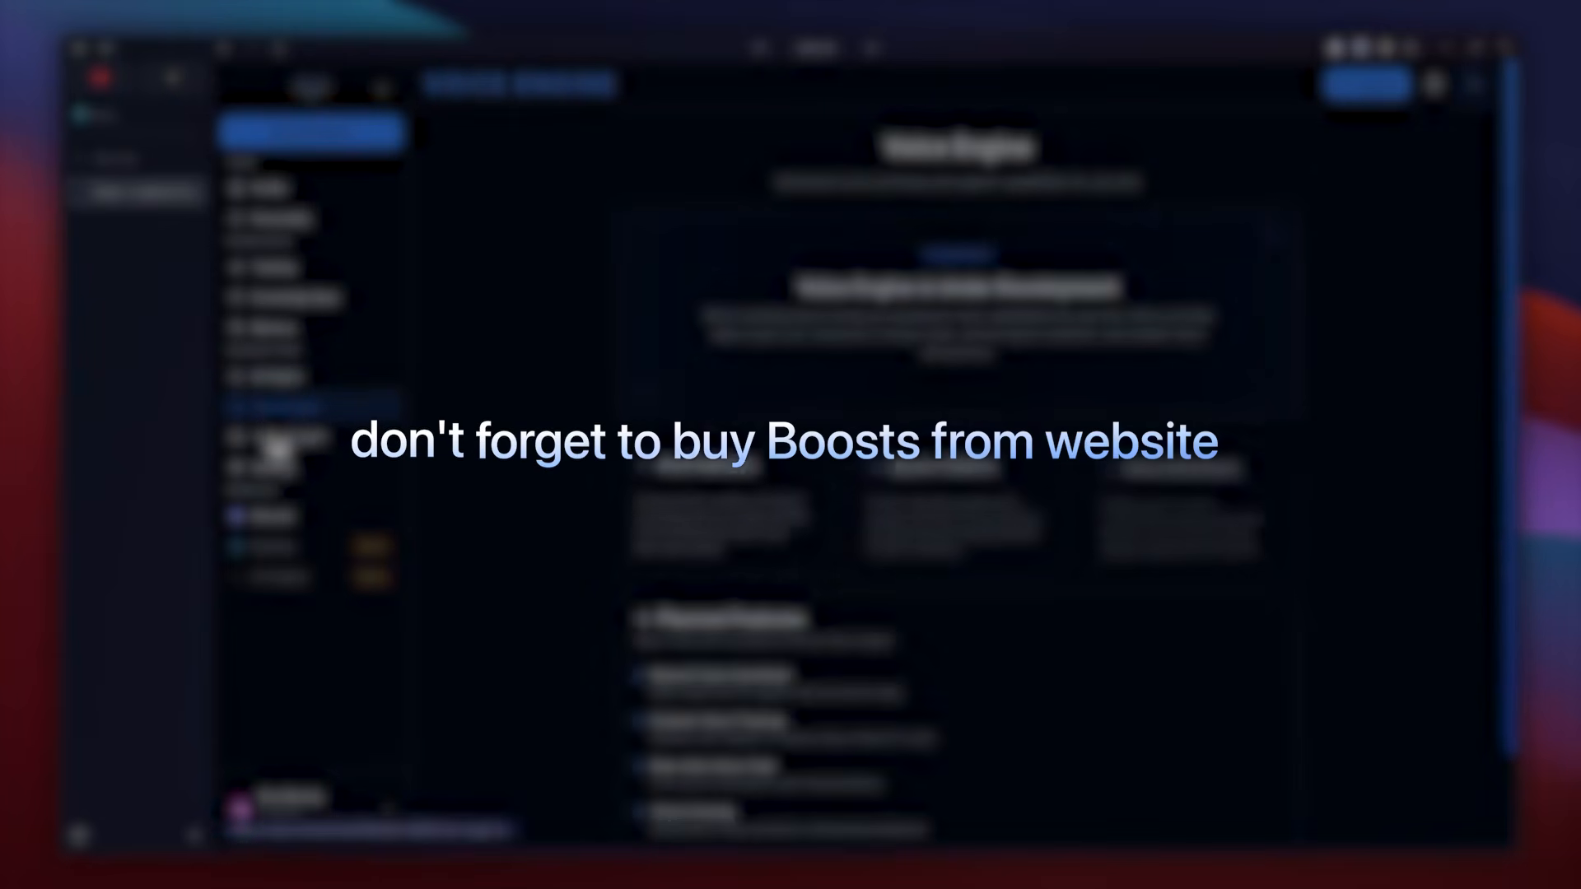
click(275, 444)
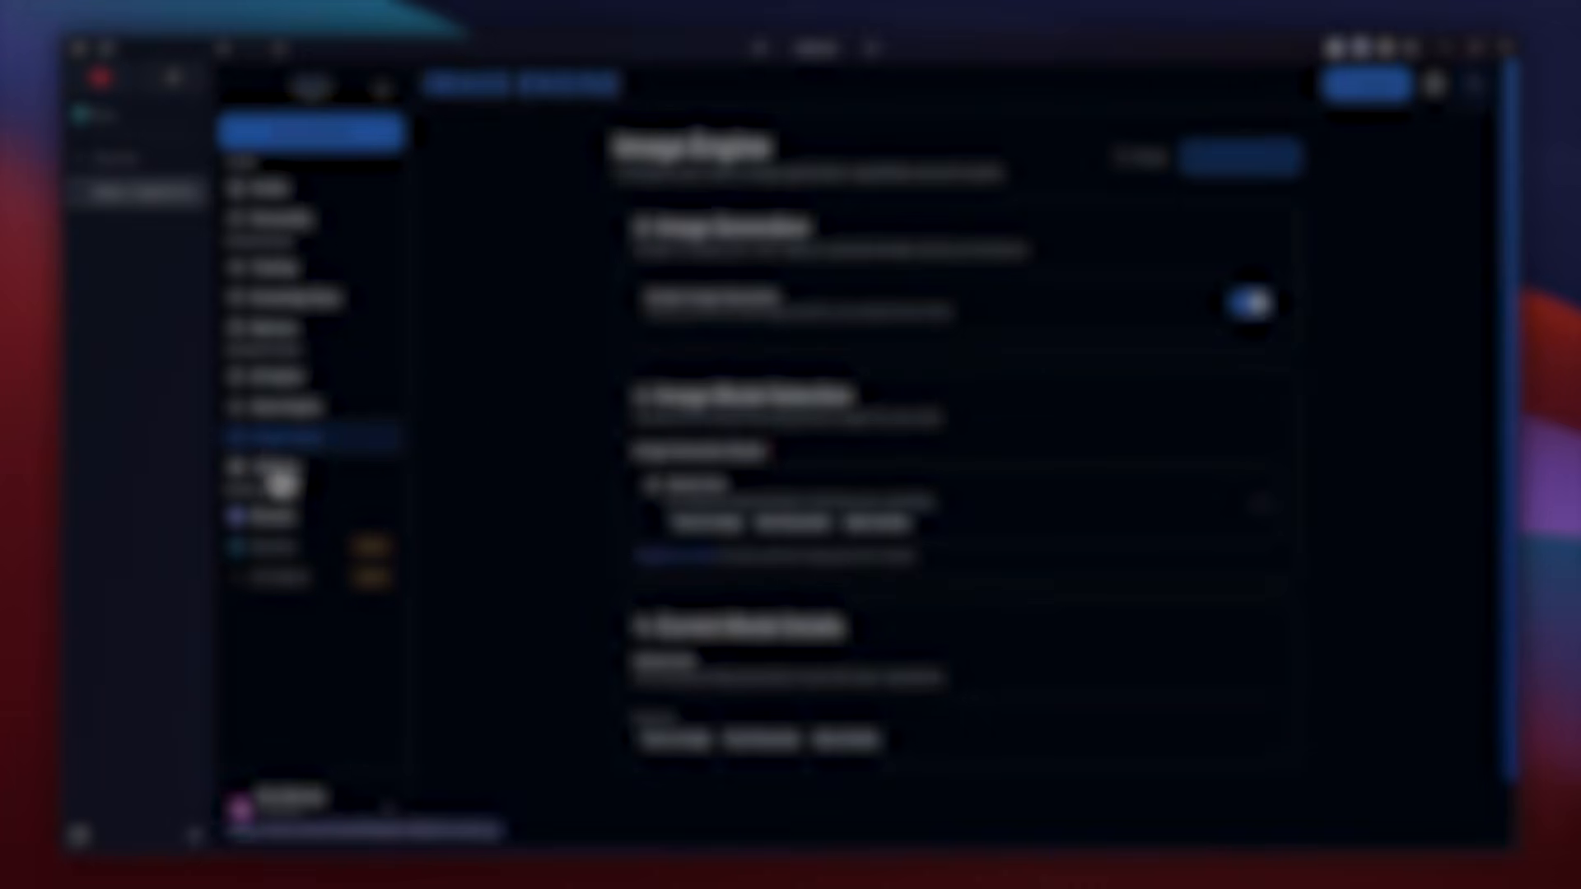
click(280, 479)
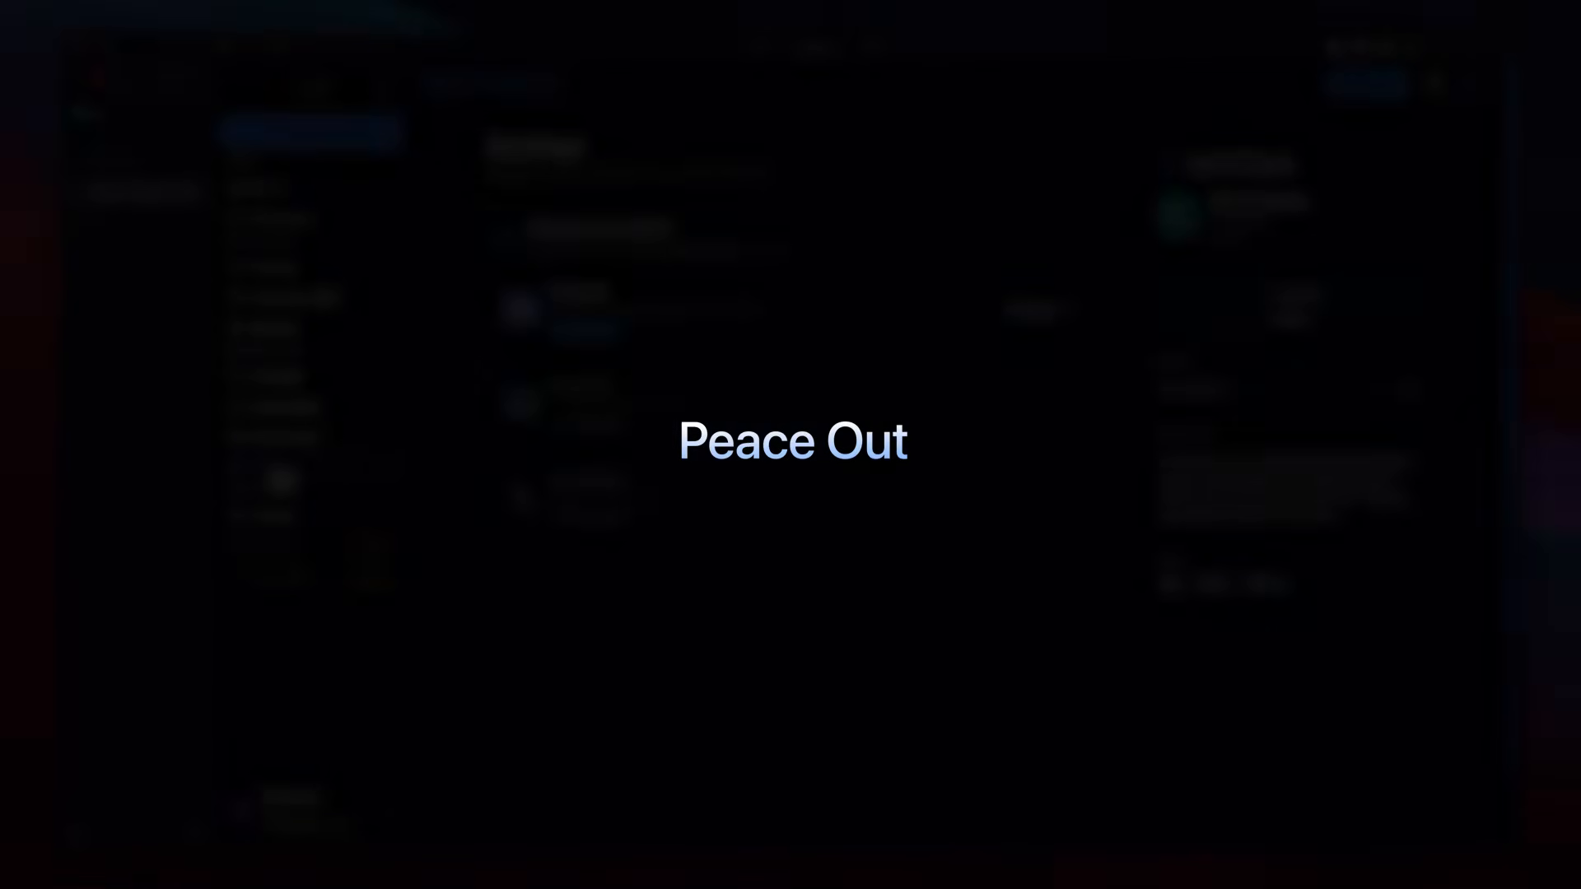